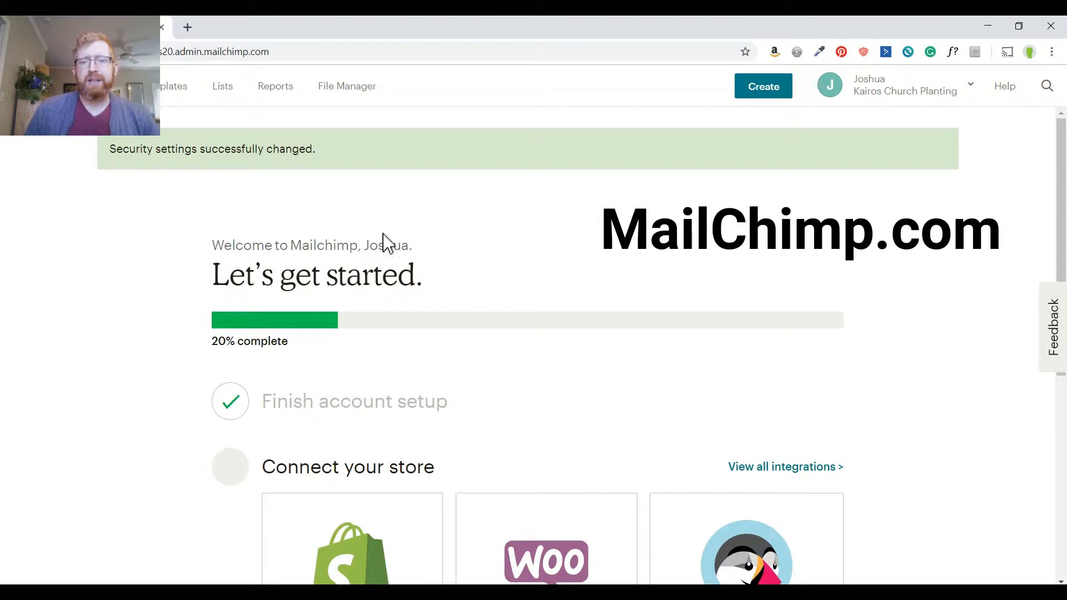
Open the list name and campaign defaults settings for the contact list
scroll(601, 293, down, 3)
scroll(595, 293, up, 3)
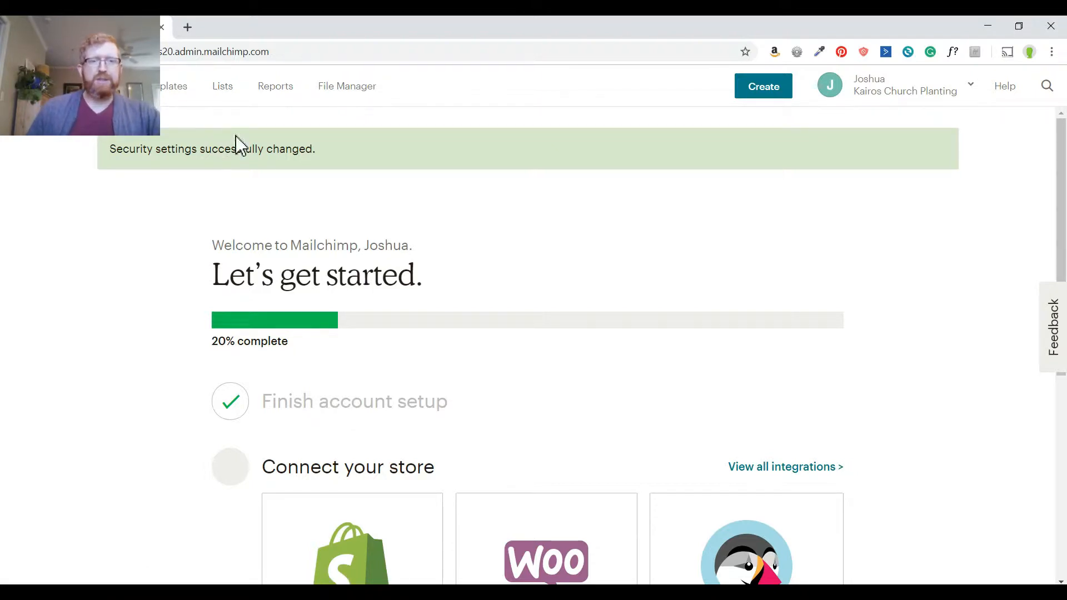
click(222, 88)
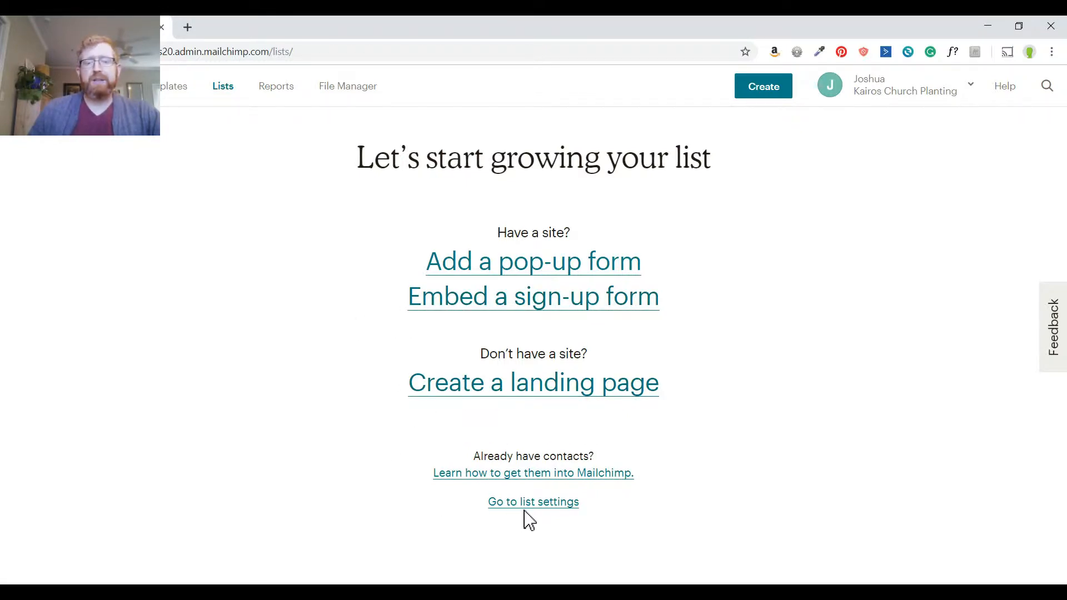
click(555, 504)
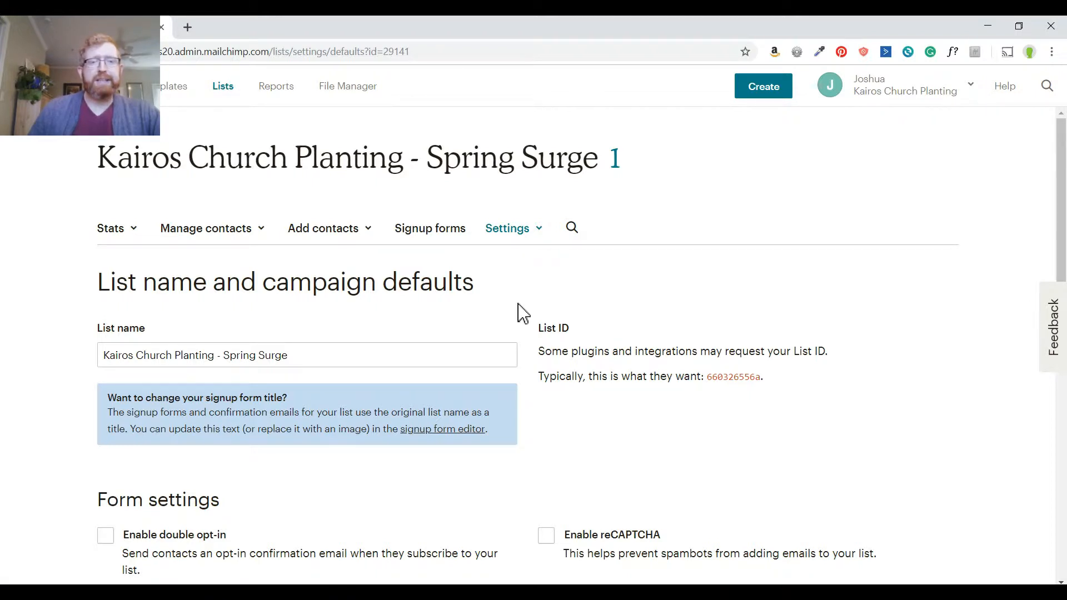
scroll(489, 316, down, 1)
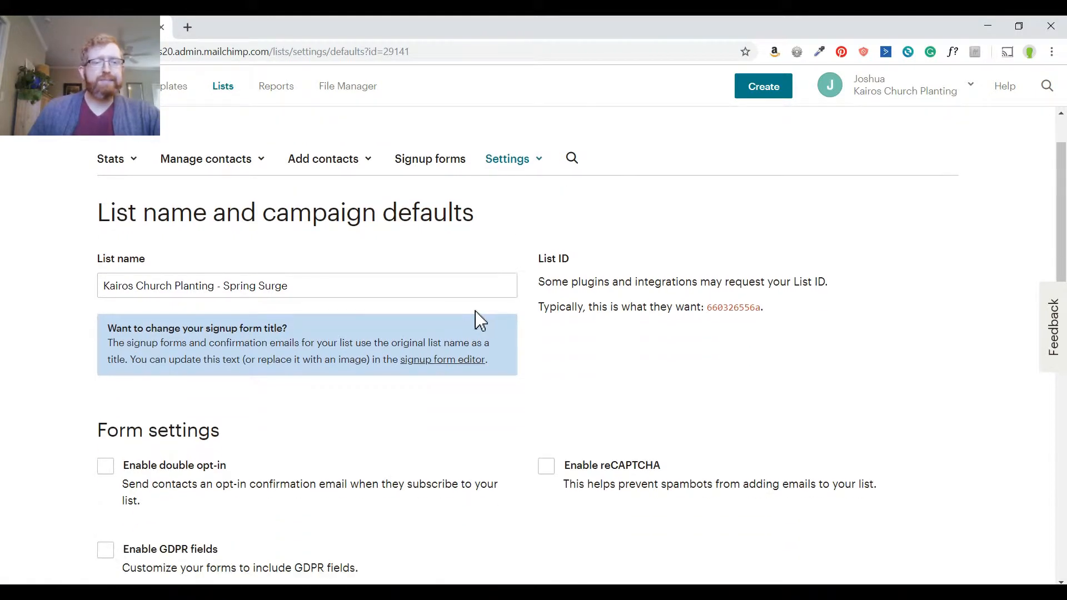
Check the list name and the form settings for double opt-in, reCAPTCHA and GDPR fields
click(315, 285)
click(317, 287)
click(309, 286)
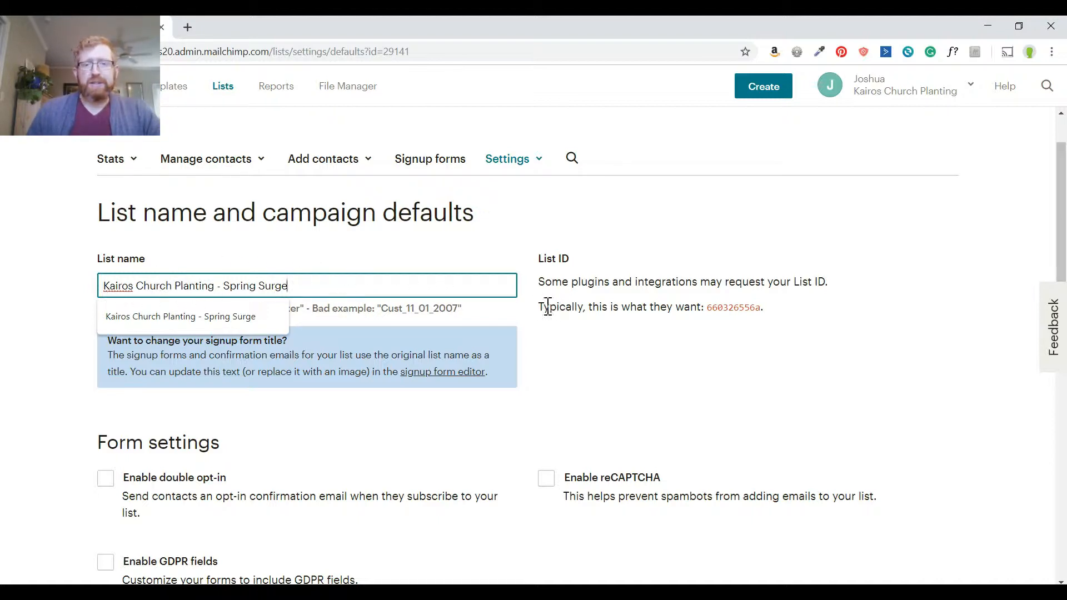
scroll(538, 324, down, 1)
click(533, 317)
scroll(533, 325, down, 3)
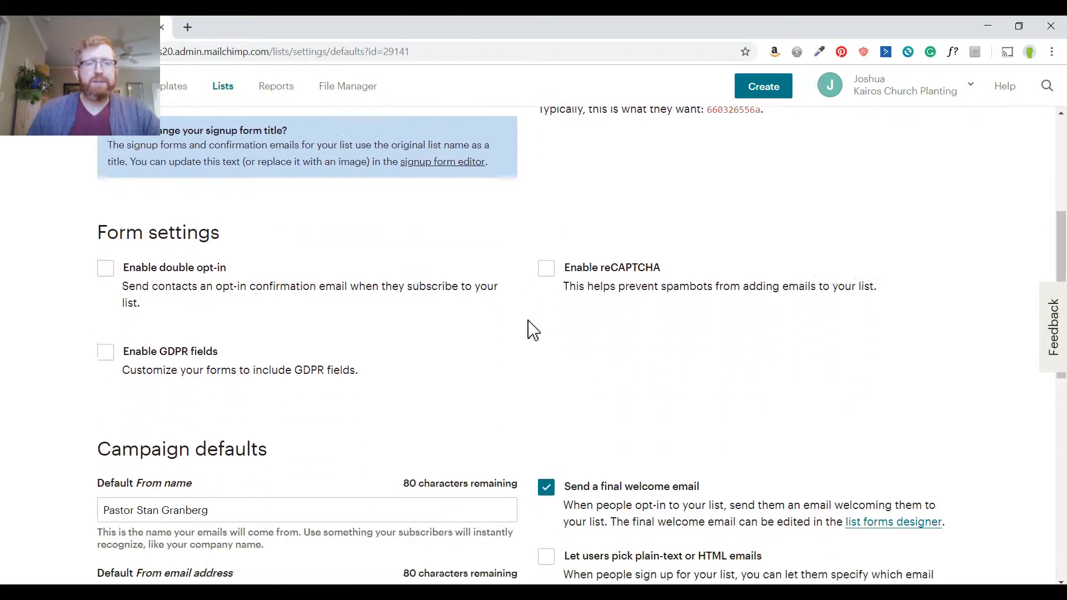
scroll(533, 330, down, 2)
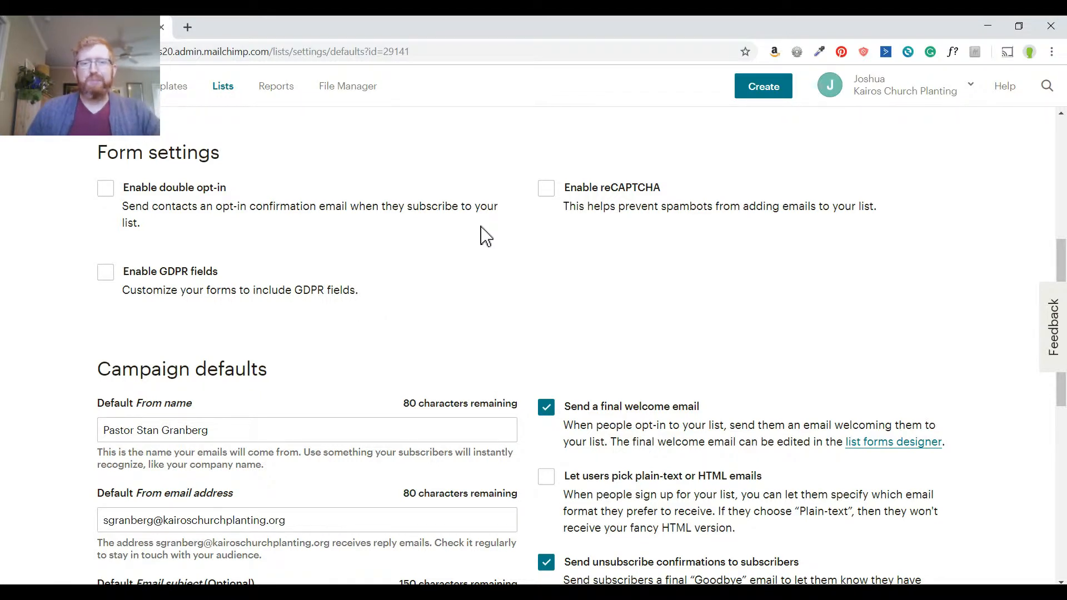
Review the campaign defaults, including the From name and From email address, and save the list and campaign defaults
scroll(534, 239, down, 4)
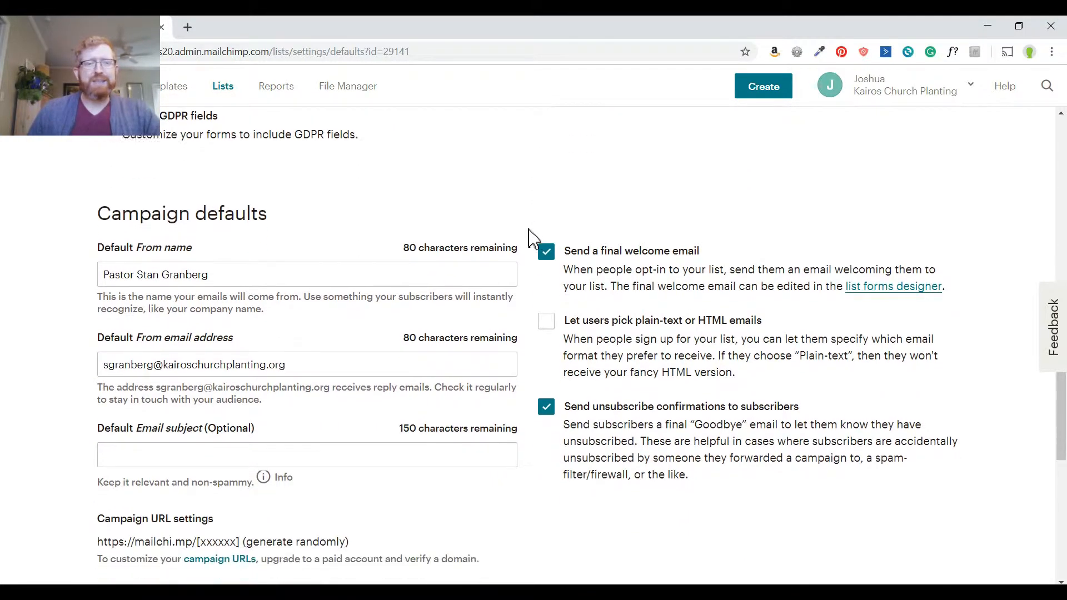
scroll(539, 222, down, 1)
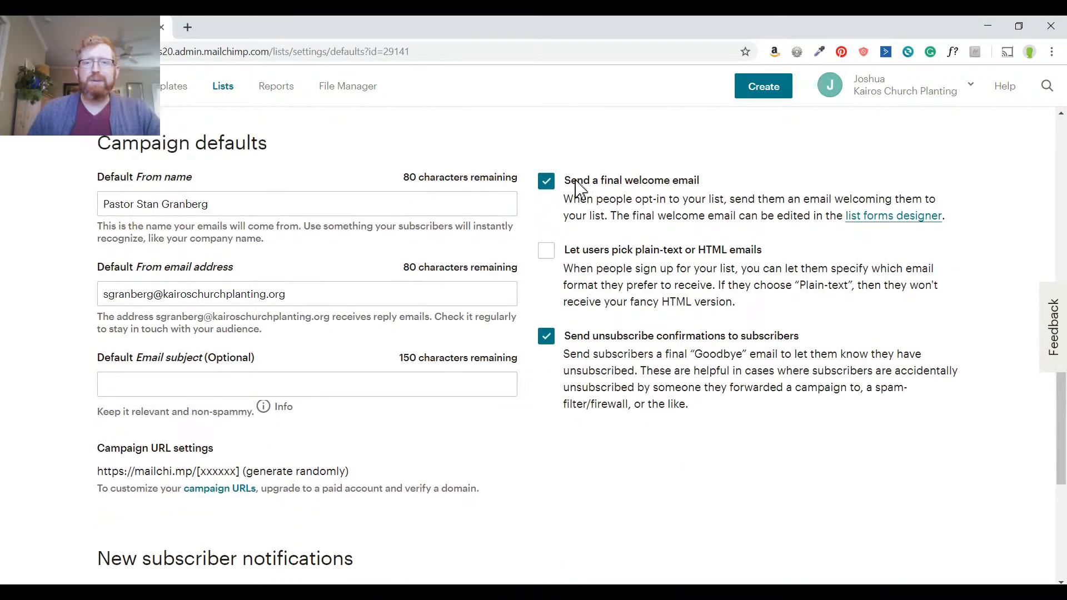
scroll(573, 178, up, 1)
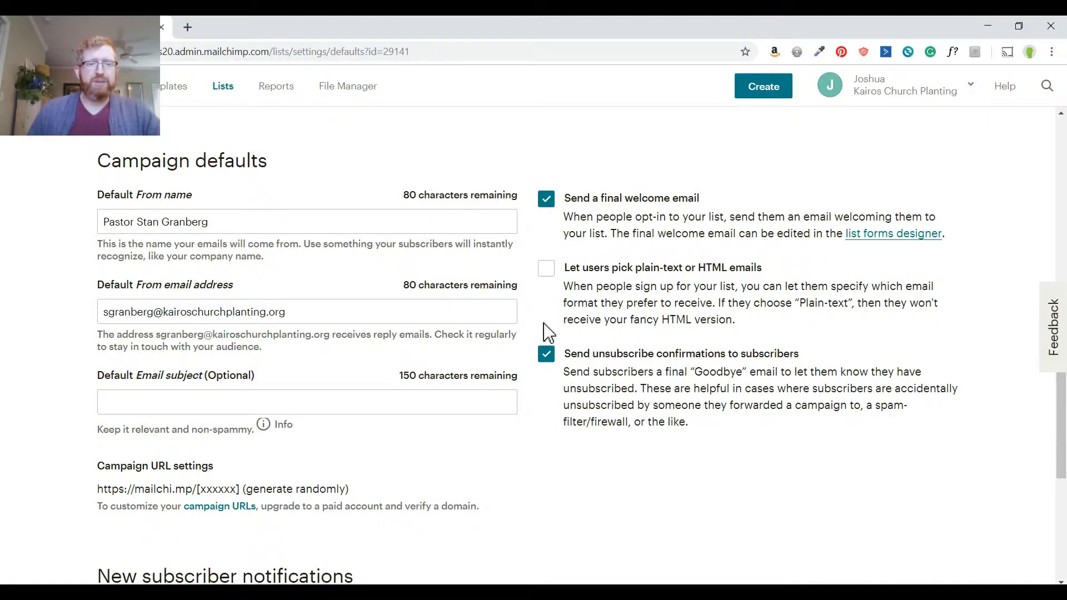
click(231, 223)
click(228, 220)
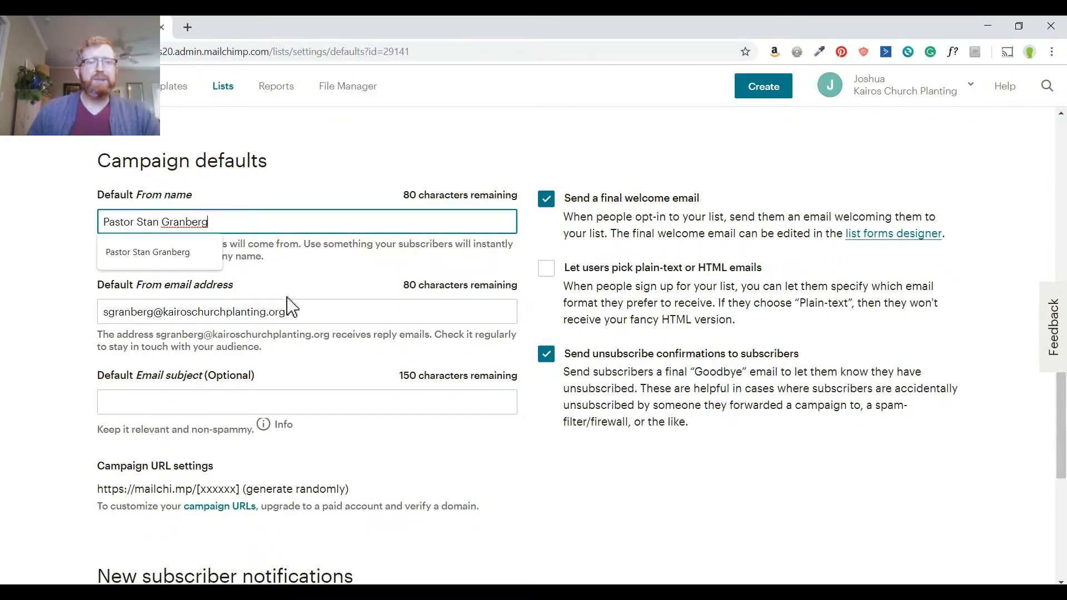
click(304, 306)
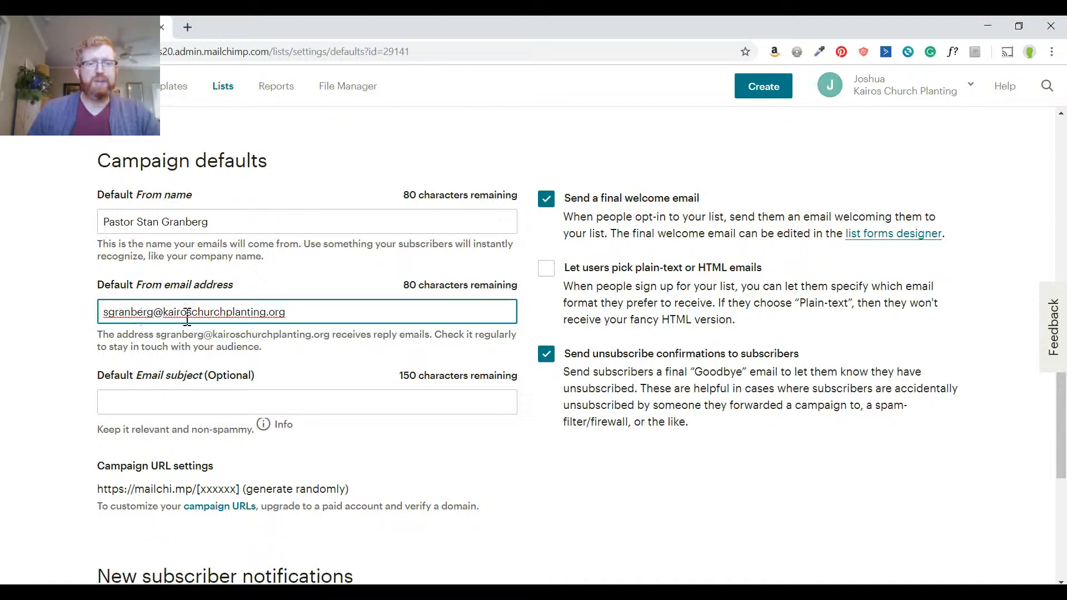
scroll(423, 357, down, 5)
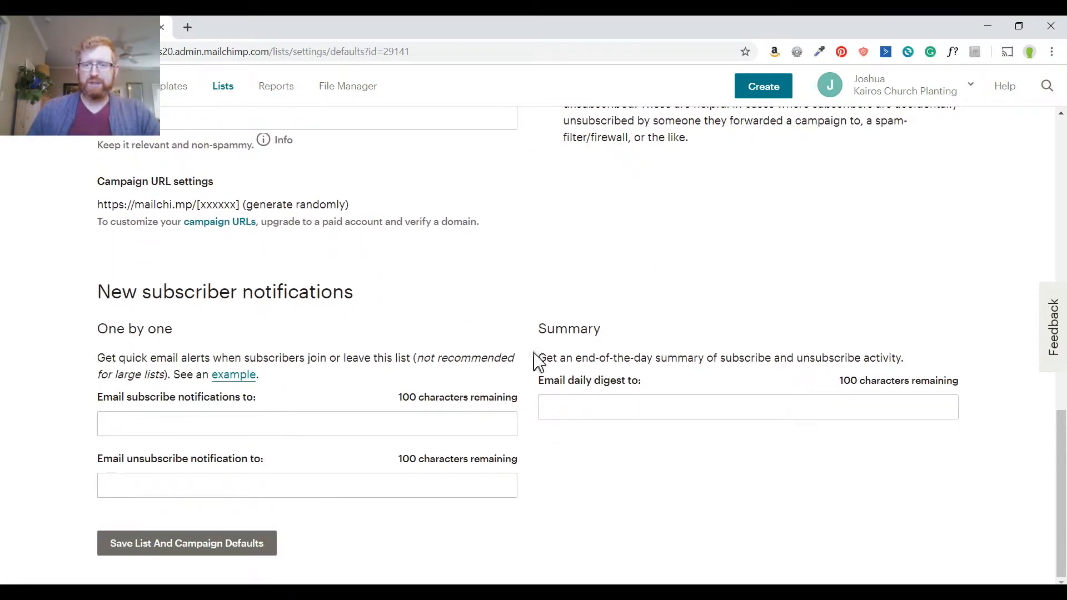
click(180, 544)
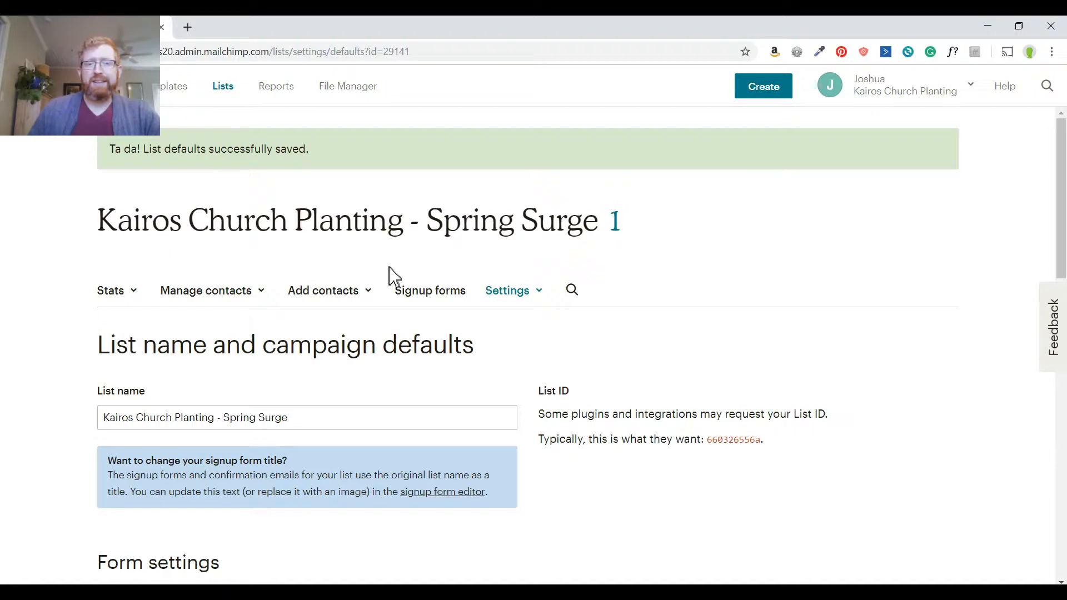
Open the contact import for the list, examine the integrated services offered as sources, and return to the list's contacts
scroll(389, 278, down, 1)
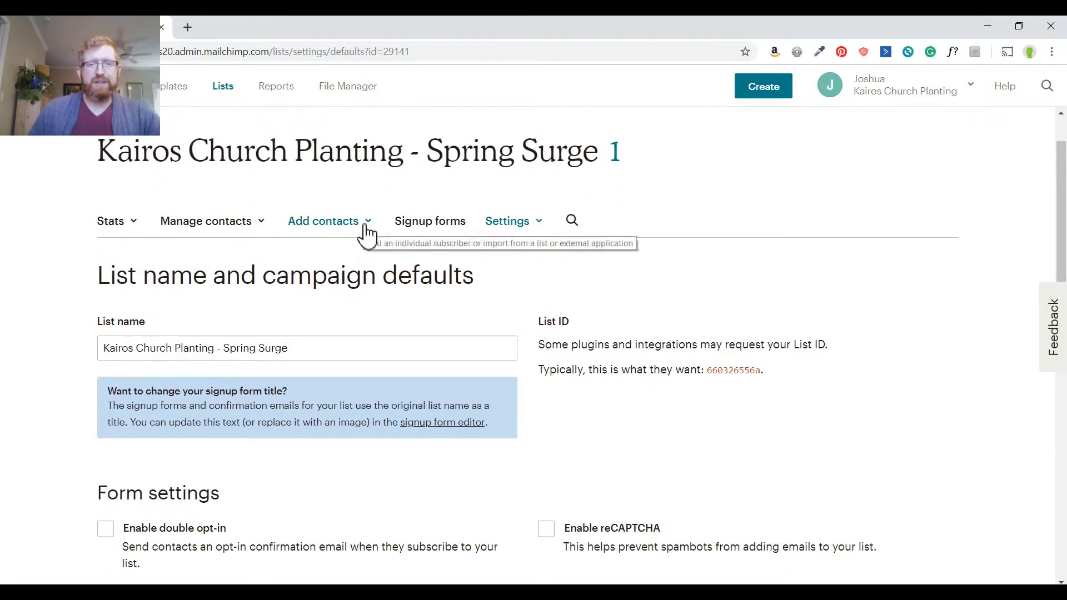
click(365, 230)
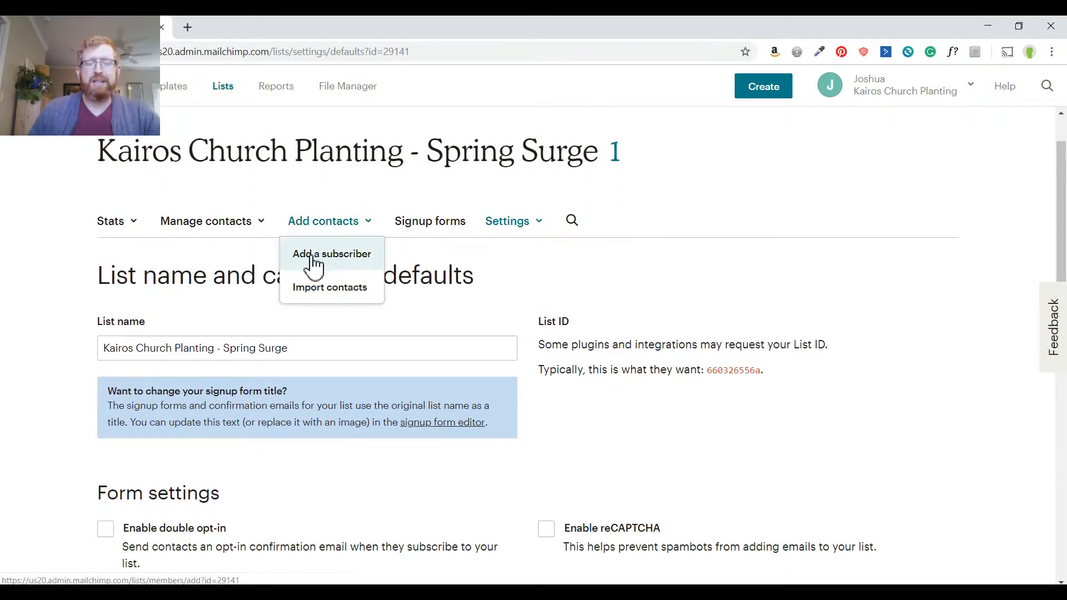
click(324, 288)
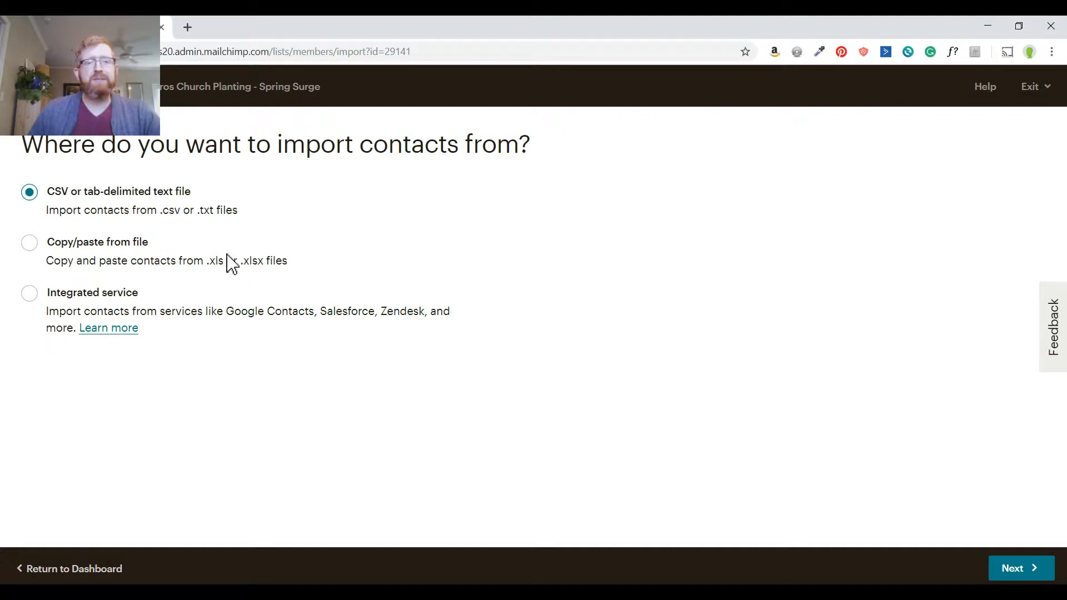
click(84, 292)
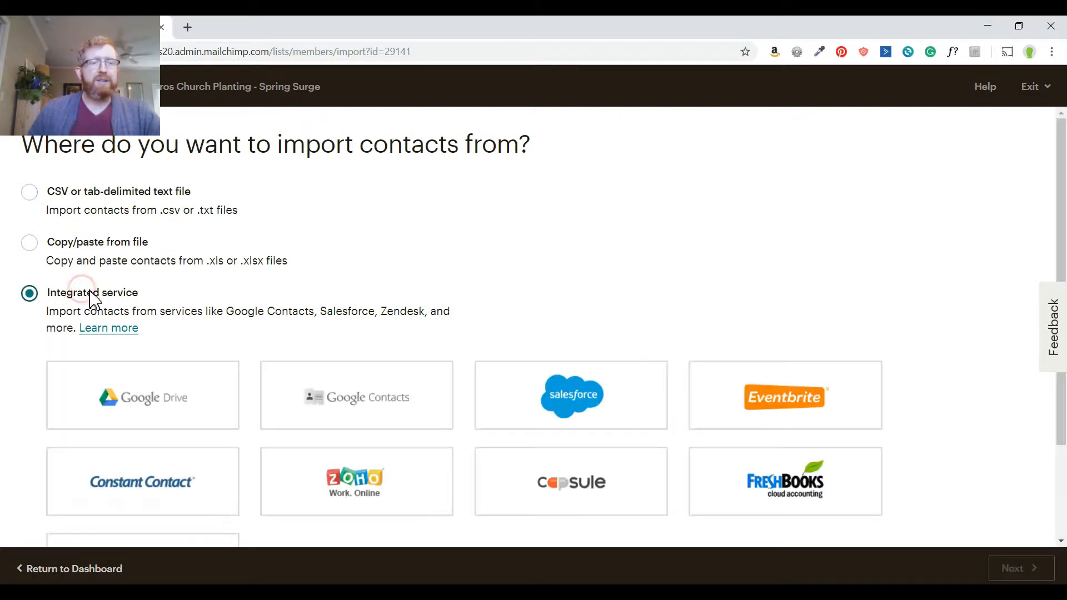
scroll(245, 305, down, 2)
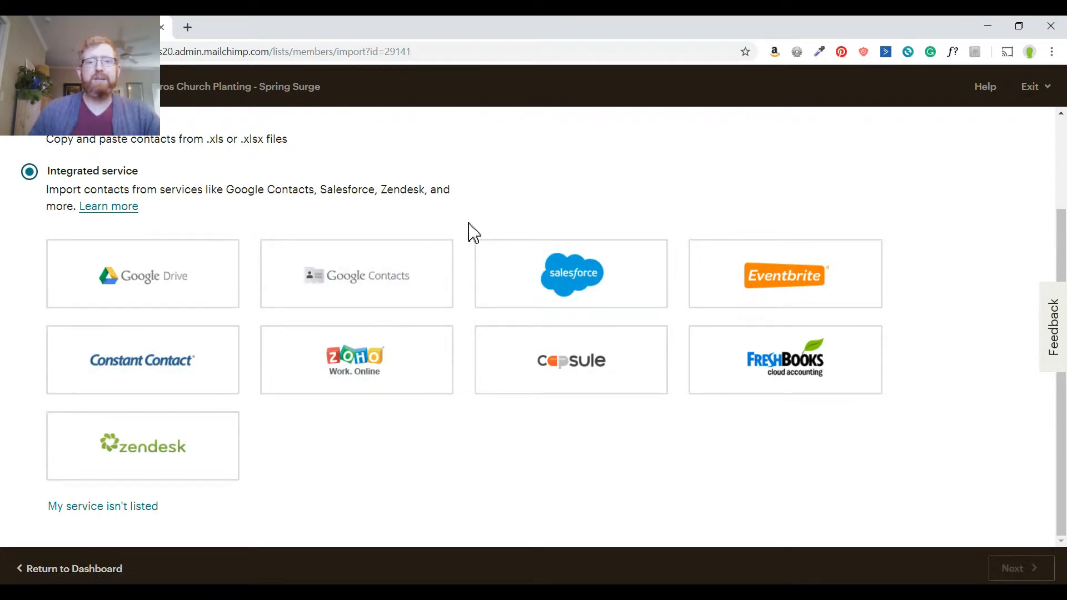
scroll(471, 233, up, 2)
scroll(471, 232, down, 2)
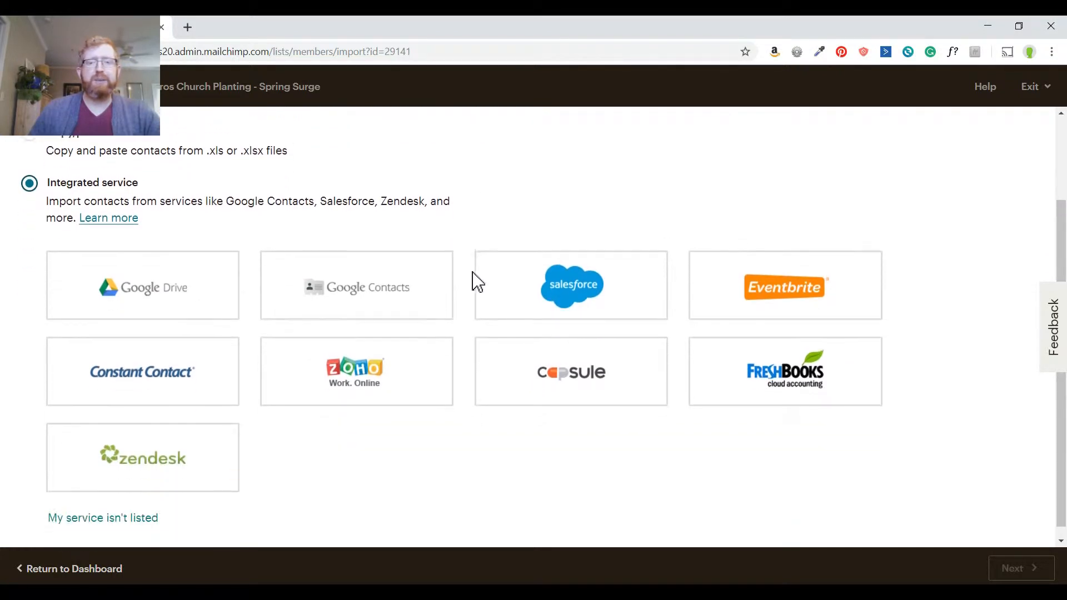
scroll(319, 273, up, 2)
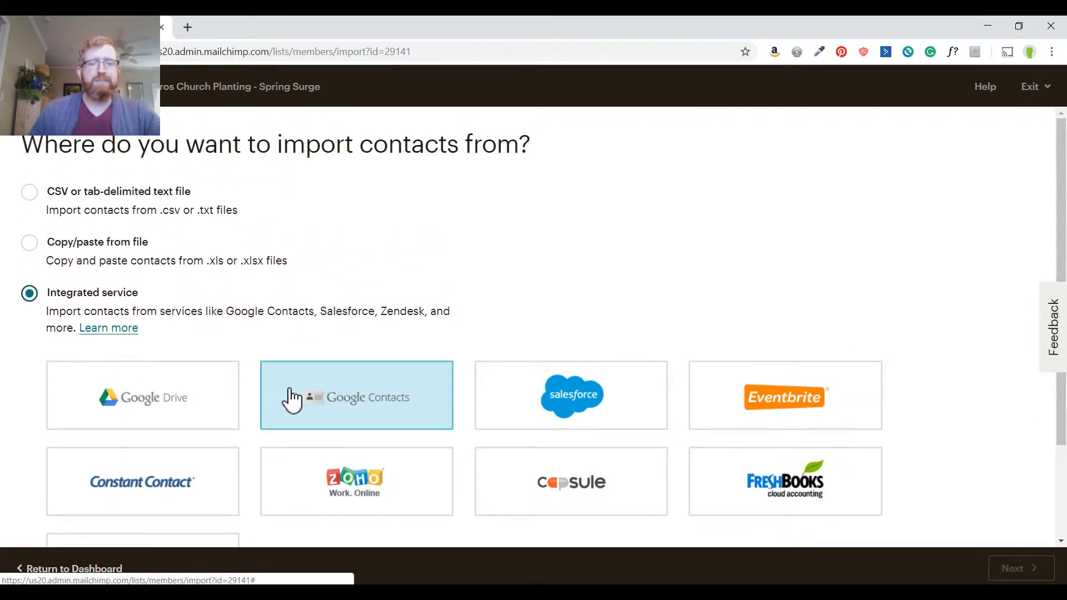
scroll(300, 403, down, 2)
click(114, 569)
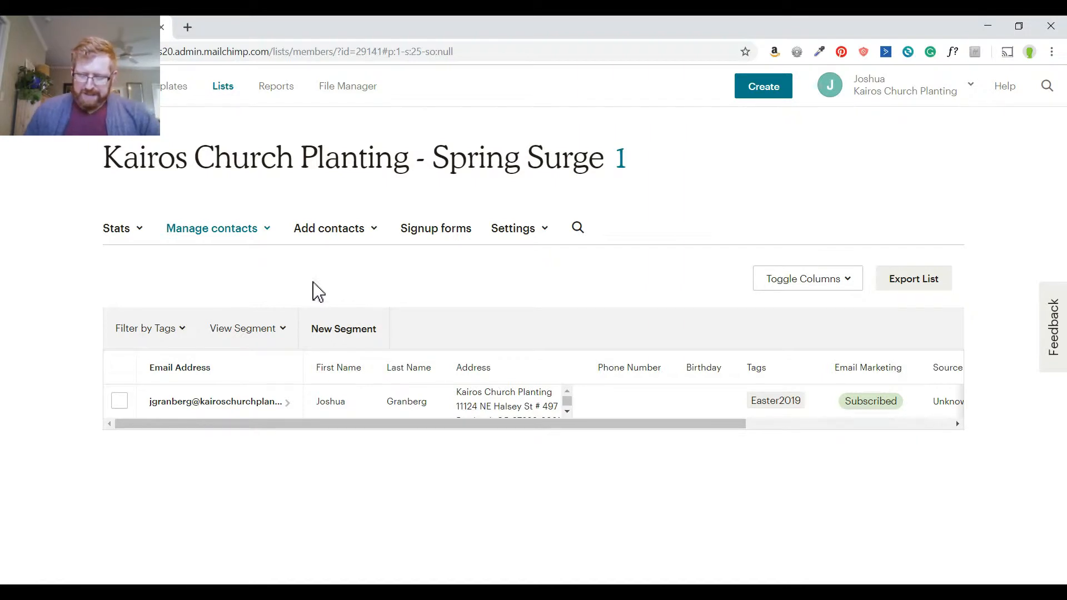
Open the list's tags and look at the form for naming a new tag without creating one
click(269, 234)
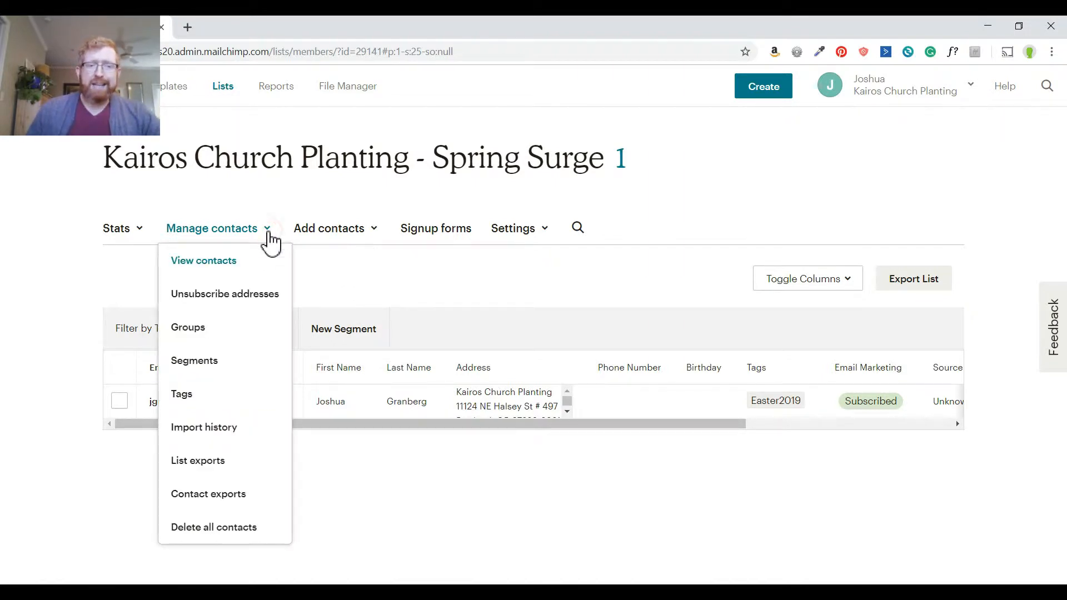
click(206, 405)
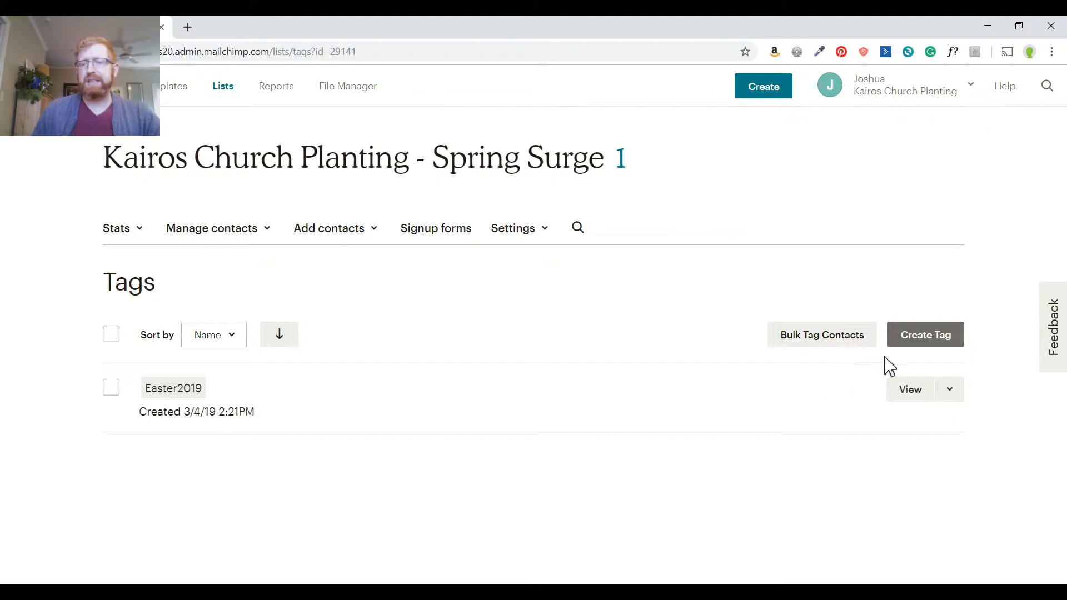
click(928, 338)
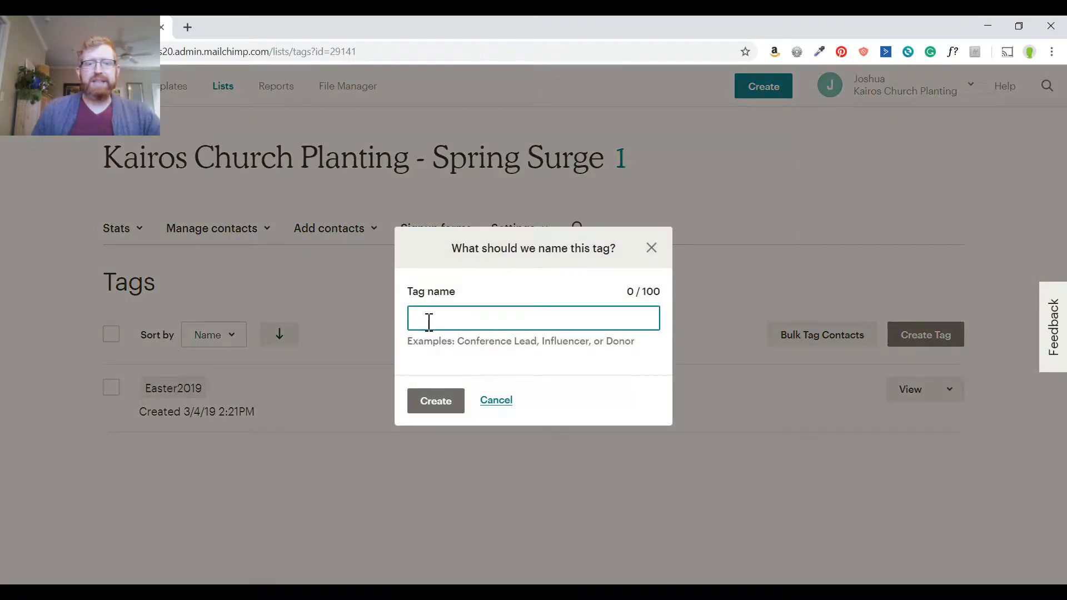
click(501, 403)
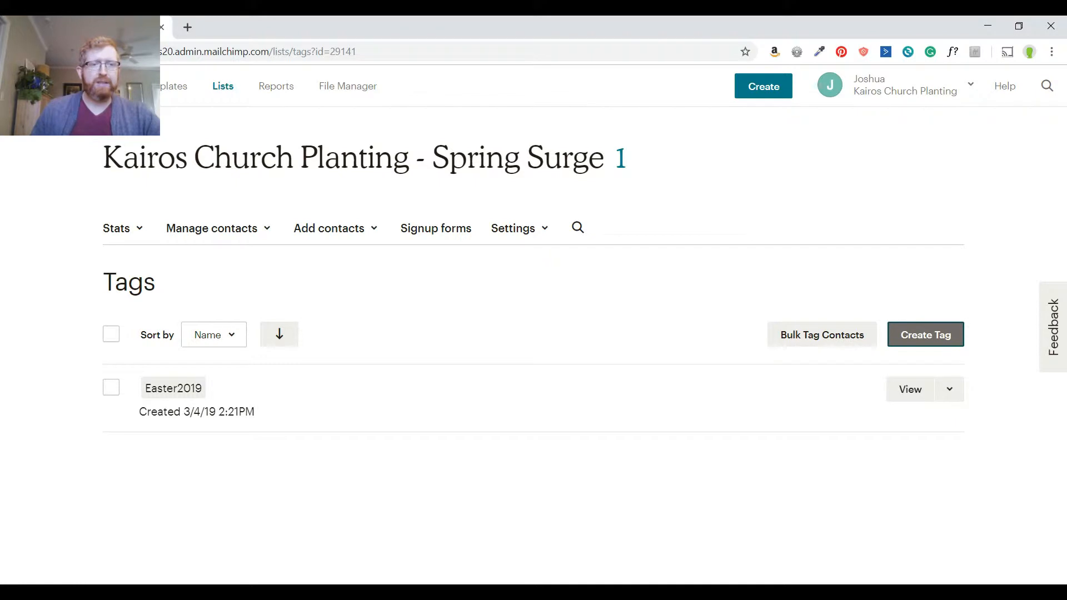
Start a new automated email campaign of the type "Email your tagged contacts"
click(93, 86)
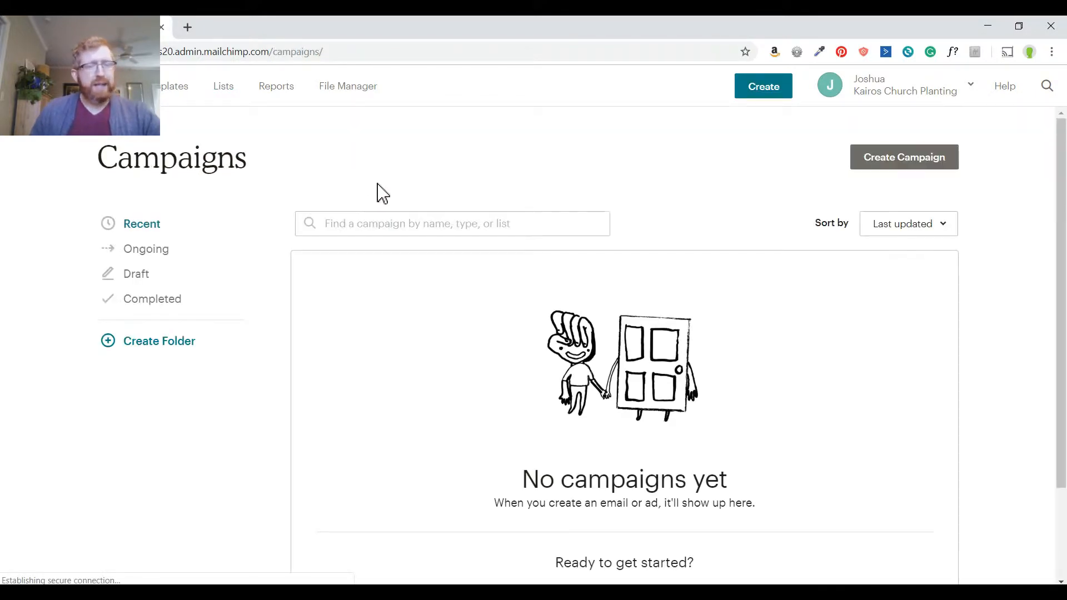
scroll(753, 260, down, 2)
scroll(723, 250, up, 2)
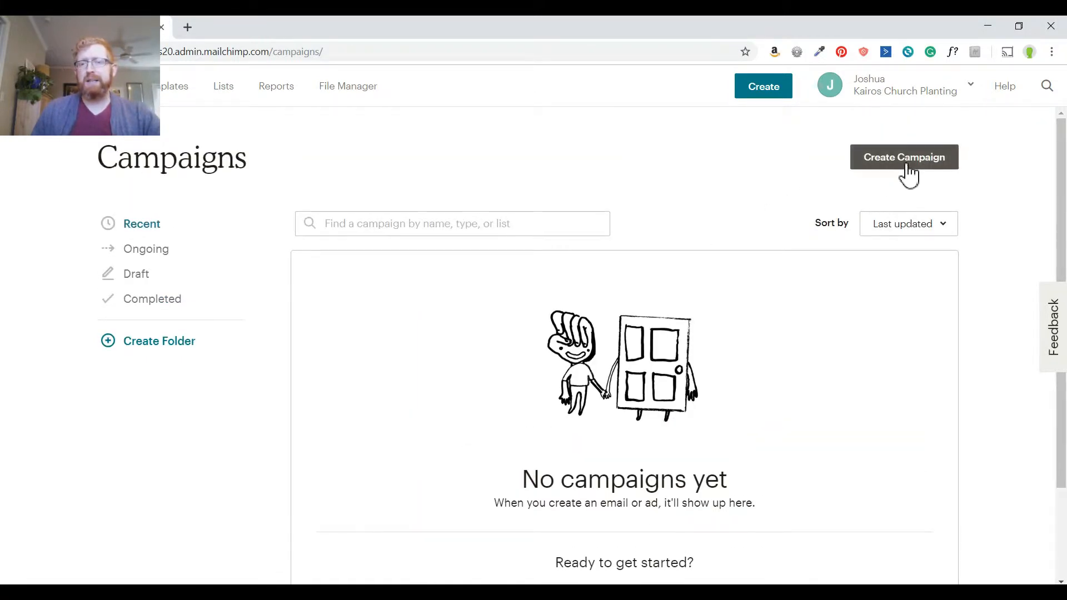
click(907, 167)
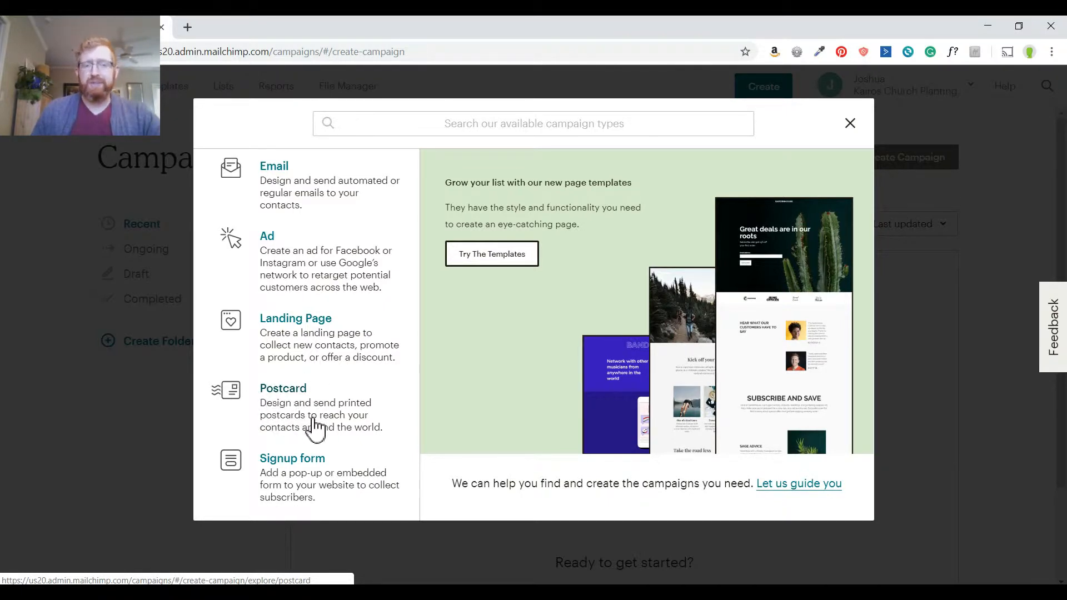
click(275, 169)
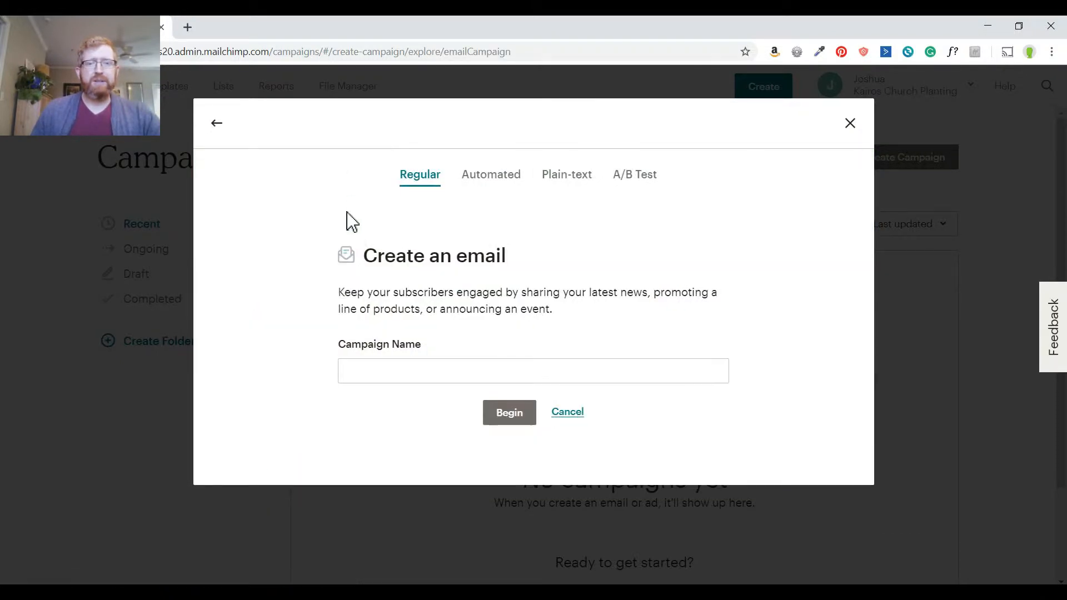
click(492, 179)
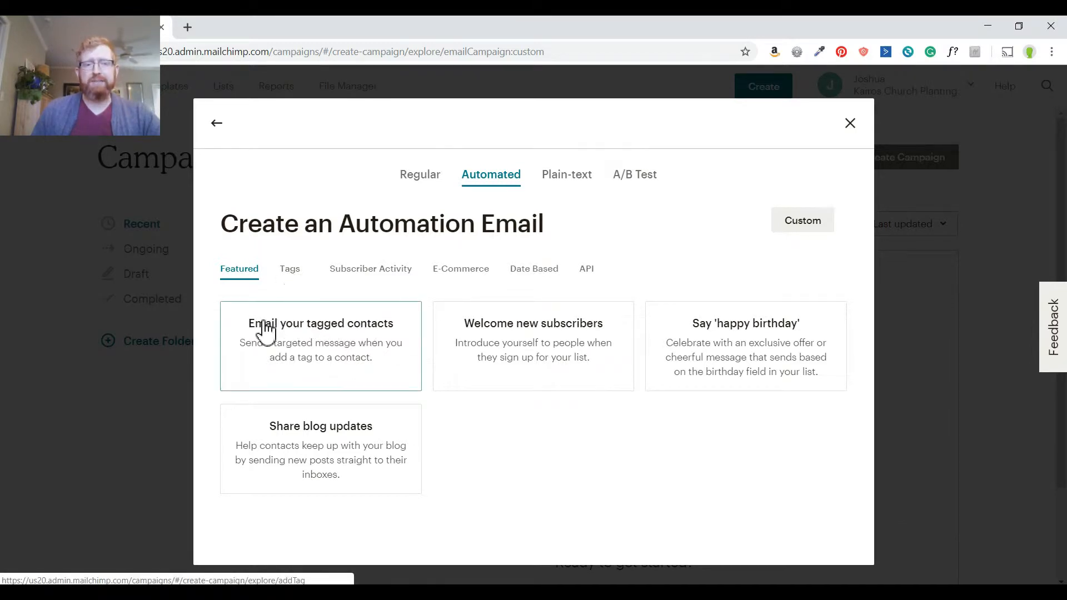
click(290, 271)
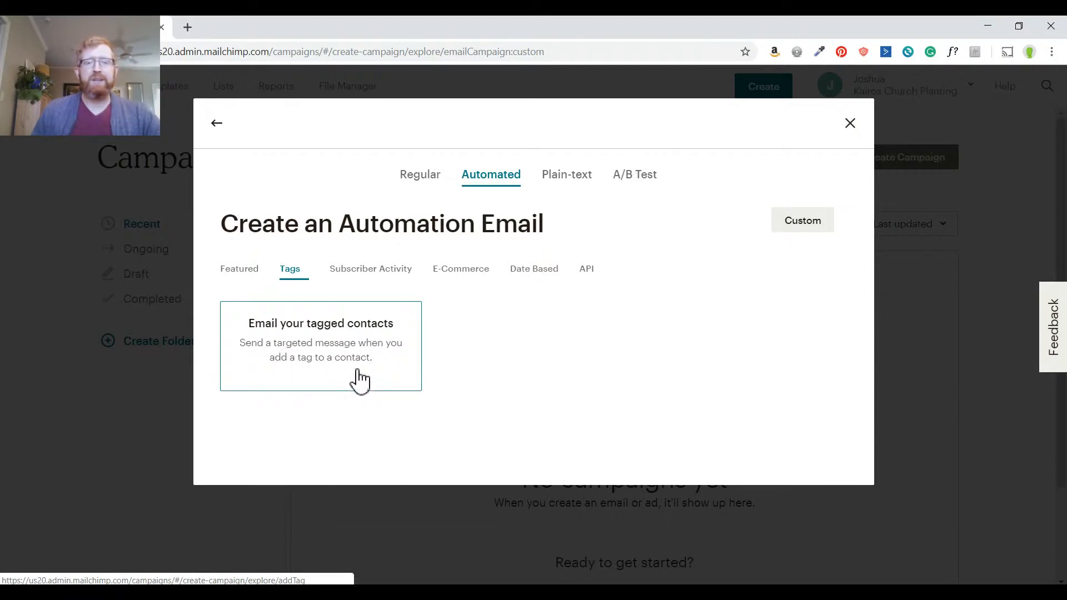
click(303, 357)
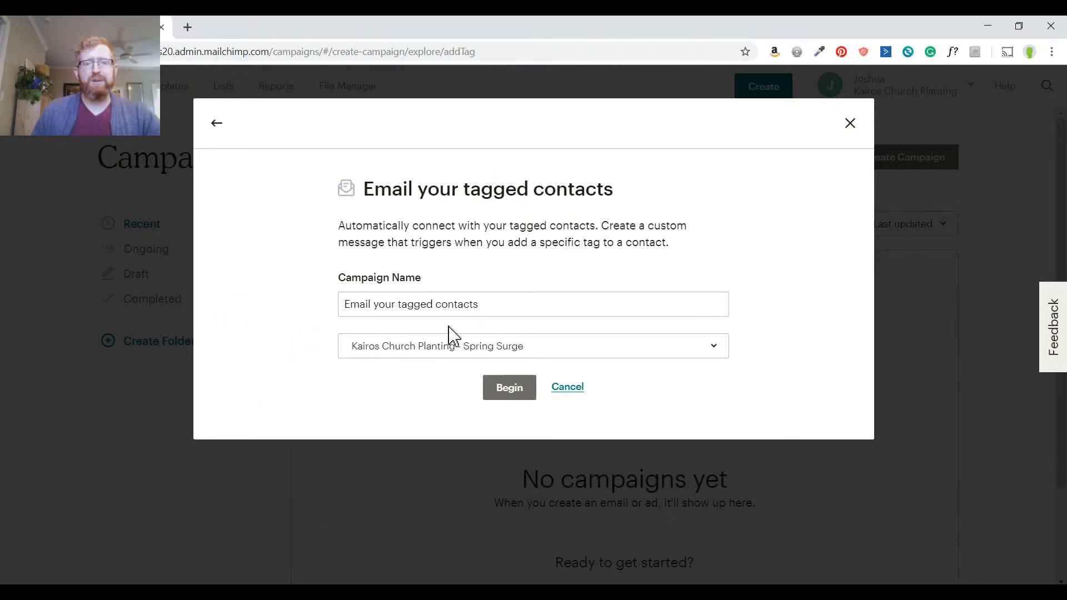
Name the campaign "Spring Surge Automation Sample", choose the list "Kairos Church Planting - Spring Surge" and begin the campaign
click(504, 305)
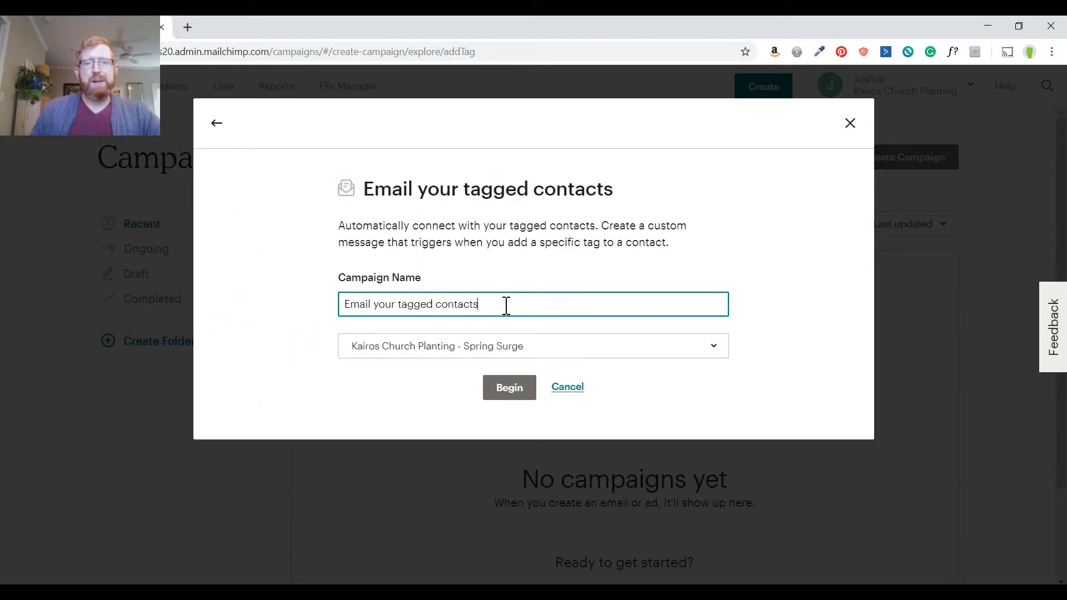
drag(502, 305, 332, 321)
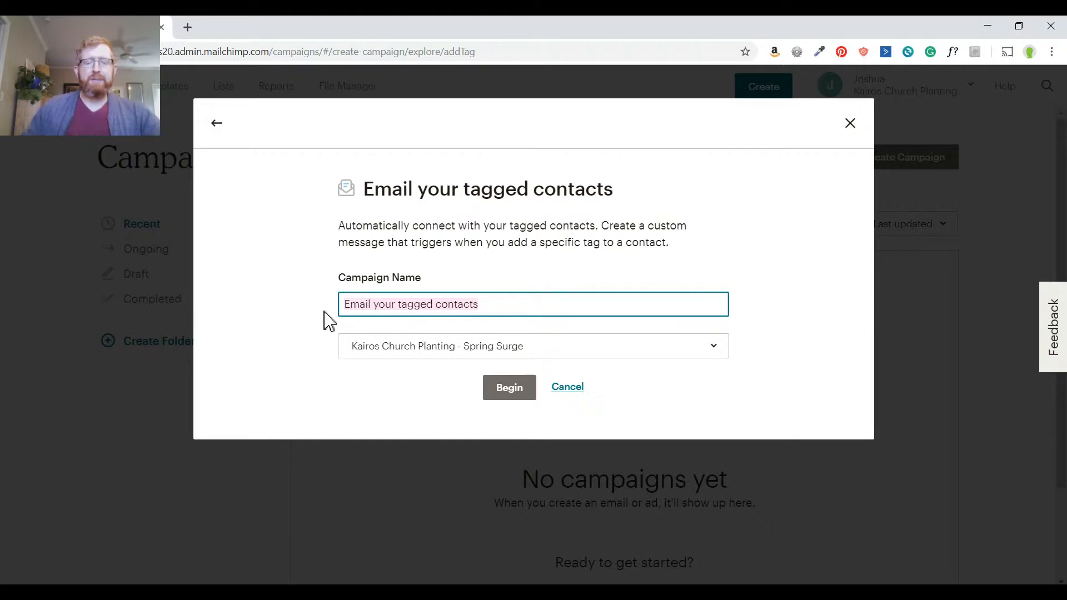
text(Sp)
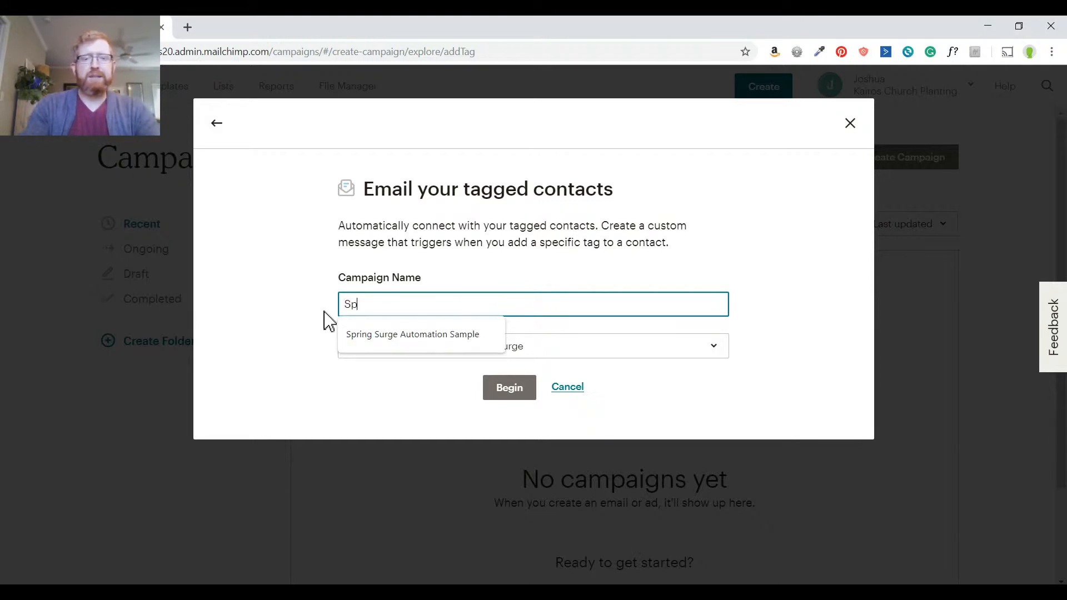
key(Down)
key(Return)
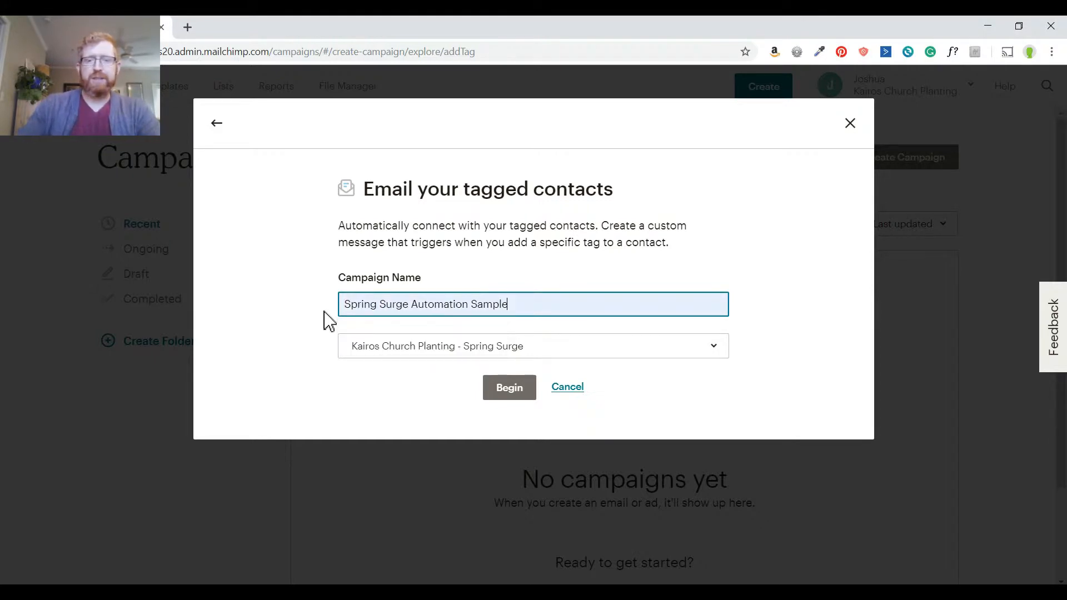
click(556, 348)
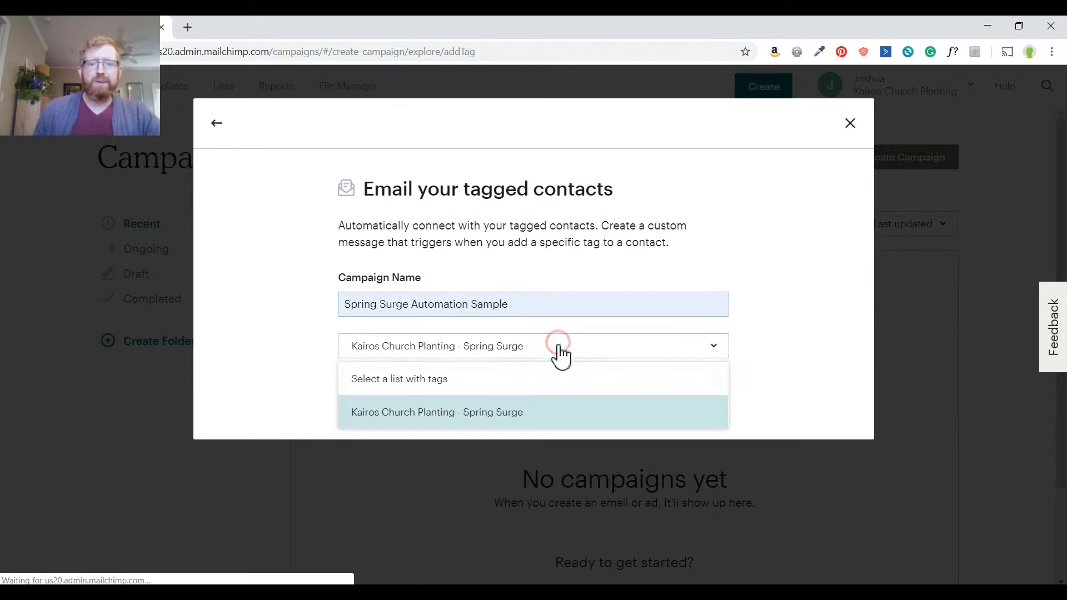
click(452, 414)
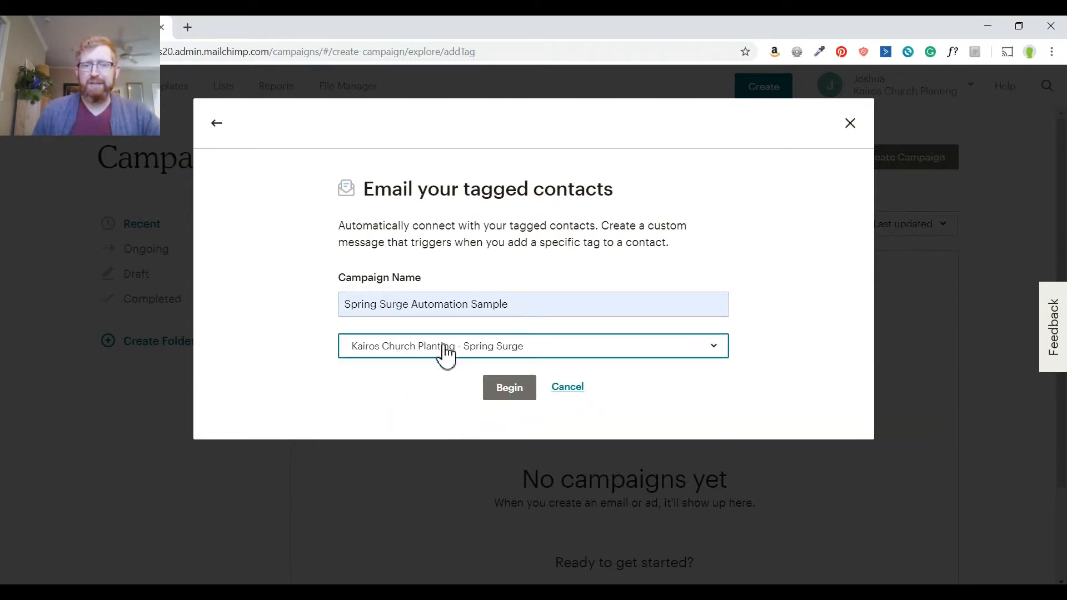
click(515, 391)
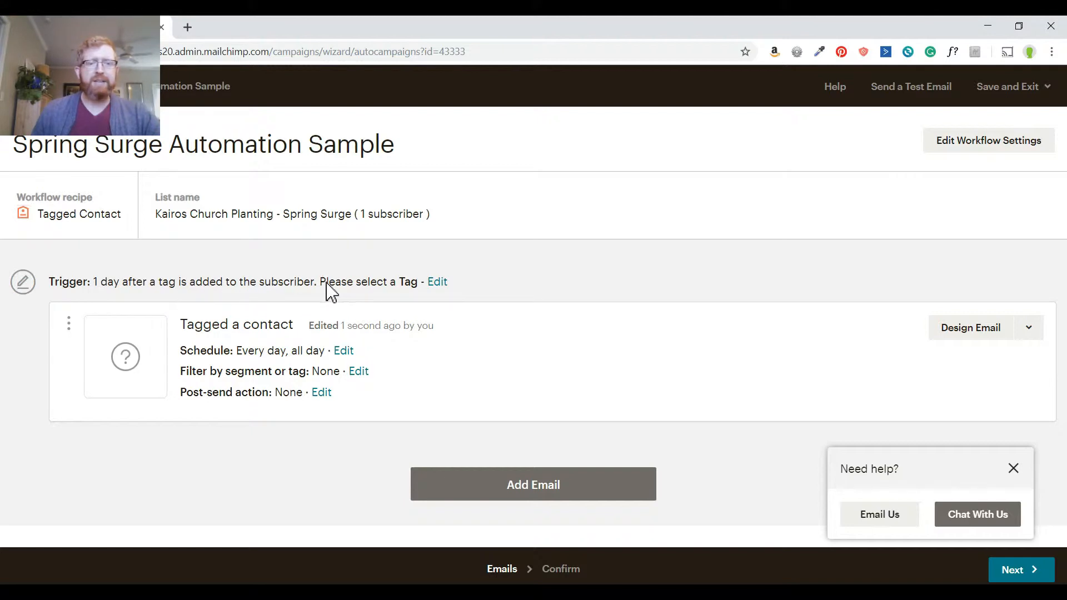
Open the workflow's tag trigger for editing and choose day(s) as the delay unit
click(437, 282)
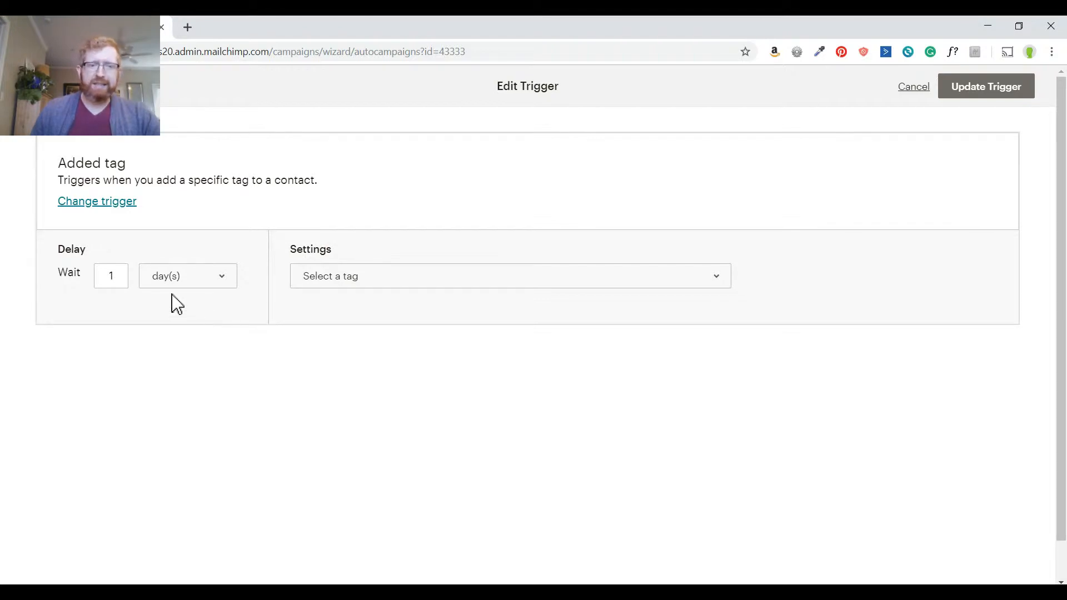
click(216, 281)
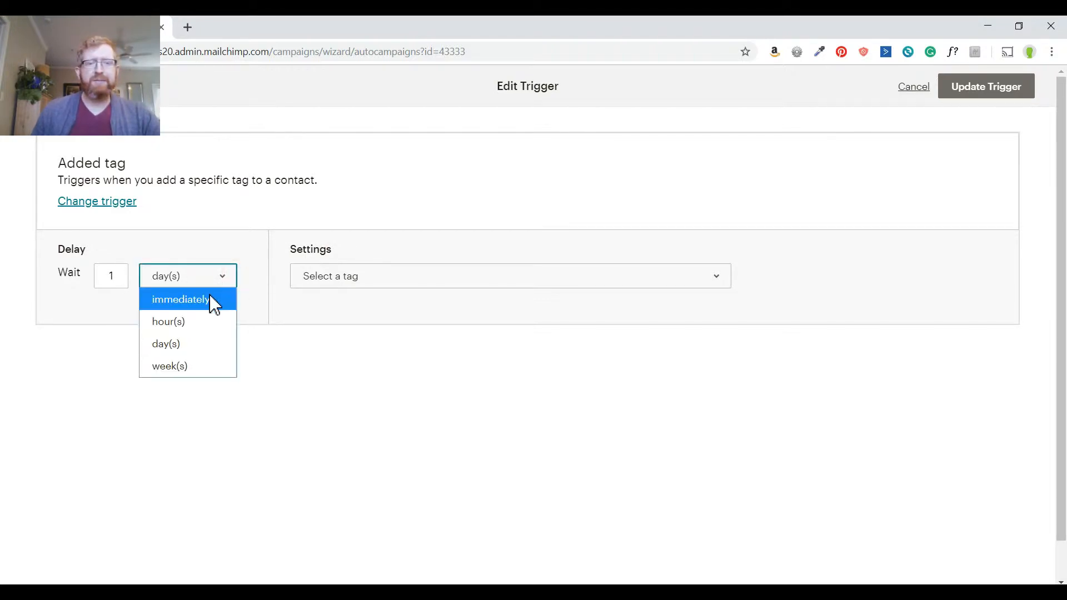
click(182, 347)
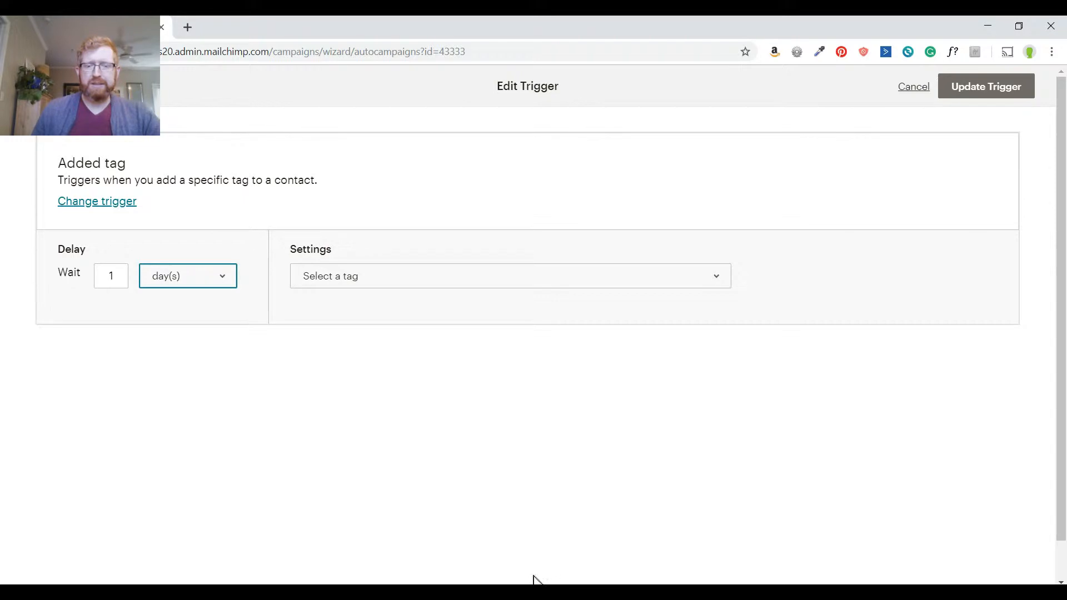
Switch to the Spring Surge Calendar PDF, examine the e-mail sequence timeline and the 2019 month calendars, and return to the trigger settings
key(alt+Tab)
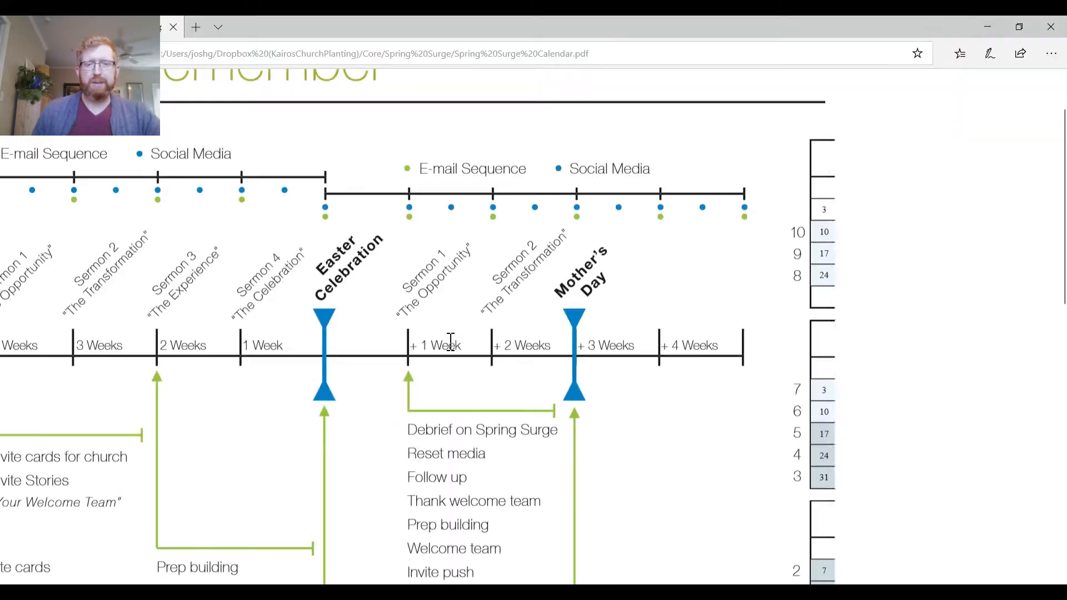
scroll(399, 344, up, 2)
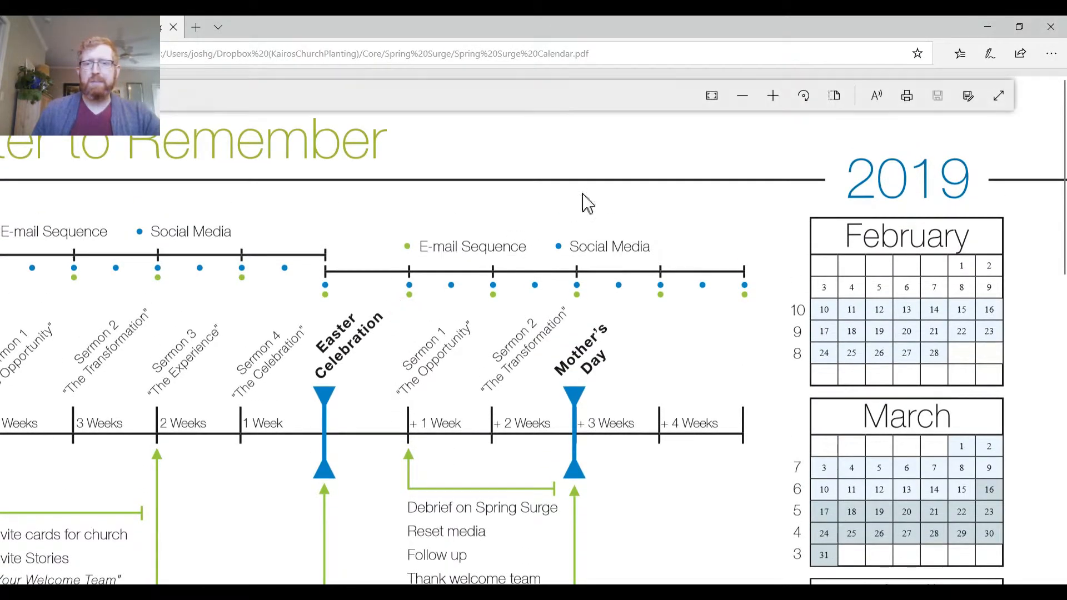
click(743, 95)
click(713, 100)
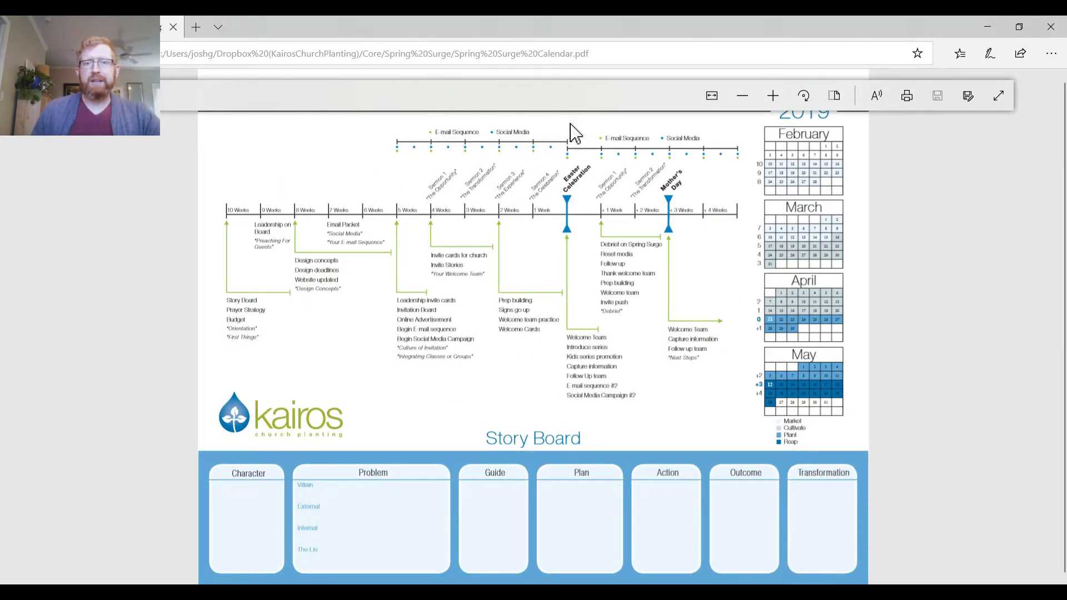
click(773, 95)
click(774, 96)
click(774, 97)
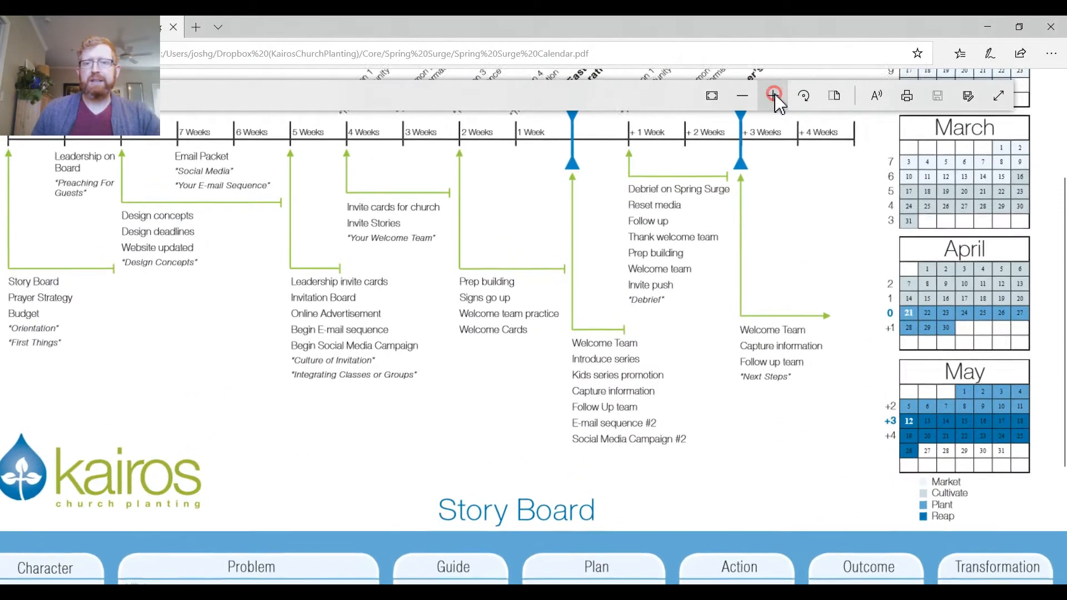
scroll(728, 219, up, 4)
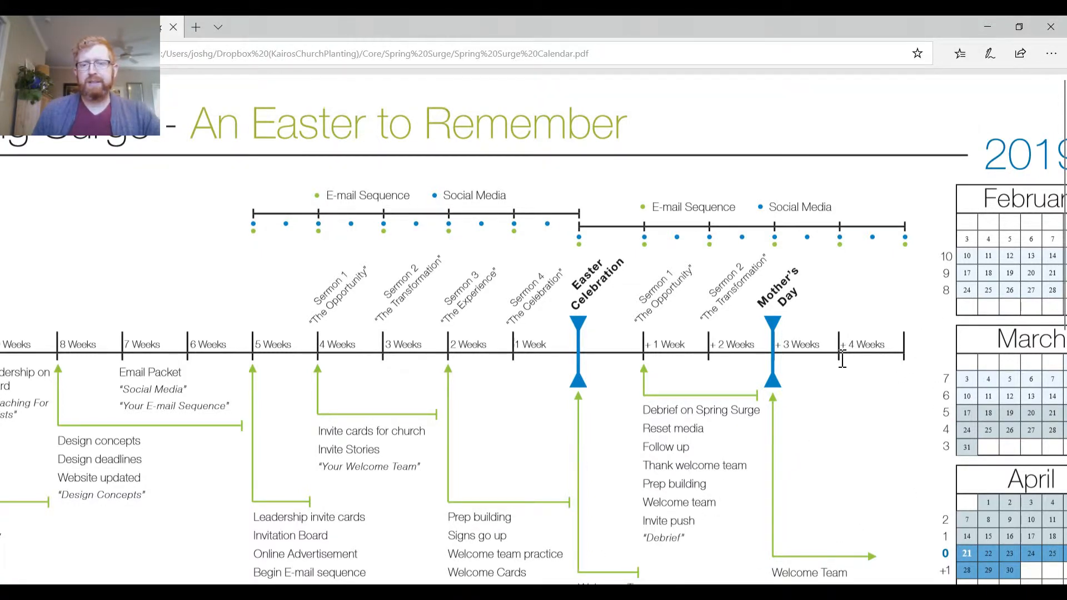
scroll(795, 488, right, 3)
scroll(674, 469, down, 1)
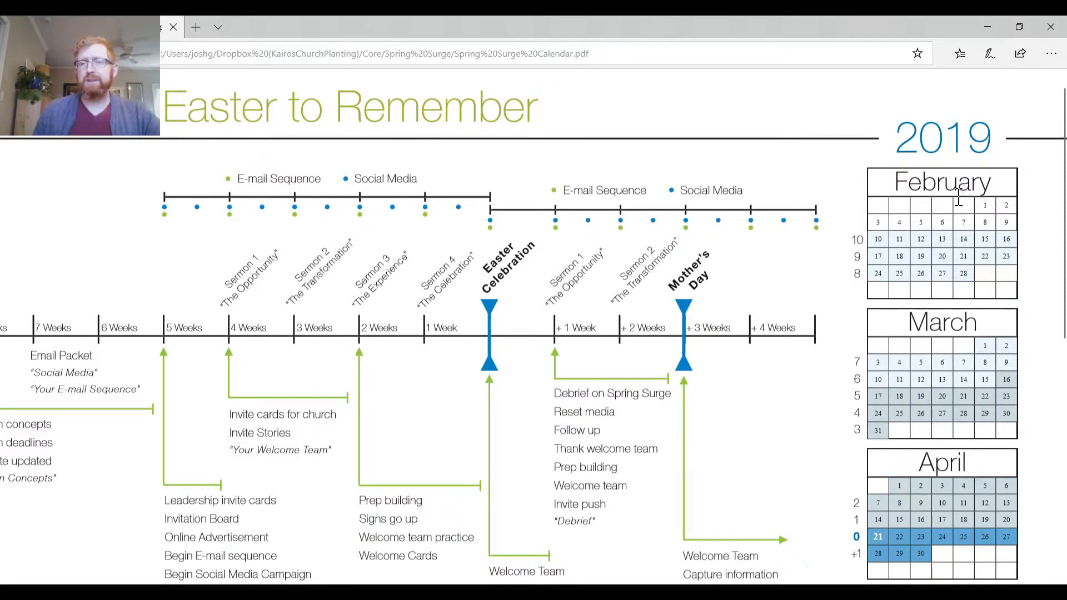
click(987, 26)
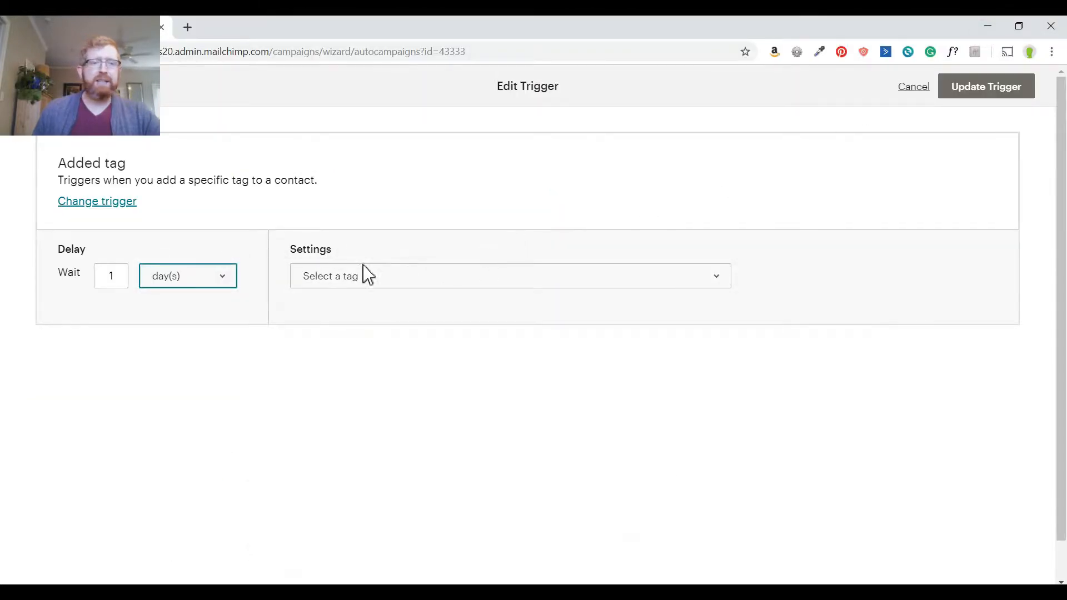
Set the trigger delay to 20 days, select the tag Easter2019 and update the trigger
click(113, 276)
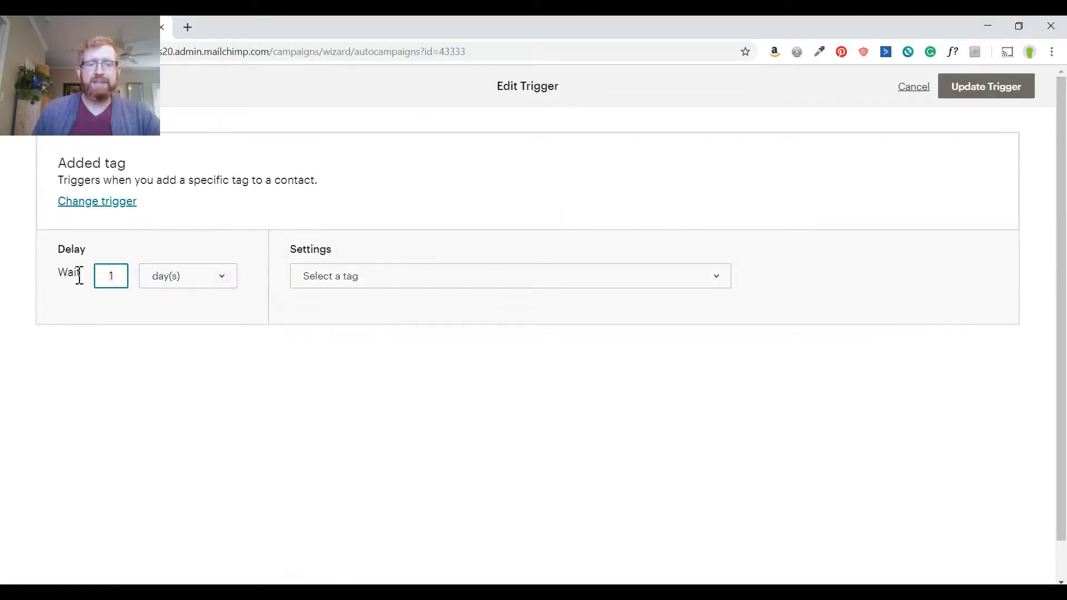
key(BackSpace)
text(20)
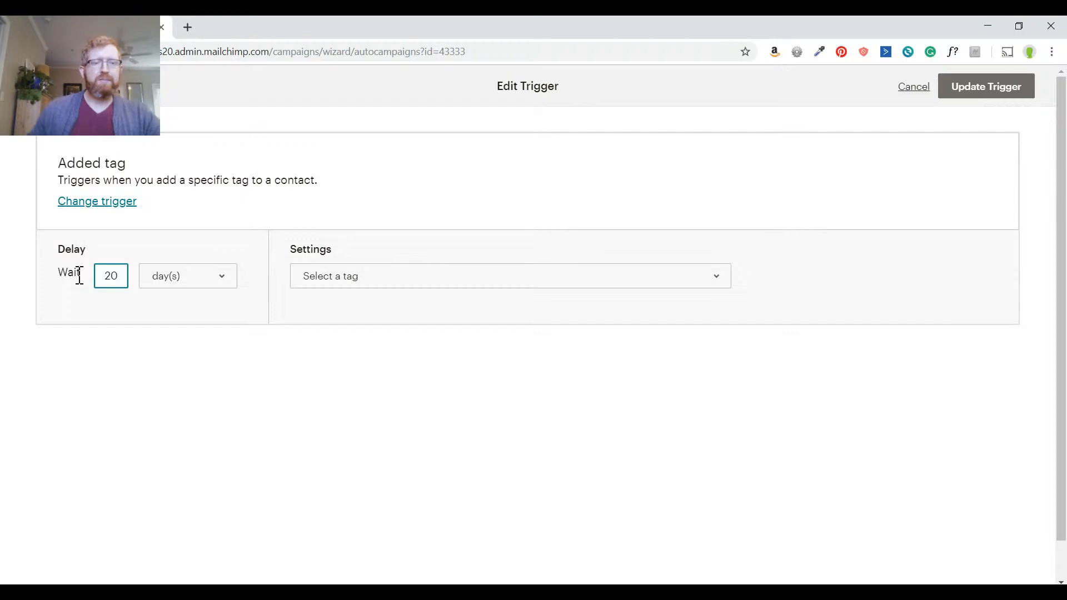
click(371, 282)
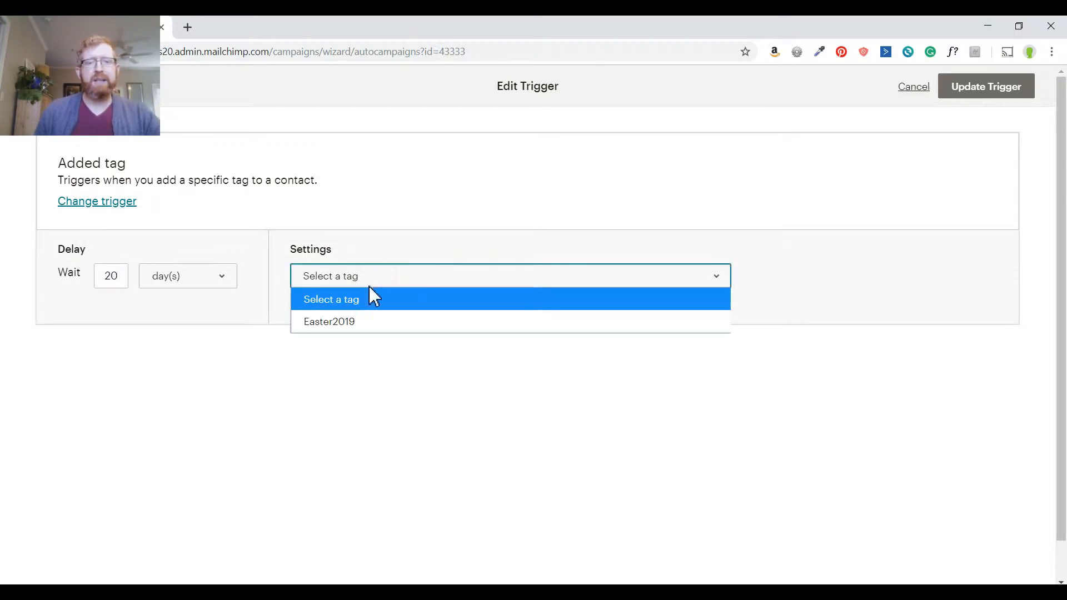
click(351, 328)
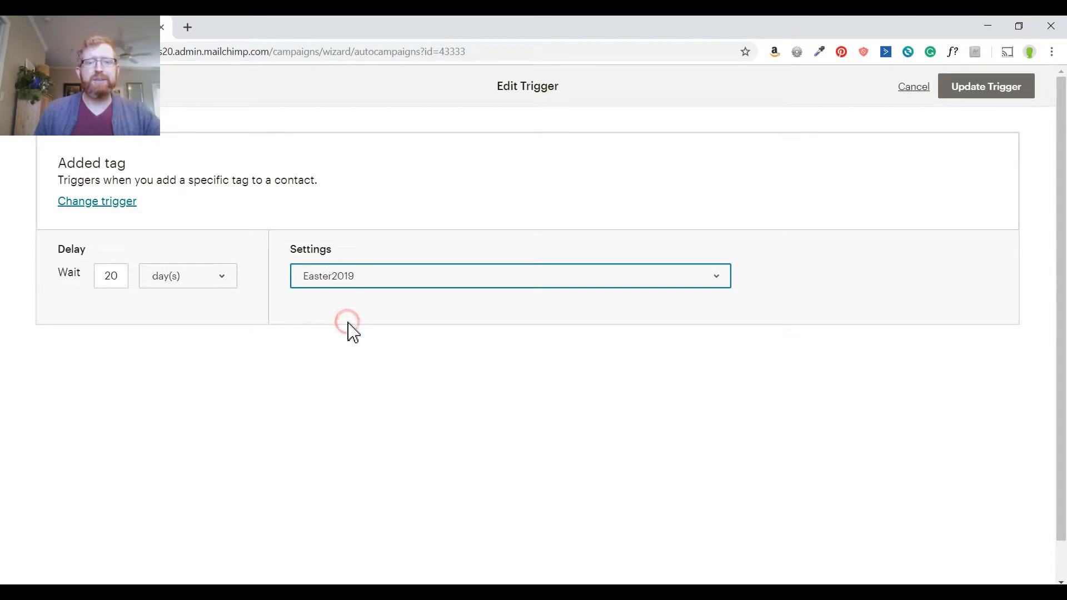
click(978, 96)
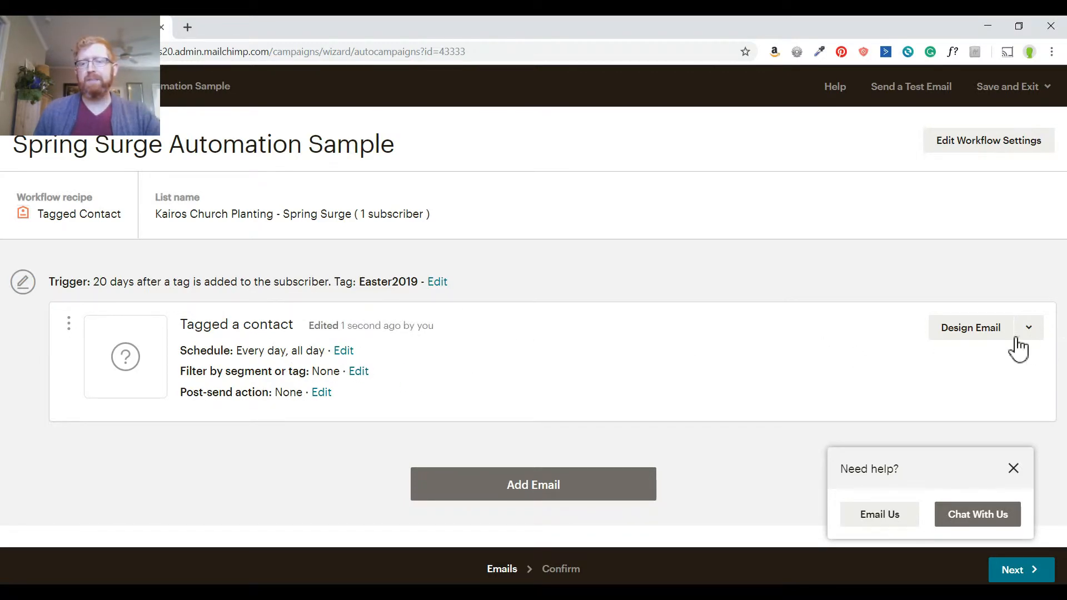
Open the design setup of the "Tagged a contact" email and switch to the Week7-Spring Surge-Emails Swipe File in Word
click(970, 330)
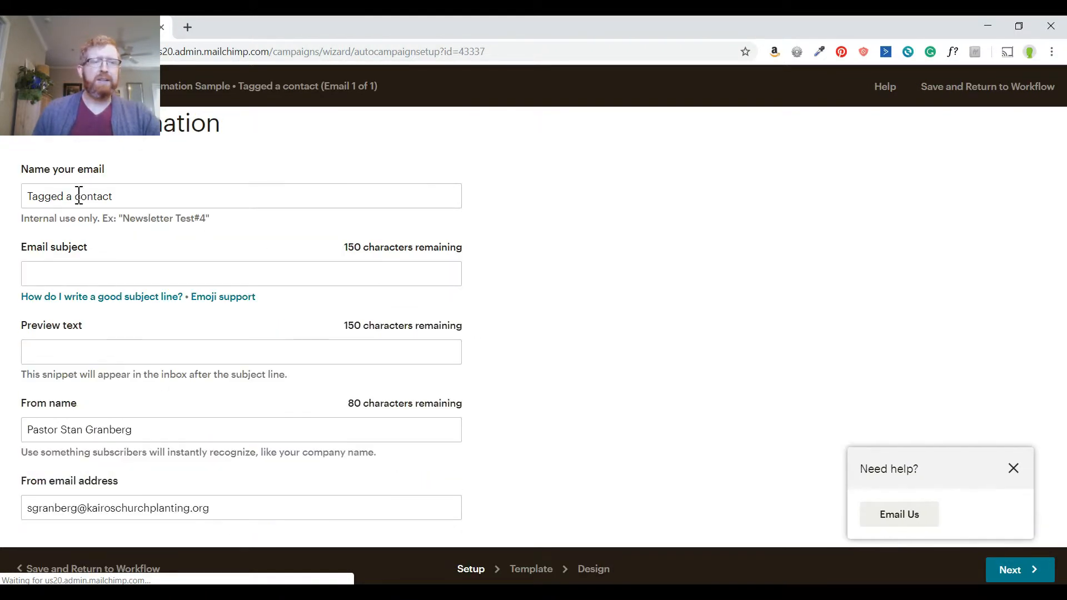
click(128, 196)
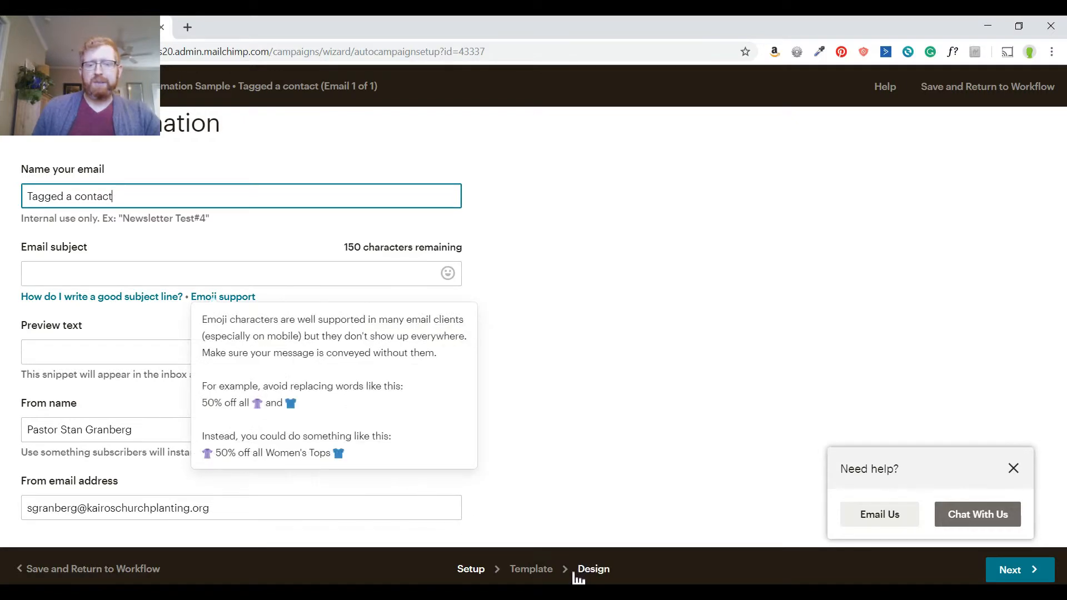
click(498, 592)
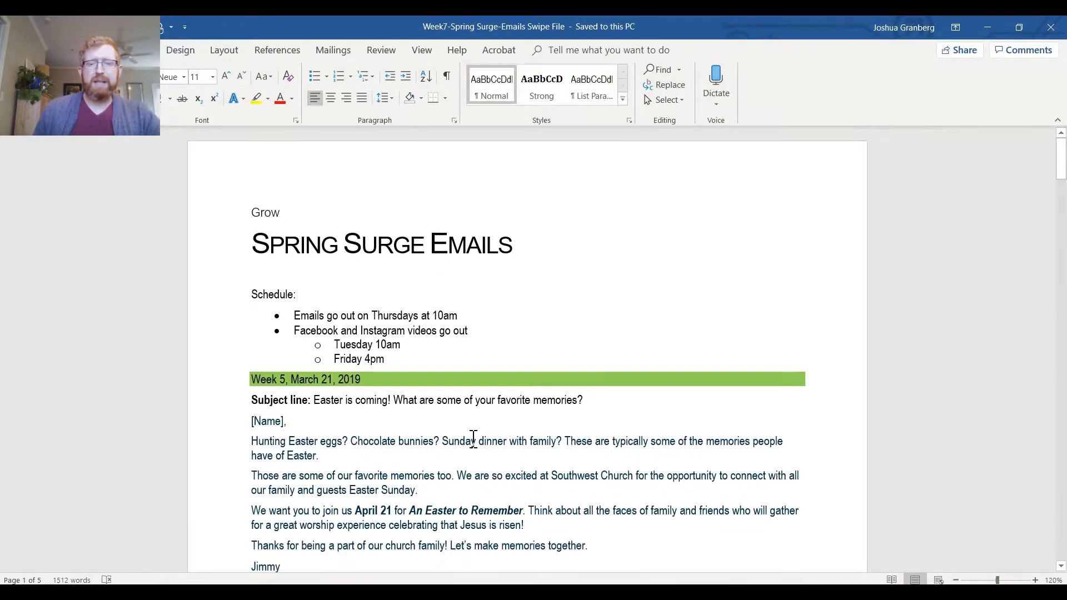
Examine the sending schedule and the weekly email texts through the end of the swipe file
scroll(389, 317, down, 2)
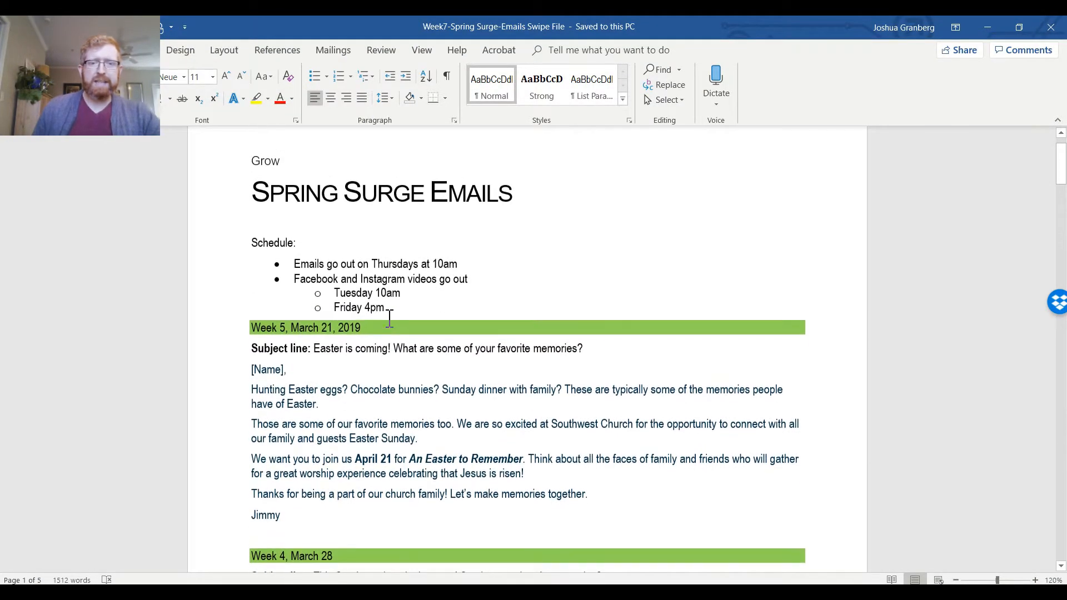
scroll(390, 319, up, 2)
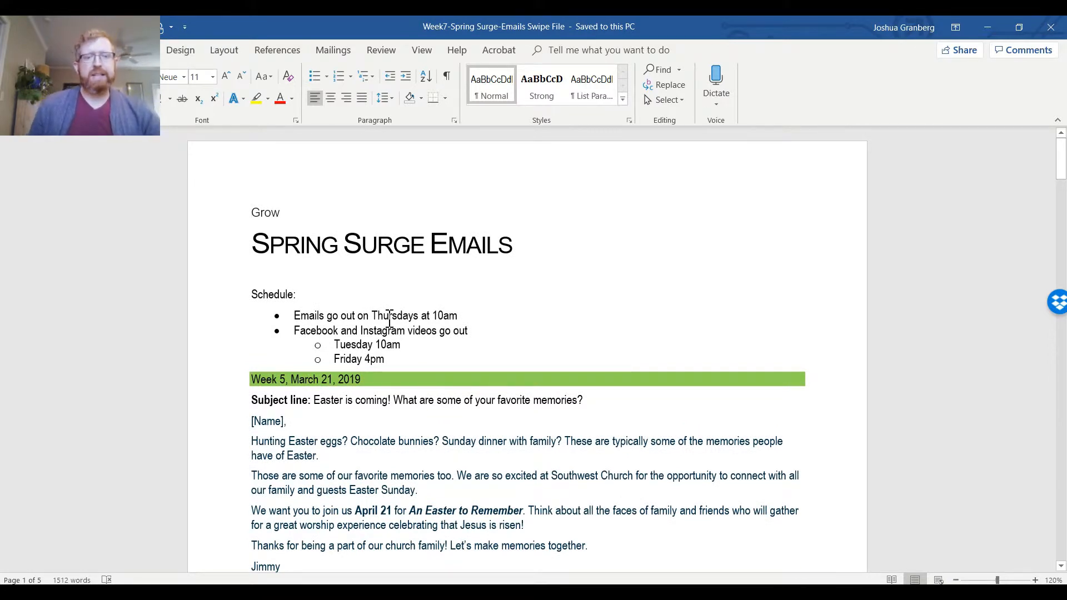
scroll(389, 318, down, 1)
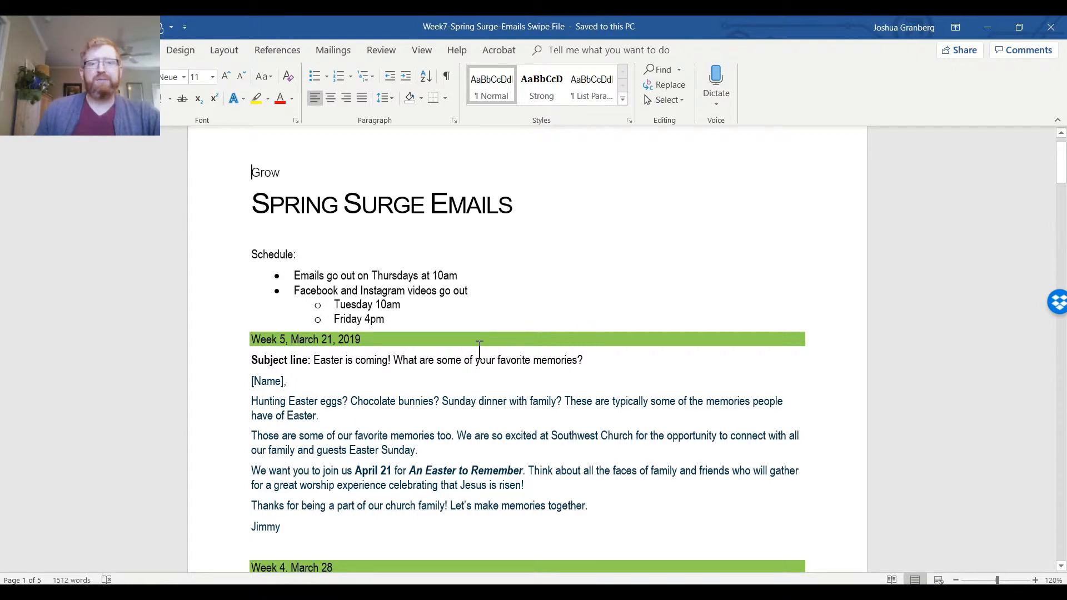
scroll(416, 340, down, 1)
scroll(292, 423, down, 10)
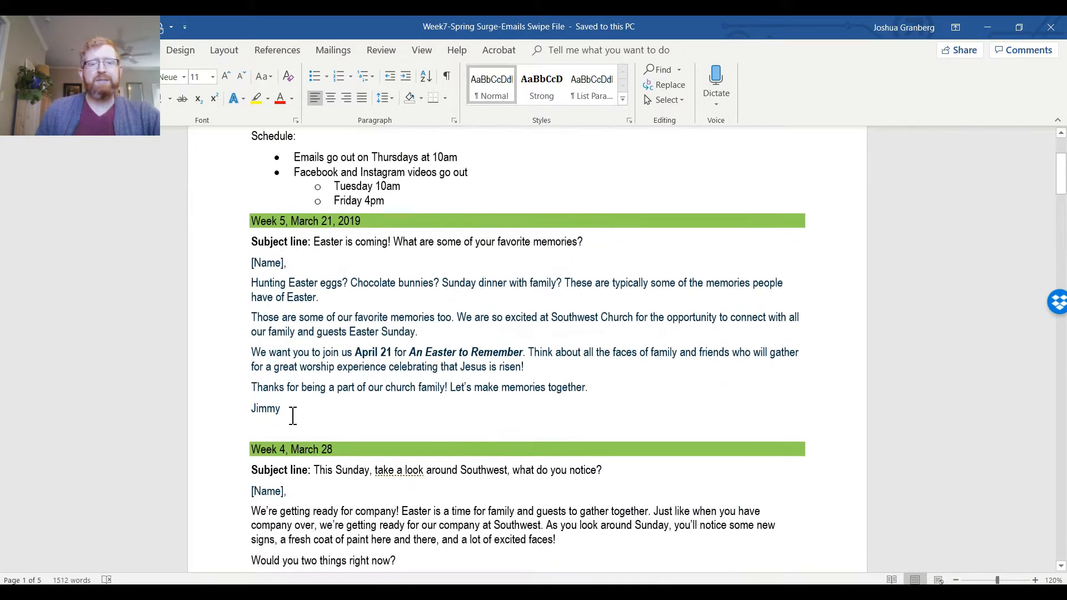
scroll(293, 439, down, 18)
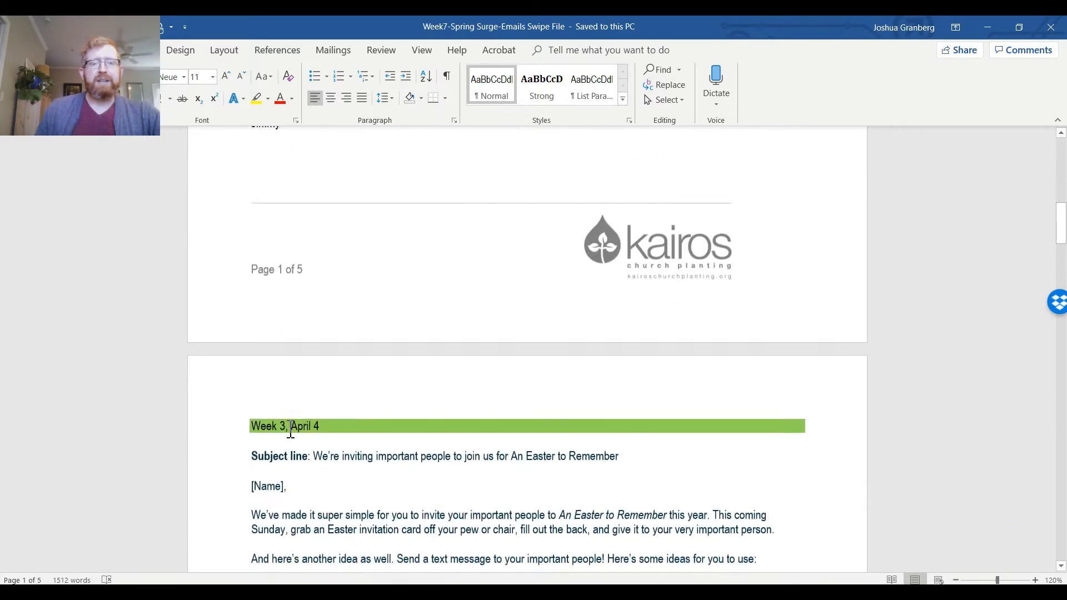
scroll(298, 437, down, 20)
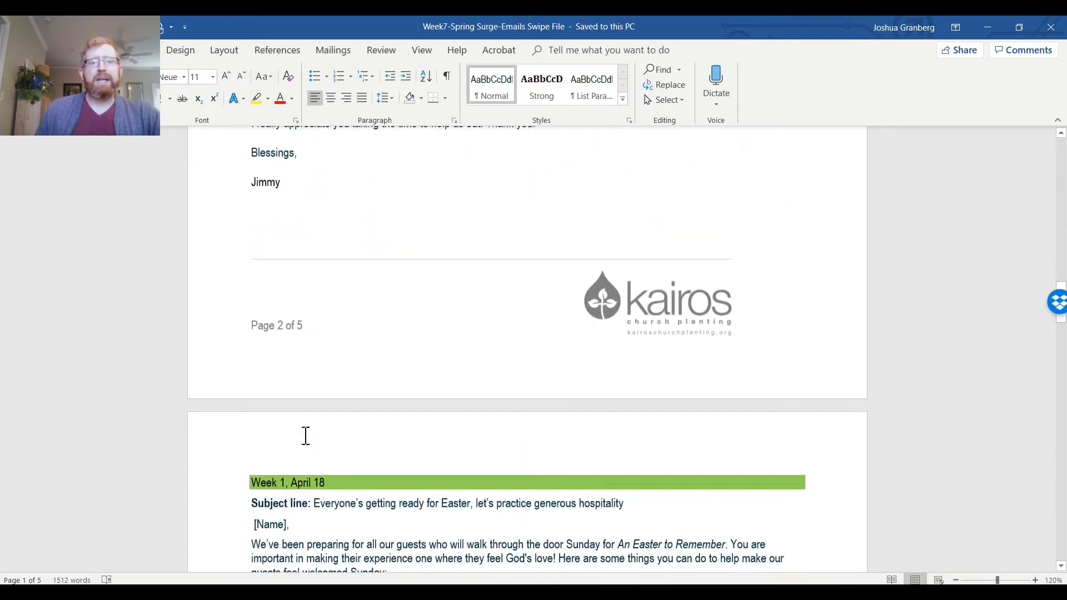
scroll(305, 436, down, 20)
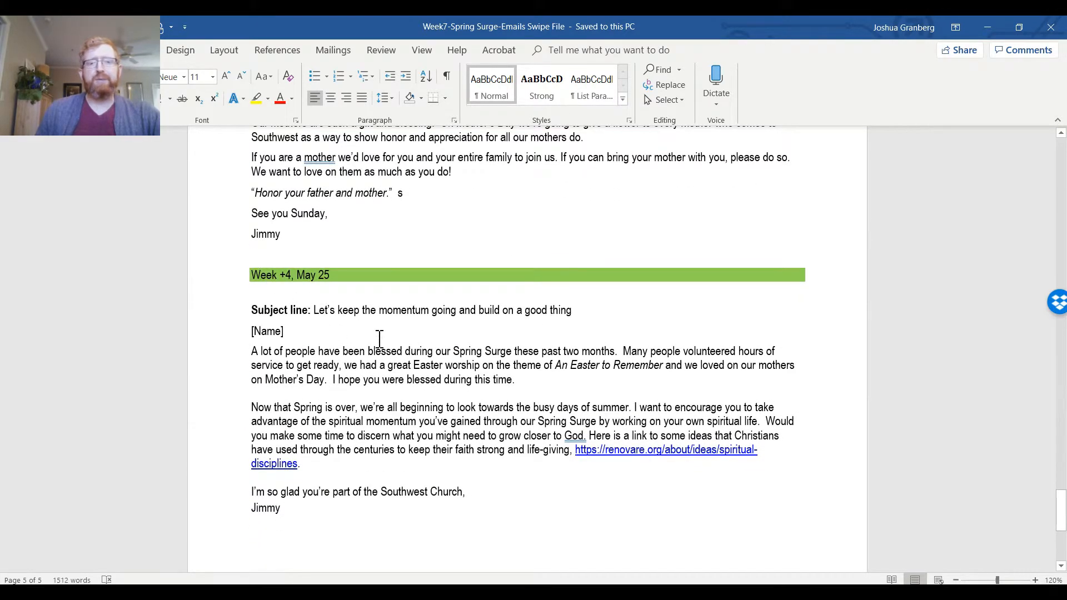
Copy the heading "Week 5, March 21, 2019" from the swipe file and switch back to the Mailchimp email setup
scroll(379, 339, up, 20)
scroll(484, 404, up, 20)
scroll(452, 412, up, 15)
scroll(401, 336, down, 2)
scroll(401, 336, down, 1)
drag(361, 259, 262, 250)
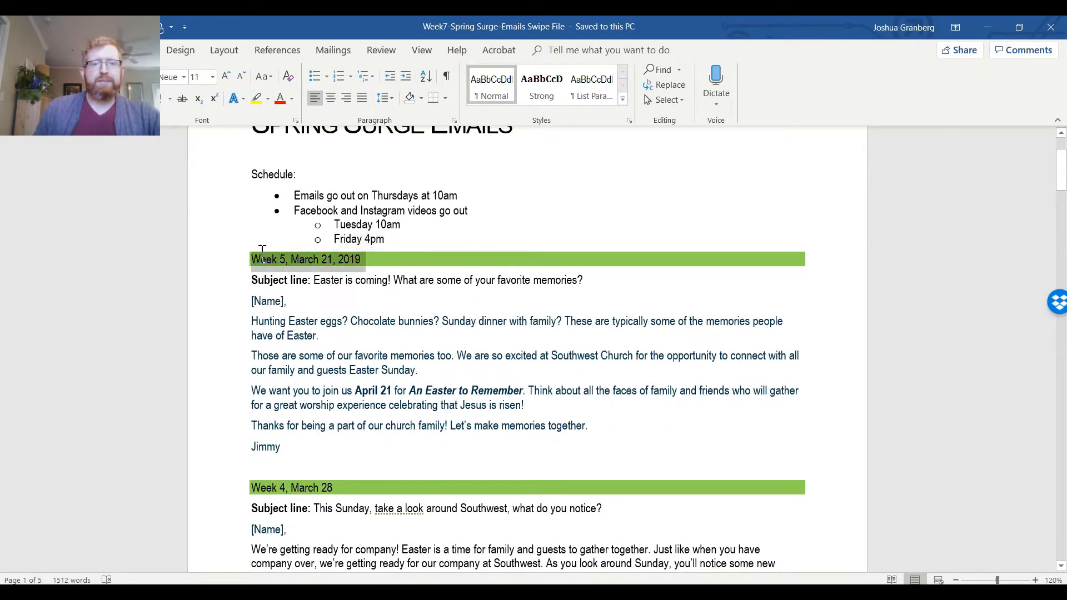
key(ctrl+c)
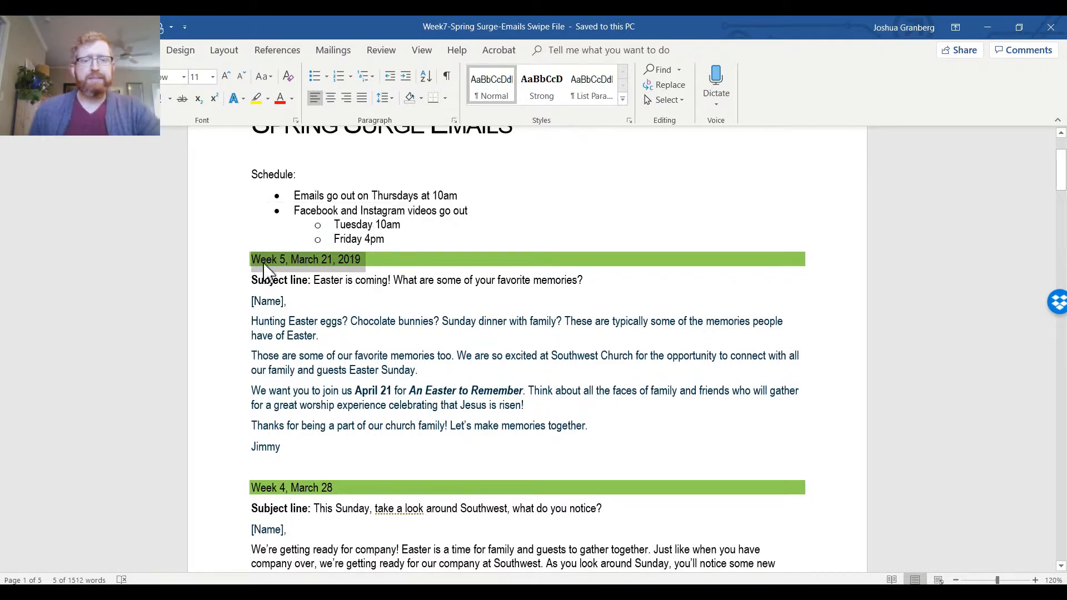
key(alt+Tab)
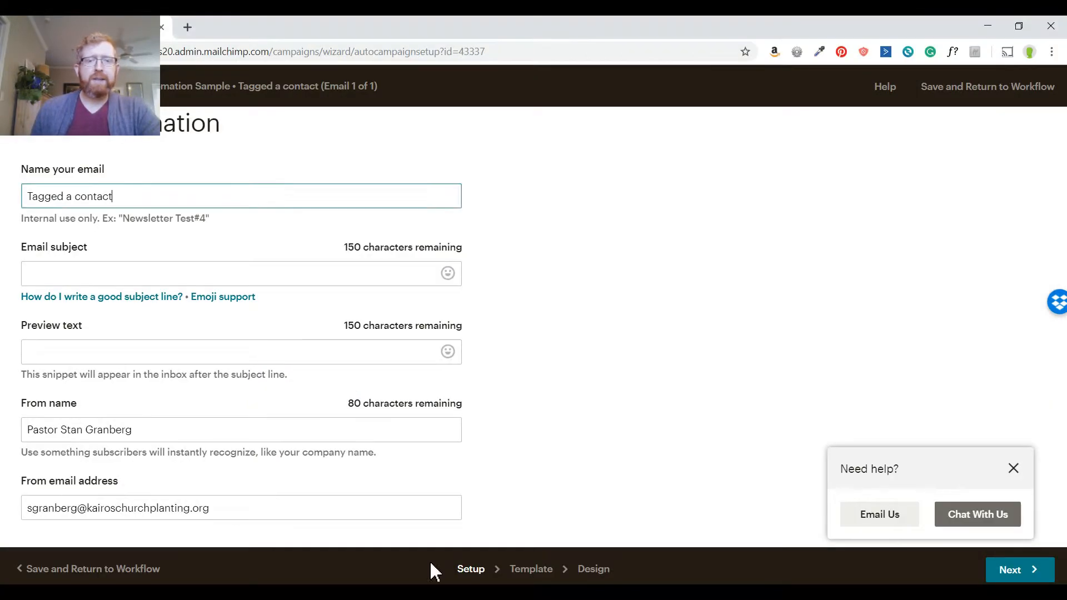
Replace the email's internal name with the copied heading "Week 5, March 21, 2019"
click(152, 201)
drag(120, 193, 23, 192)
key(ctrl+v)
Copy the Week 5 subject line "Easter is coming! What are some of your favorite memories?" from the Word swipe file into the email subject
click(100, 276)
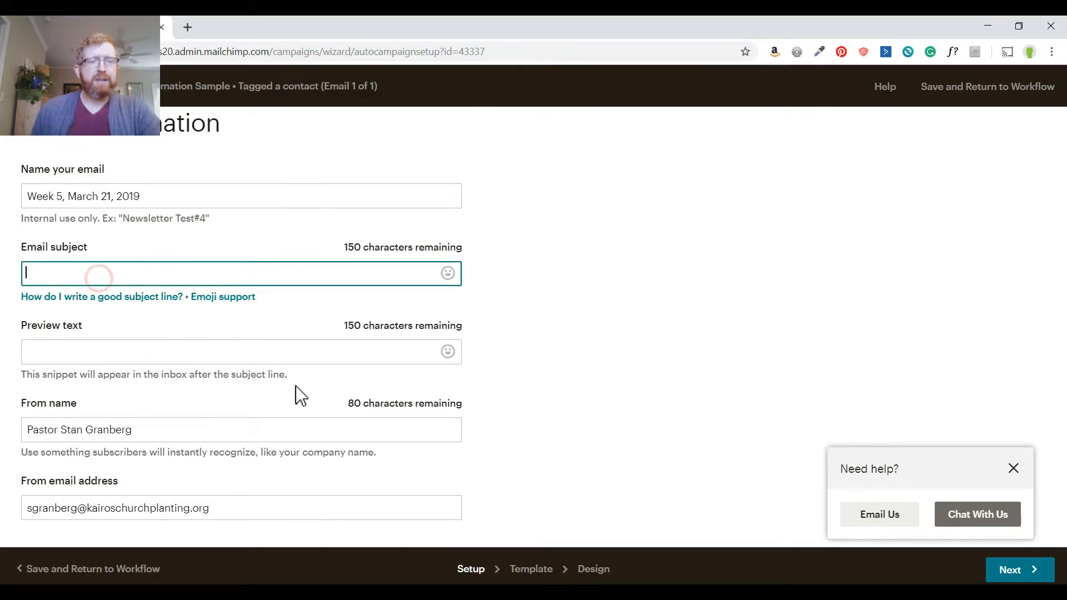
key(alt+Tab)
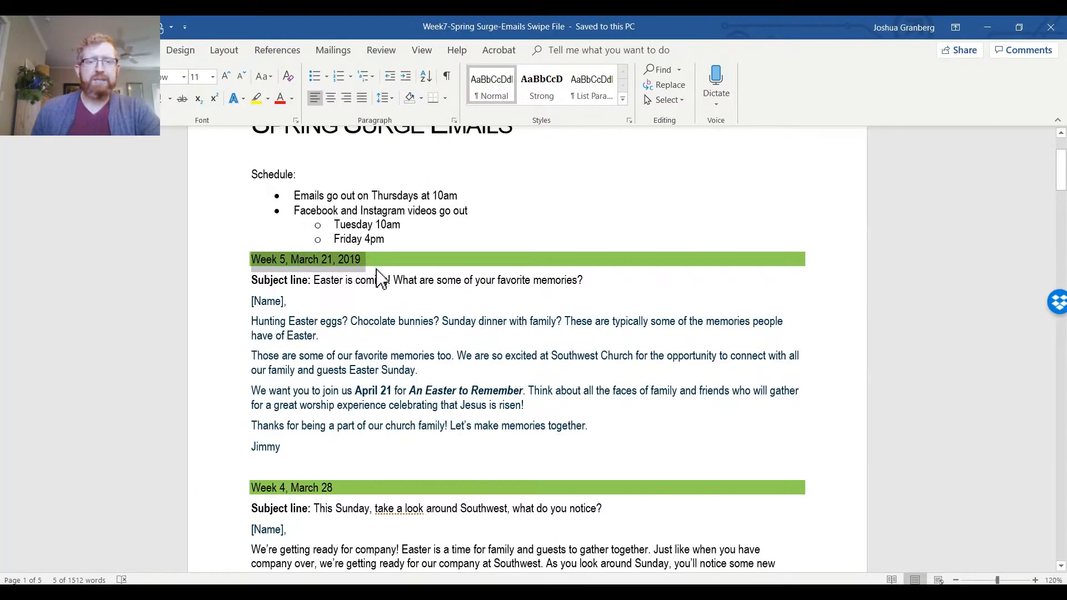
click(374, 265)
drag(316, 283, 564, 294)
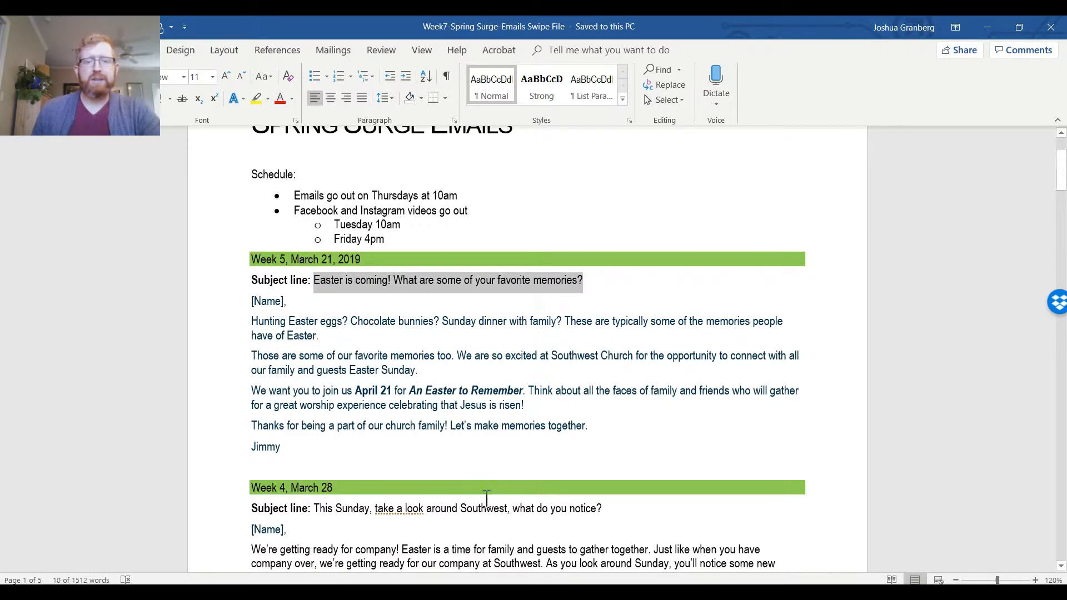
key(alt+Tab)
click(184, 272)
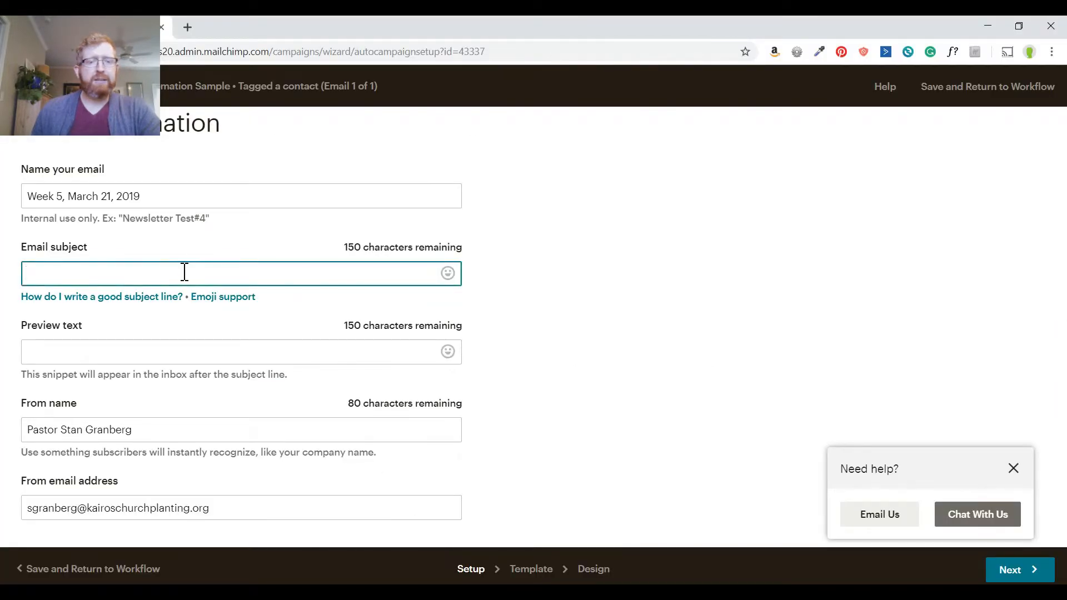
key(ctrl+v)
Copy the Week 5 opening paragraph beginning "Hunting Easter eggs?" from the Word swipe file into the preview text and dismiss the help box
click(106, 354)
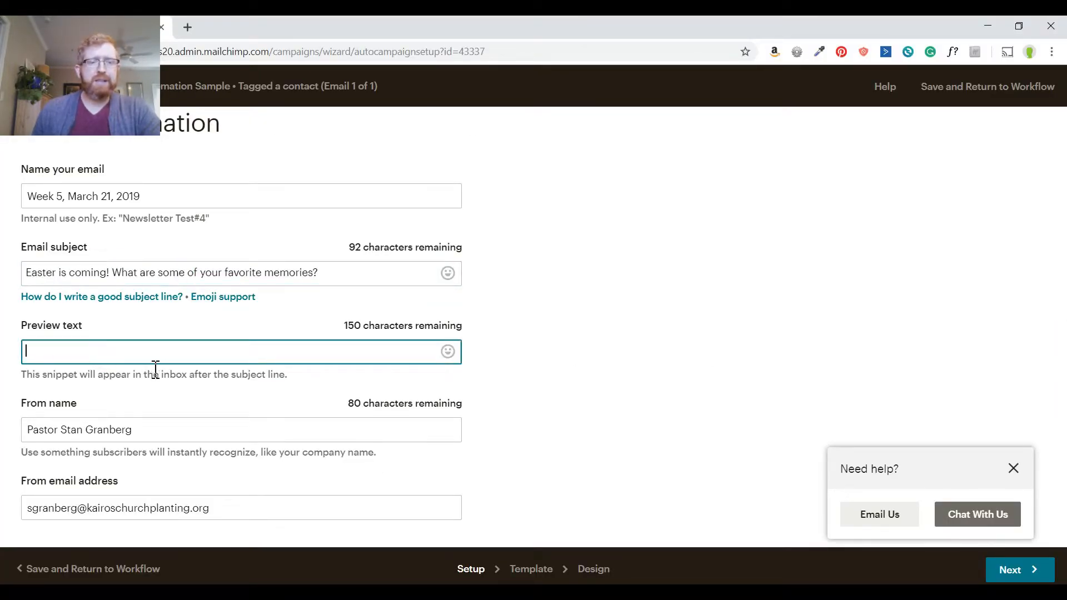
key(alt+Tab)
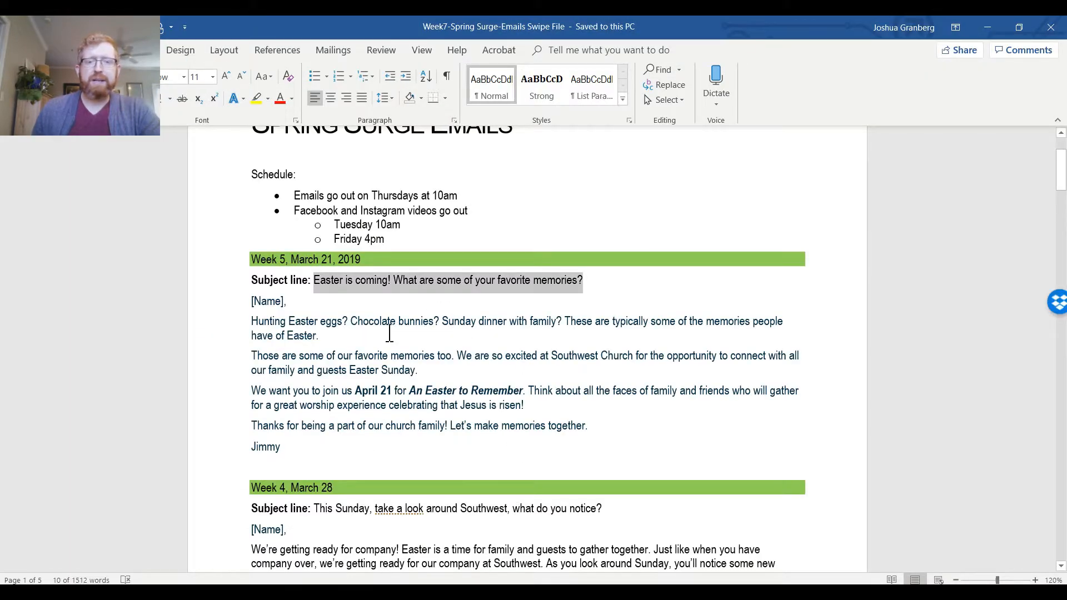
click(326, 334)
drag(326, 334, 262, 323)
key(ctrl+c)
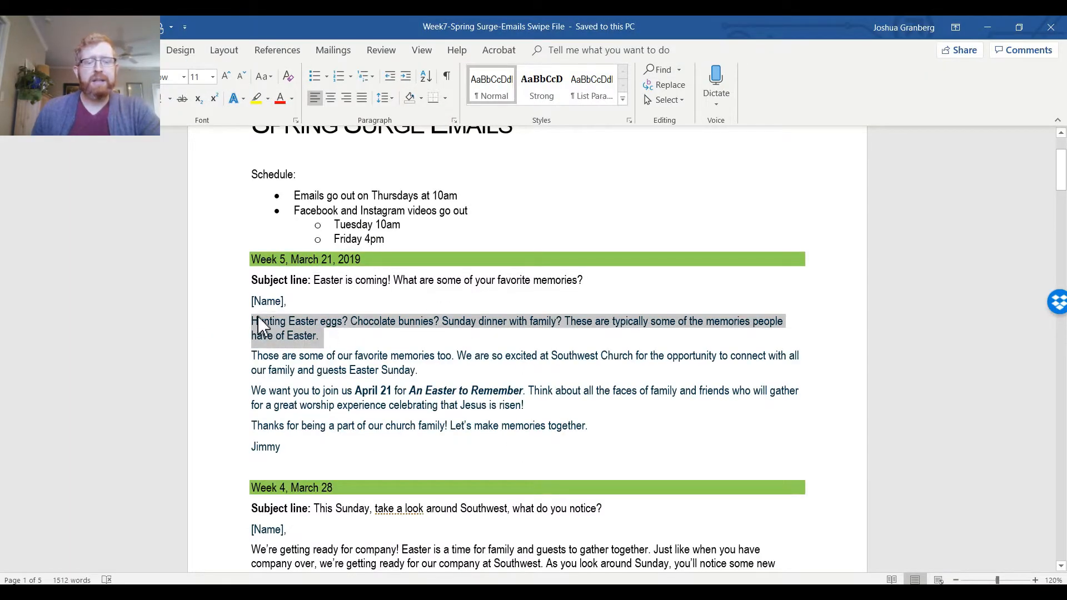
key(alt+Tab)
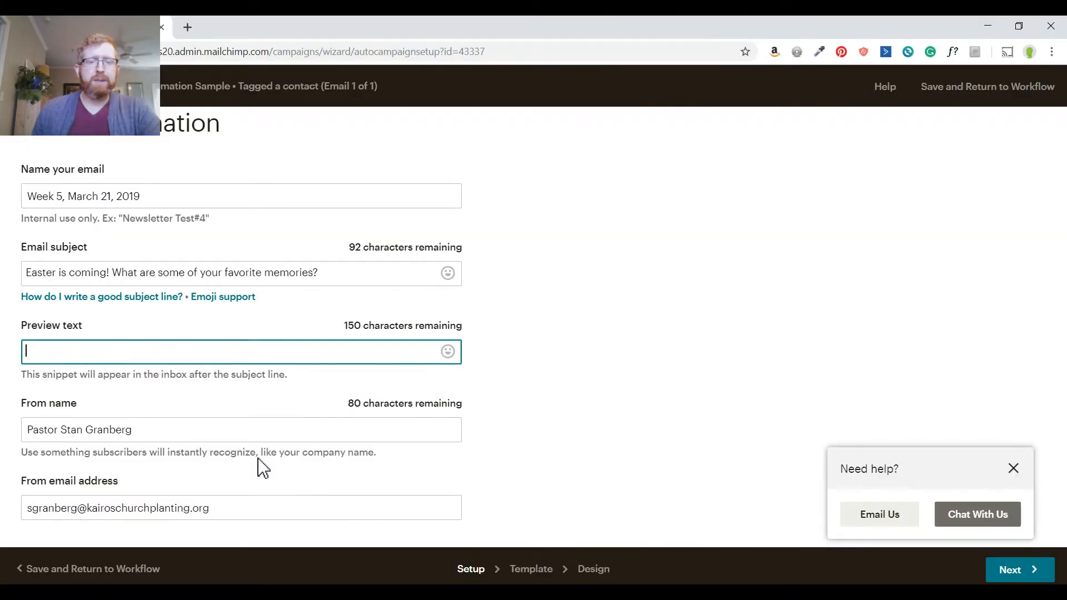
click(97, 354)
key(ctrl+v)
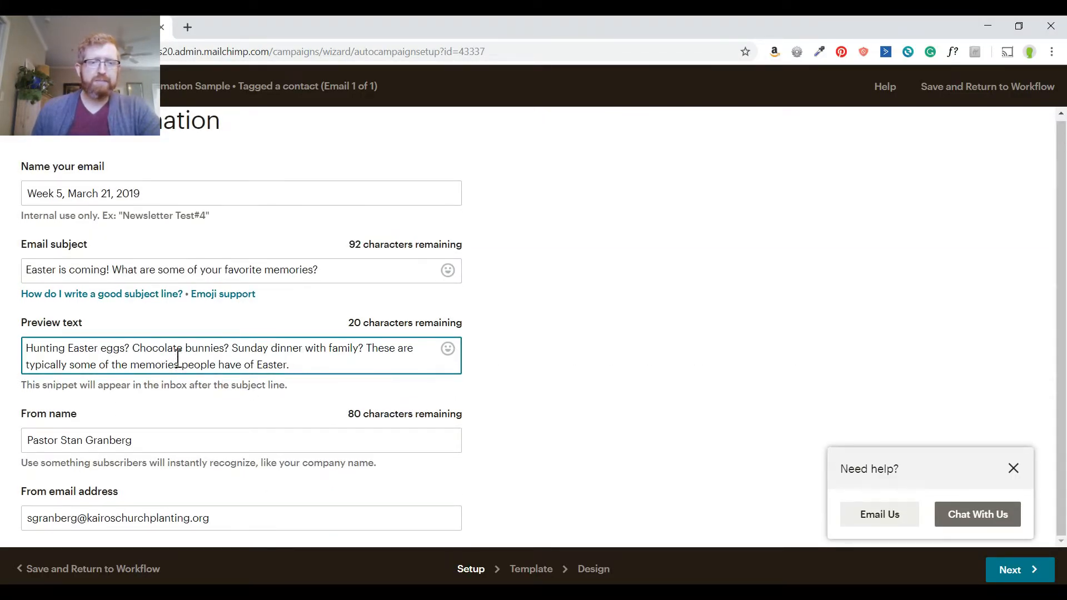
click(288, 409)
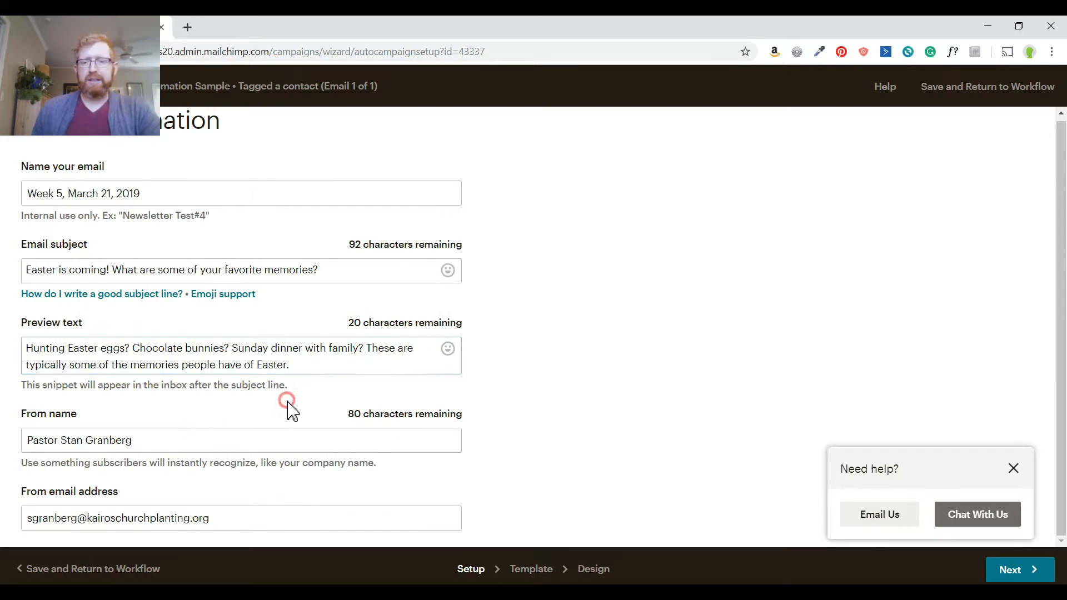
click(1013, 469)
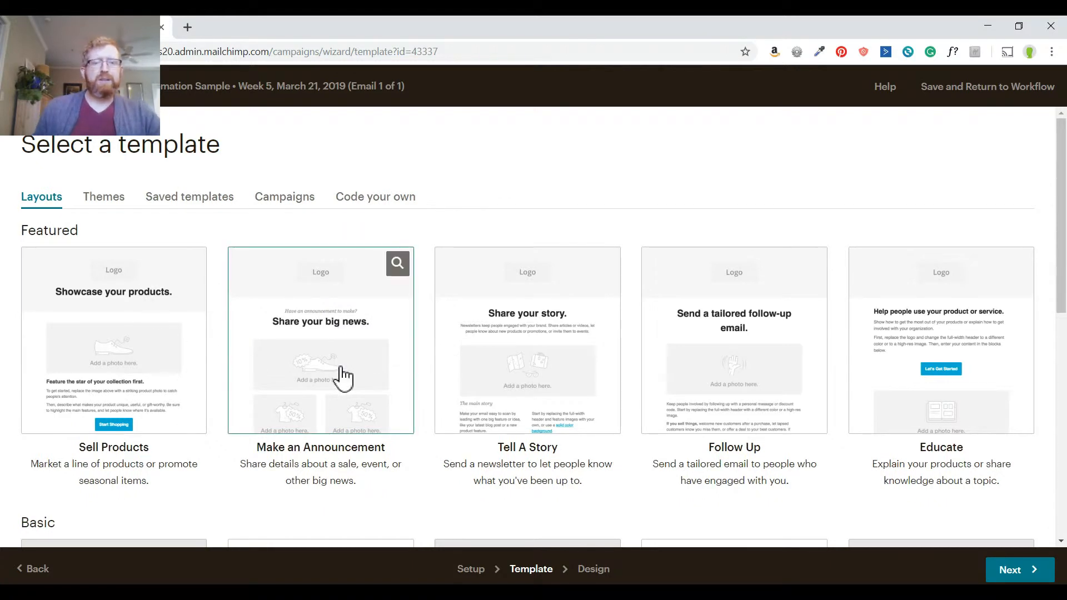
Filter the template themes to Events and choose the light grey Event theme with the city skyline photo
click(106, 200)
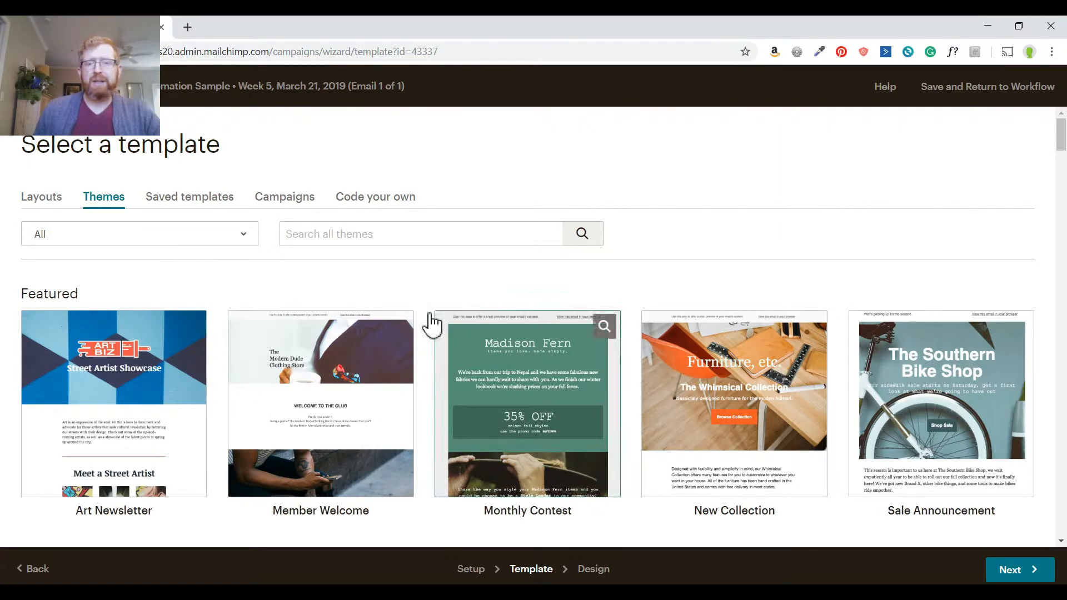
click(238, 236)
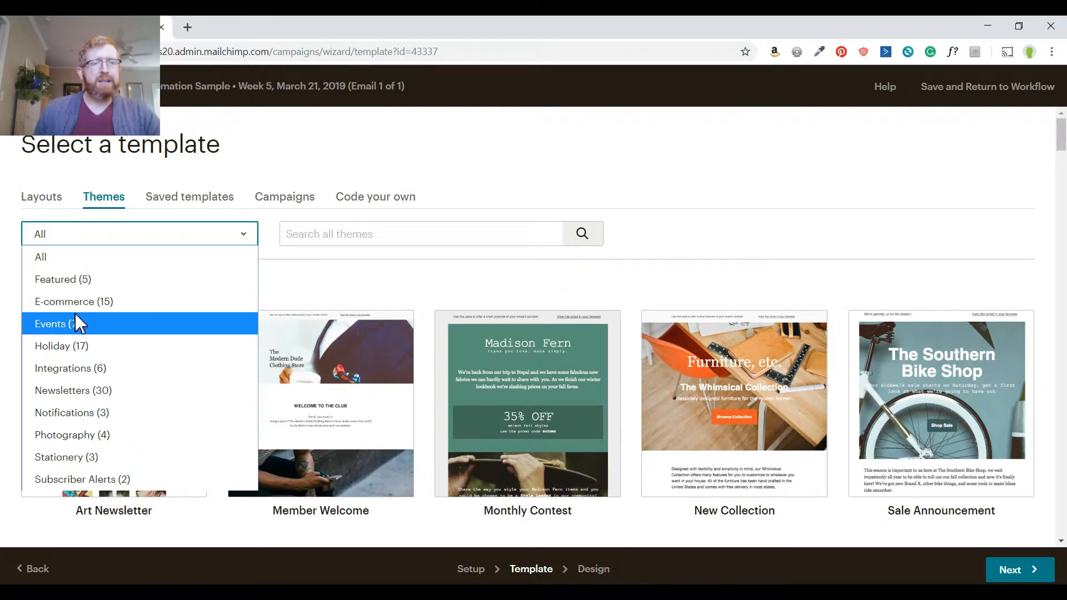
click(53, 327)
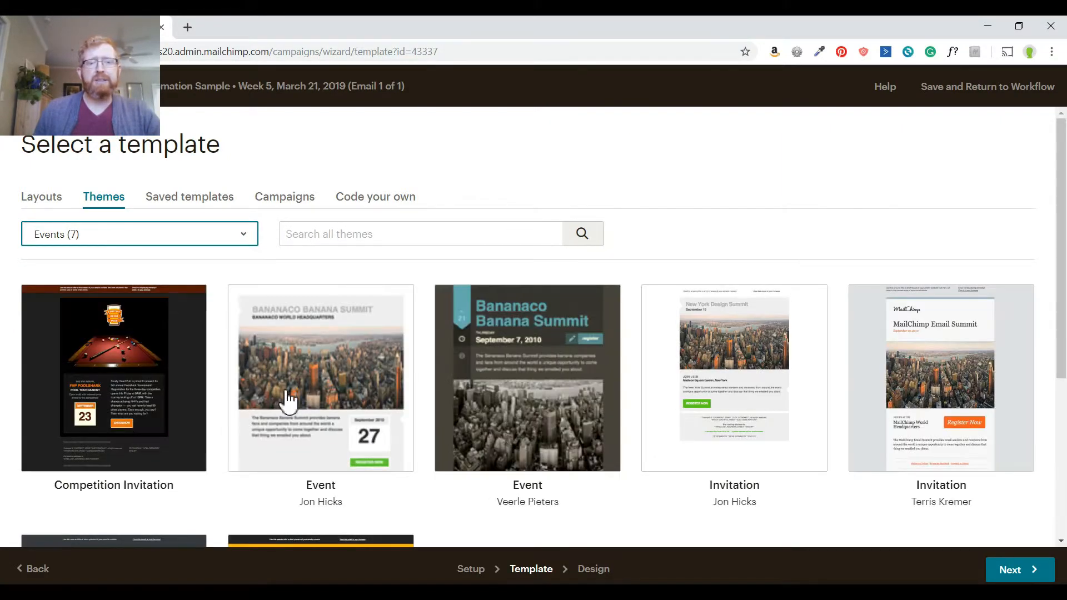
scroll(643, 399, down, 3)
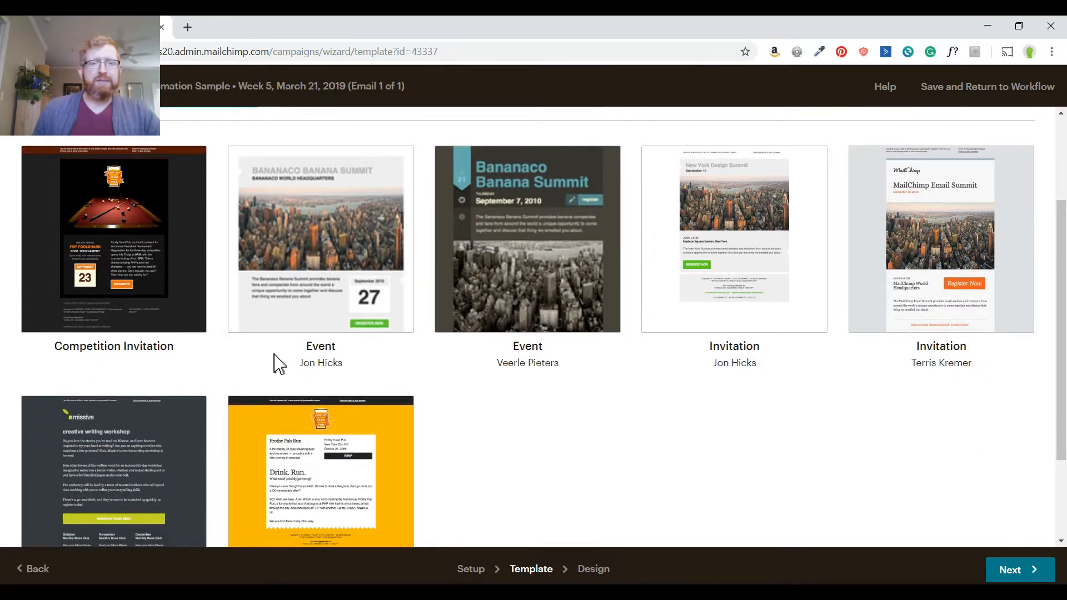
click(314, 257)
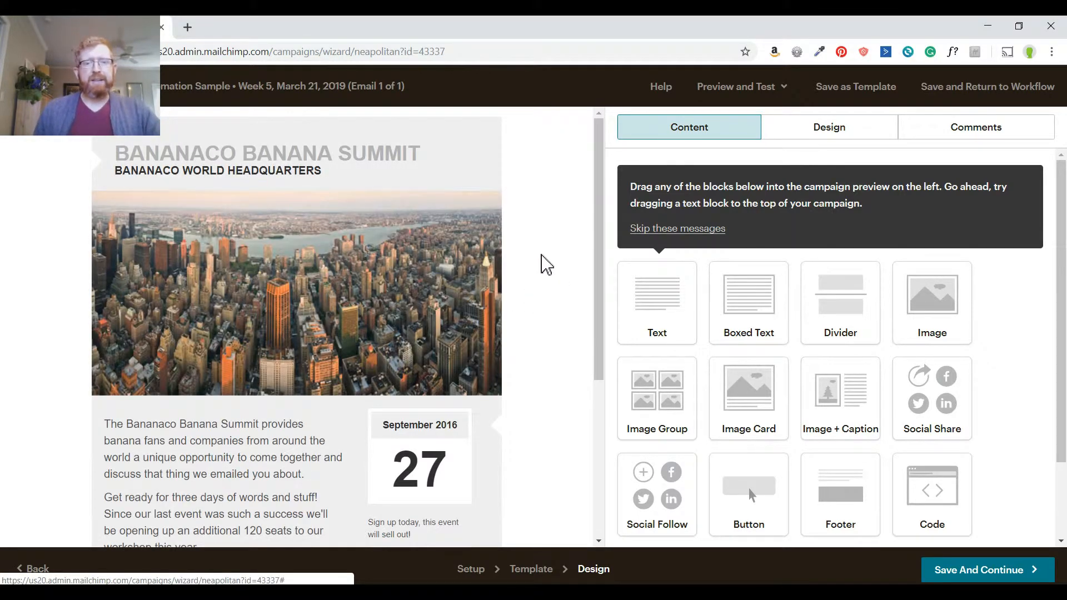
Replace the header title "BANANACO BANANA SUMMIT" with "Southwest Church of Christ"
scroll(540, 259, down, 4)
scroll(538, 259, up, 4)
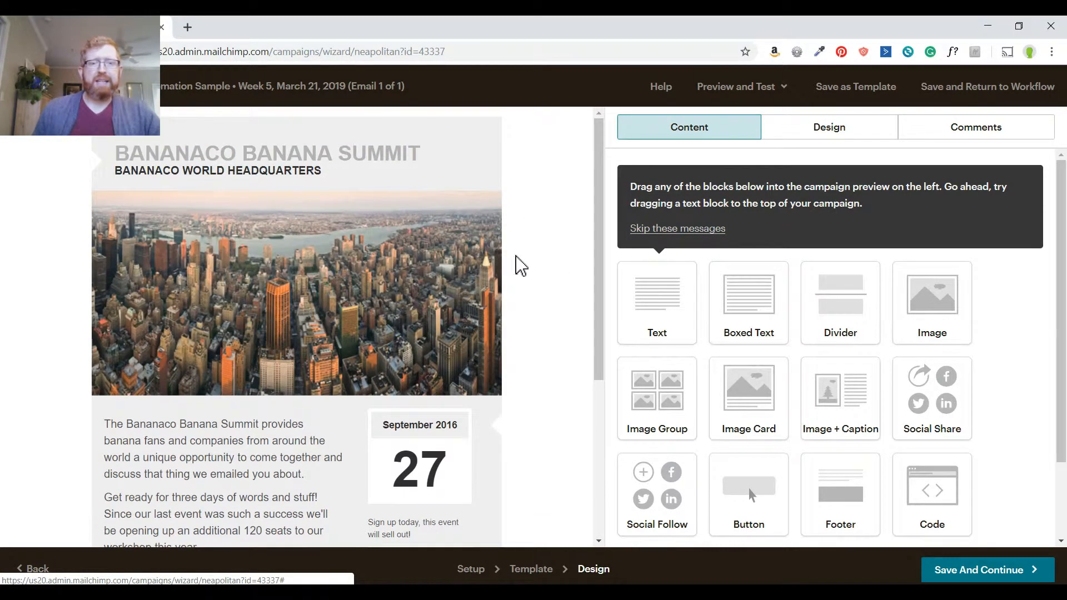
click(329, 176)
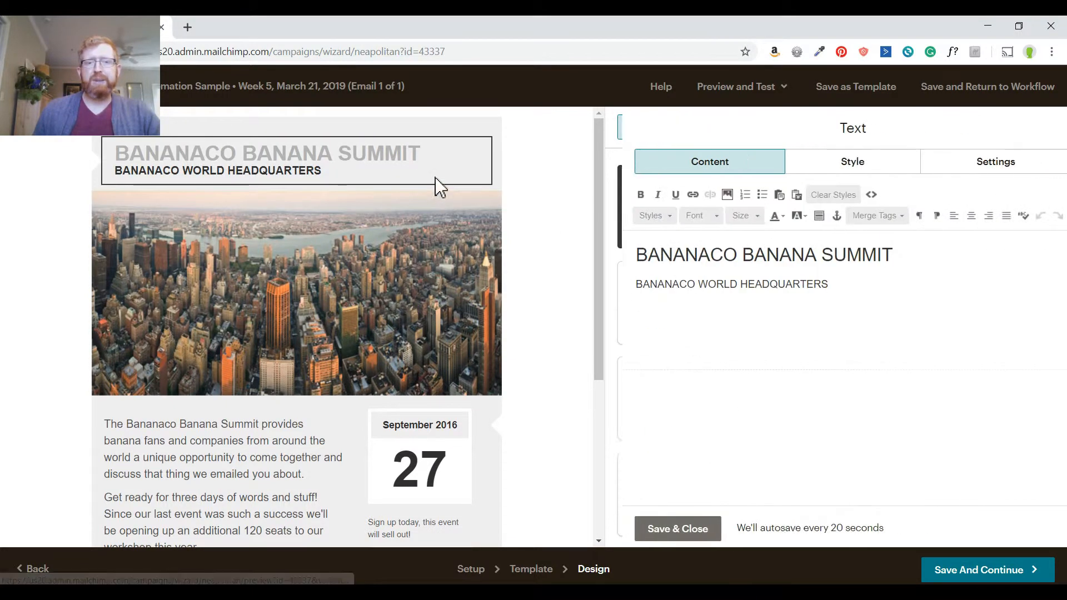
drag(878, 255, 608, 254)
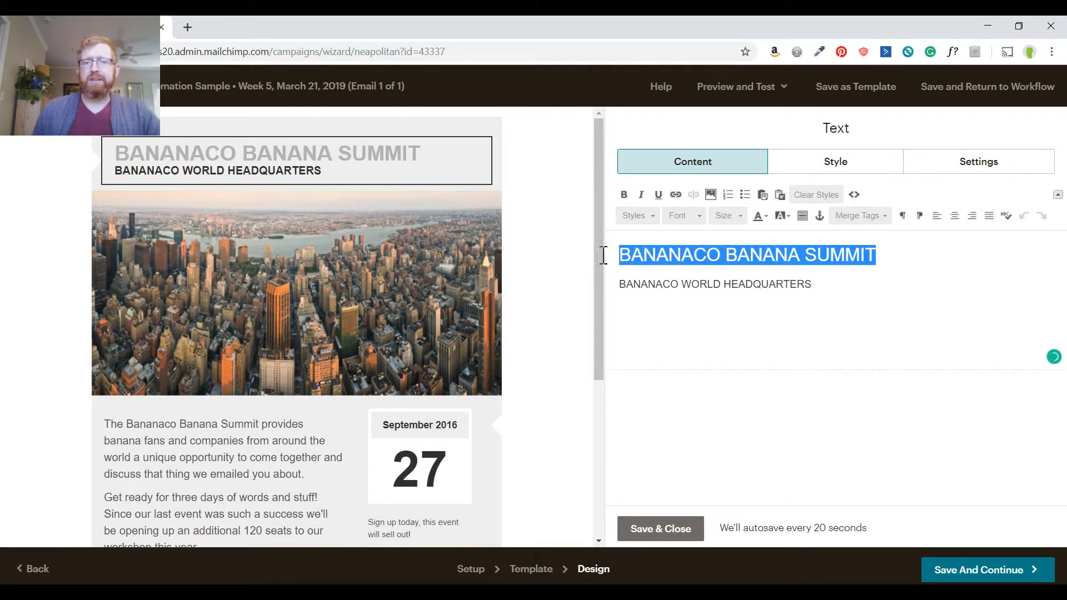
text(Sout)
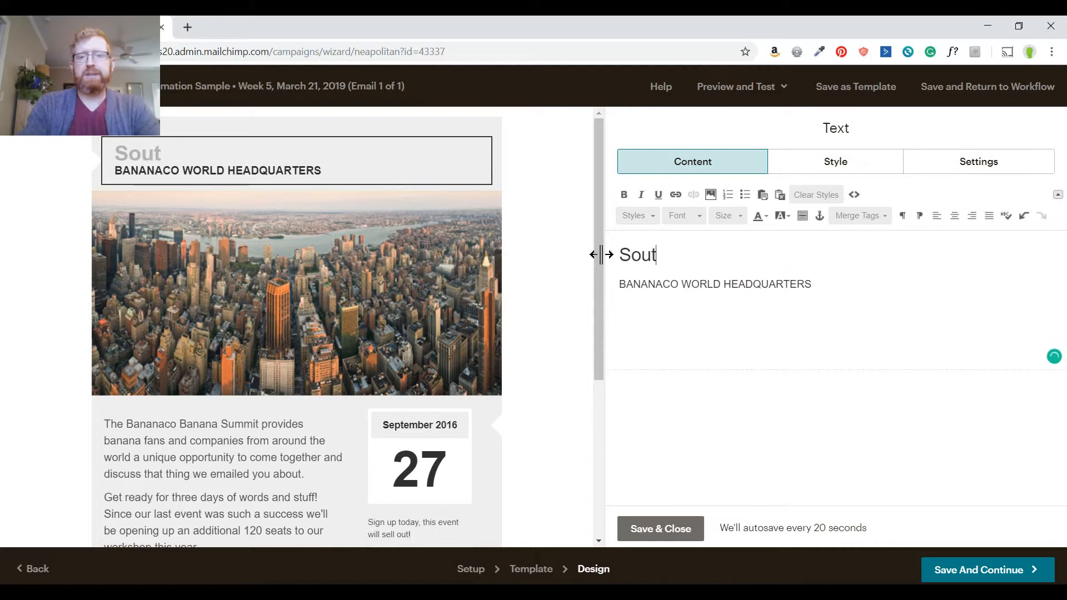
text(hwest Church of Christ)
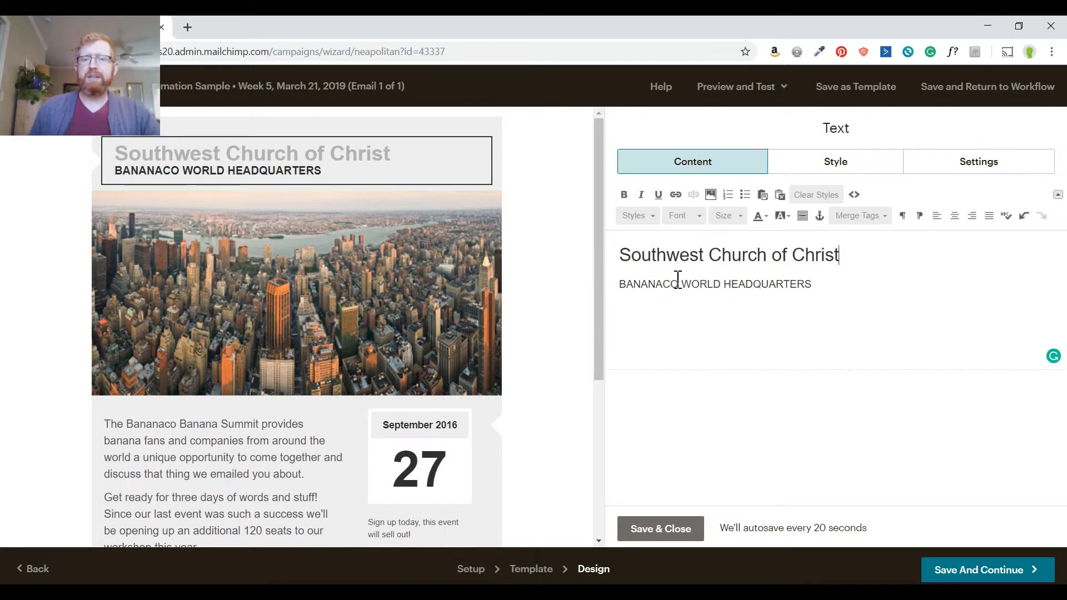
Replace the header subtitle with "An Easter to Remember" and save the text block
triple_click(778, 288)
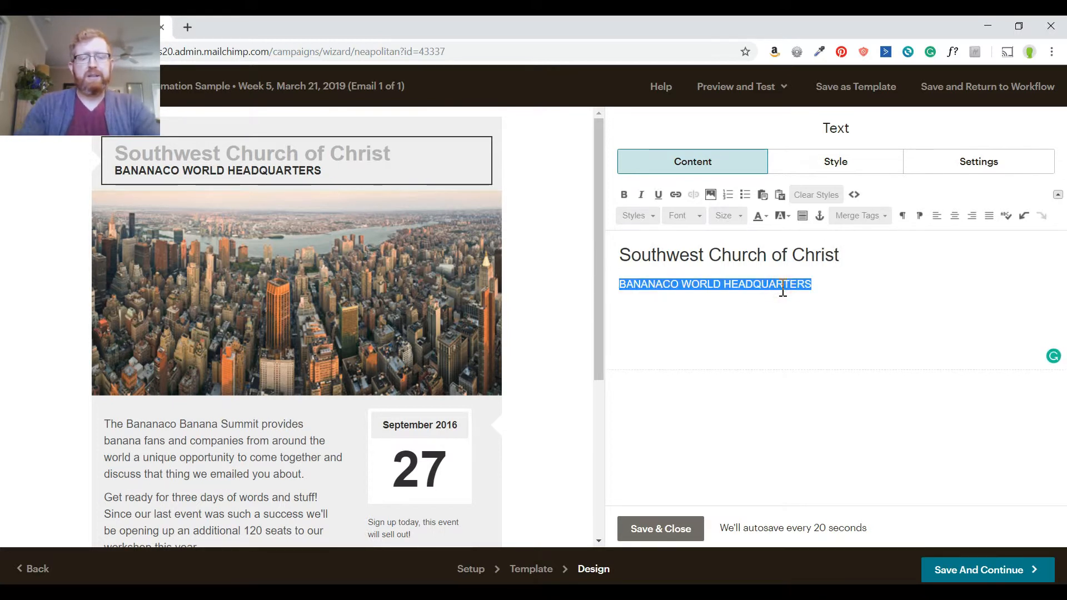
text(An Easter to )
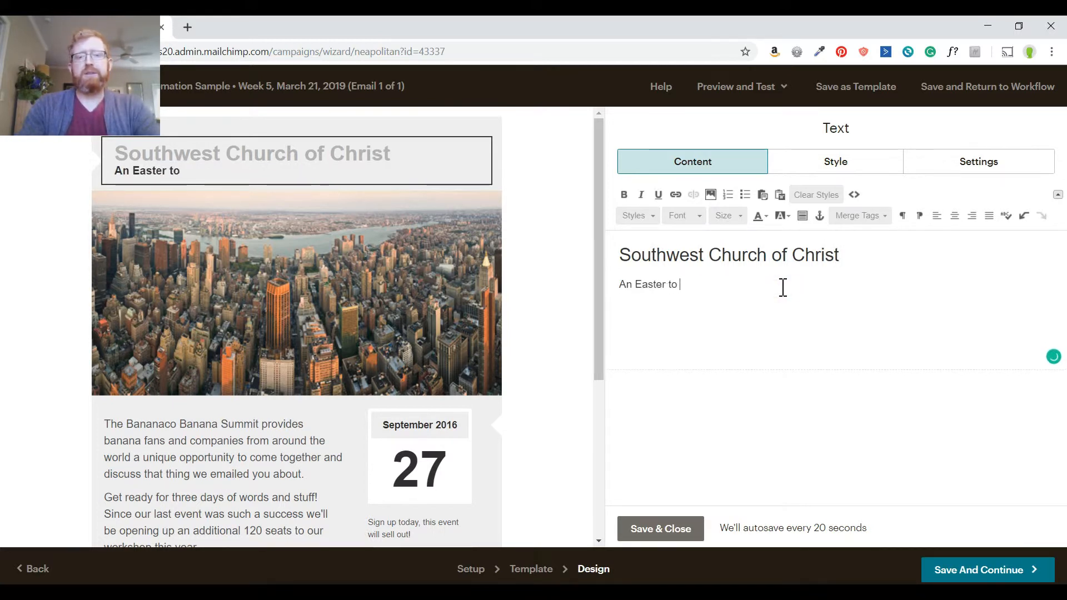
text(Remember)
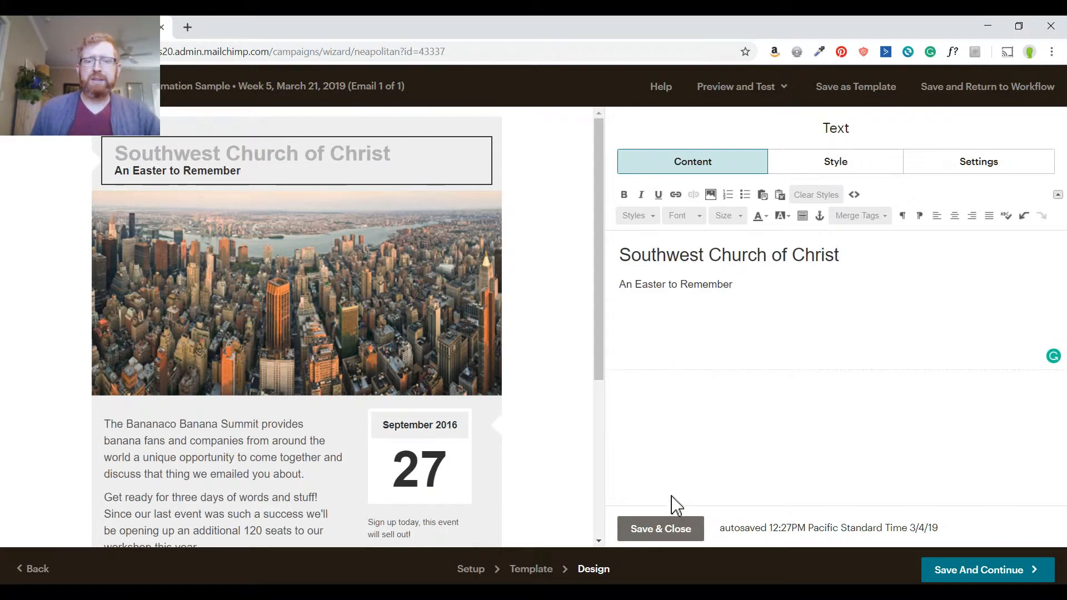
click(660, 529)
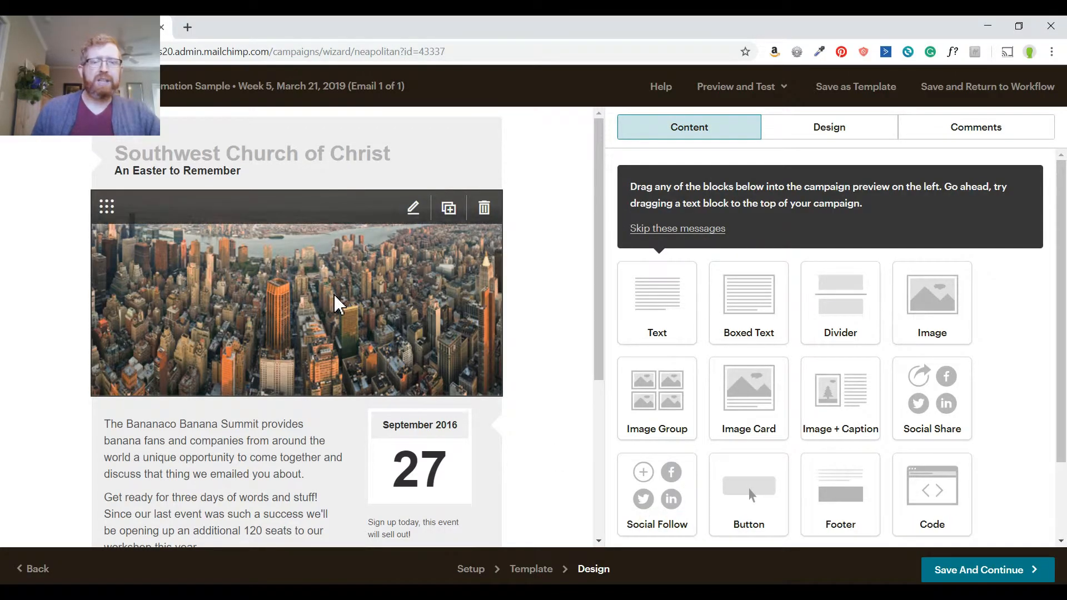
Change the month and year above the calendar day beside the body text to "April 2019"
scroll(338, 304, down, 3)
click(414, 284)
drag(713, 225, 607, 230)
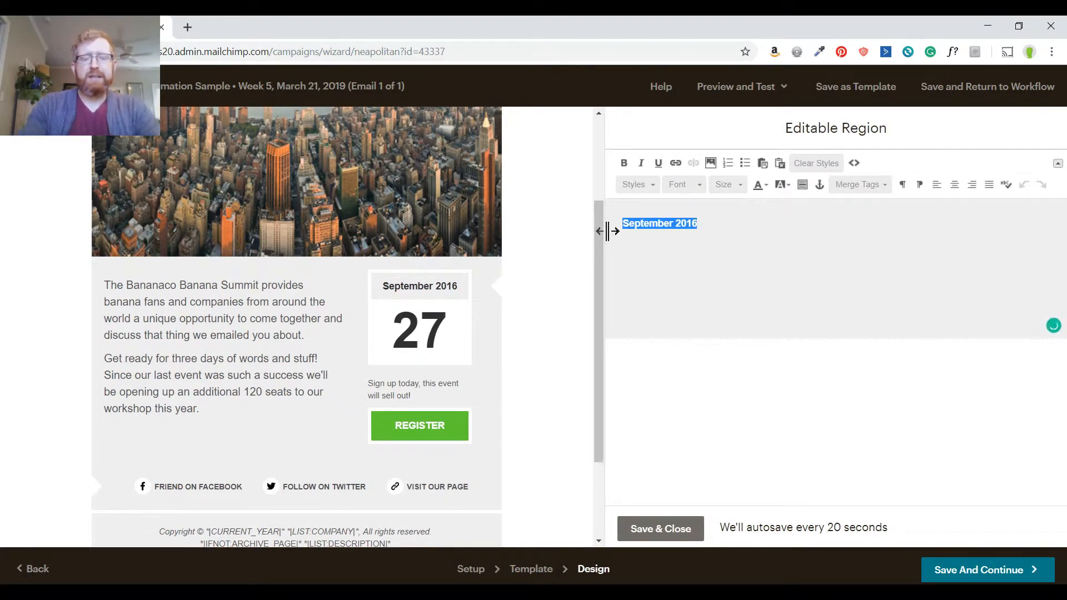
text(April)
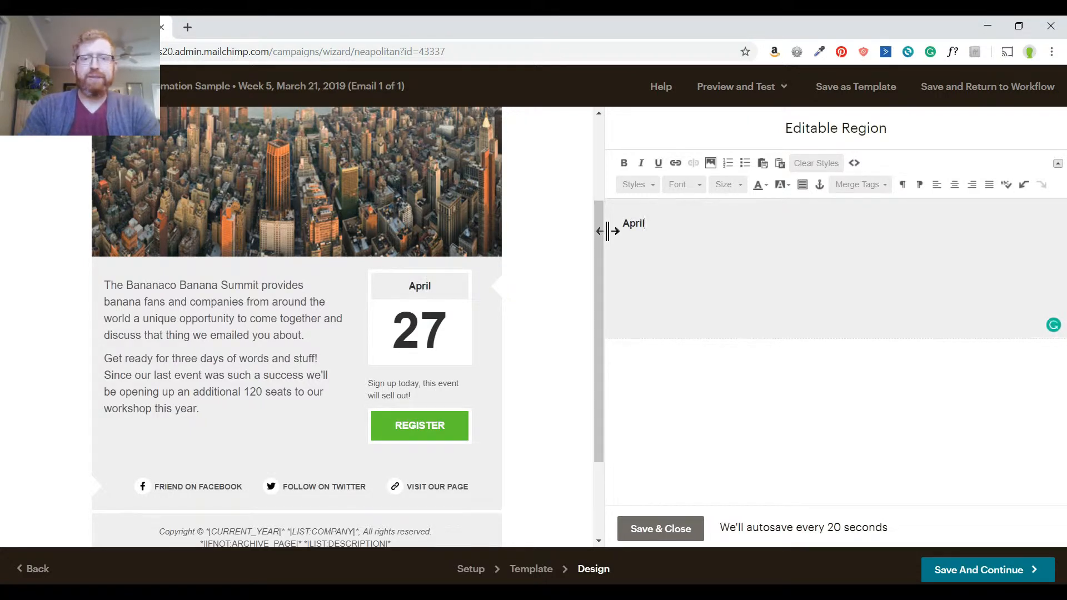
text( 2019)
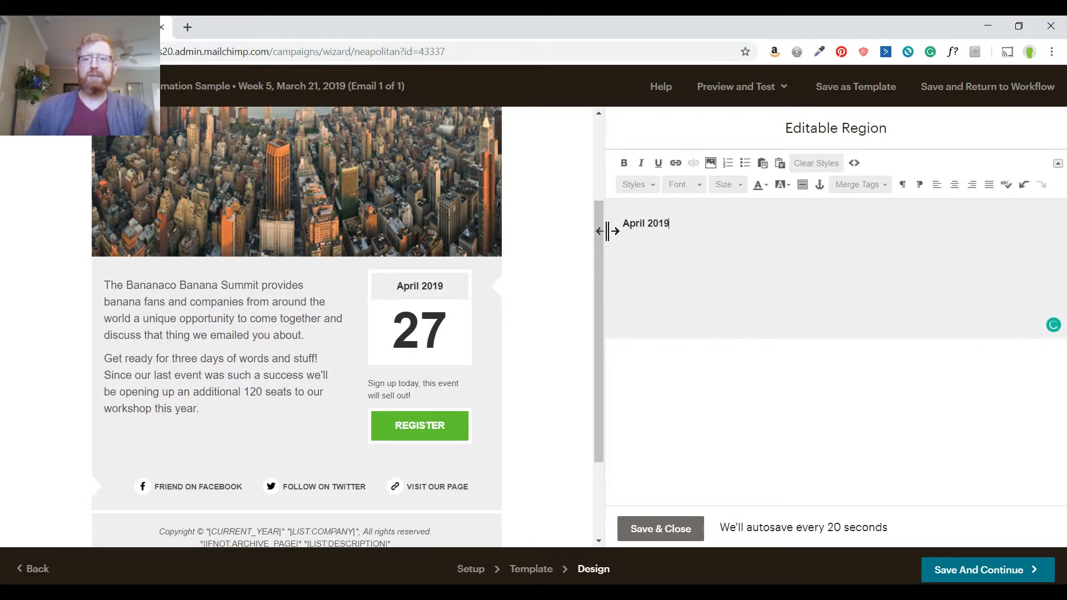
Change the large calendar day number to 21 and save the region
click(436, 329)
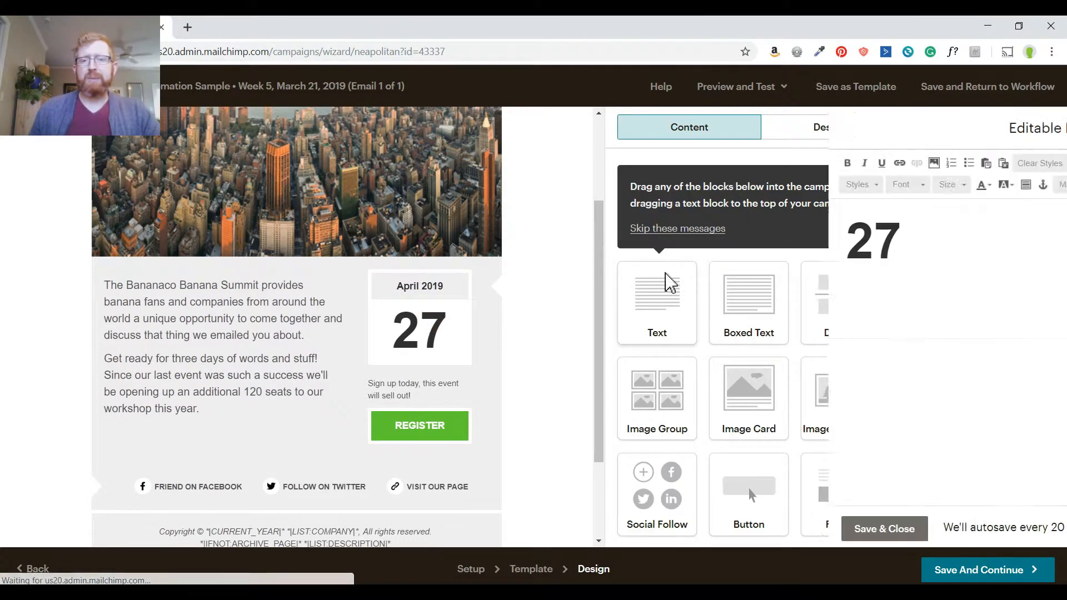
drag(678, 246, 666, 249)
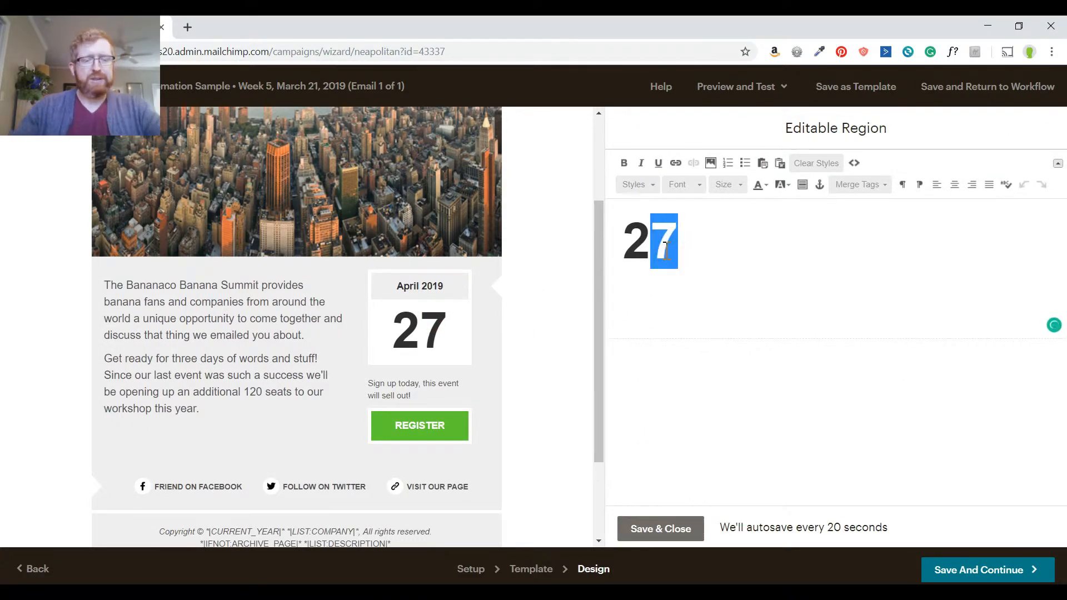
text(2)
key(BackSpace)
text(1)
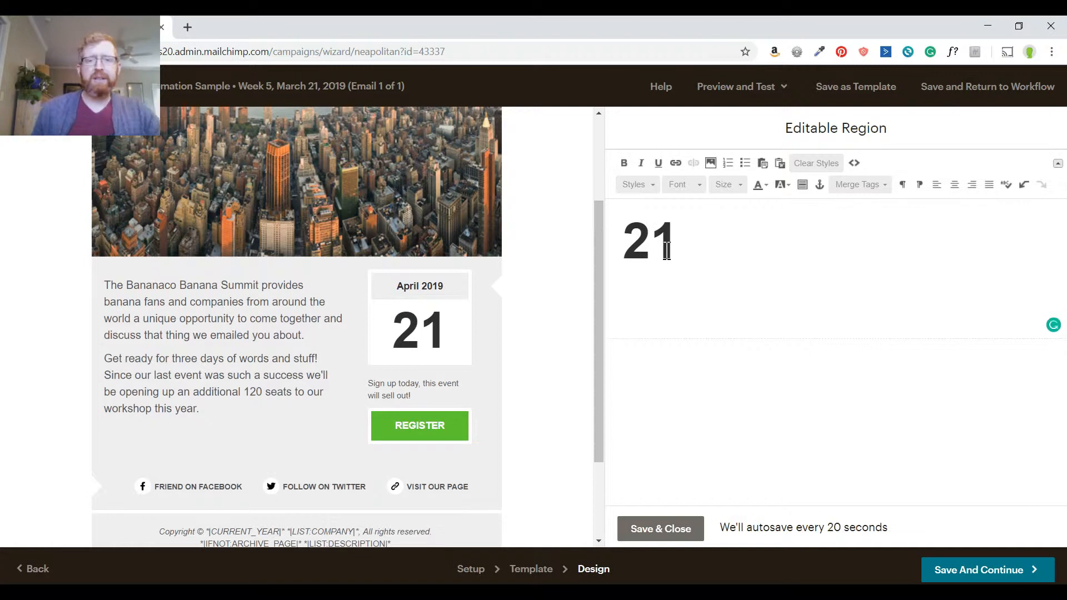
click(660, 528)
mouse_move(406, 448)
click(392, 439)
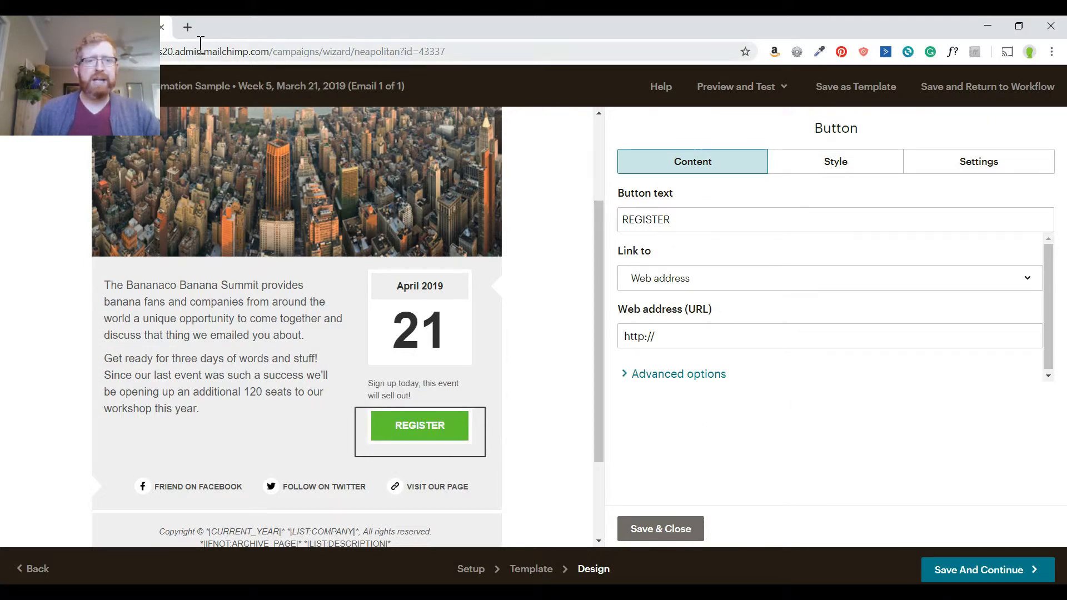
click(691, 336)
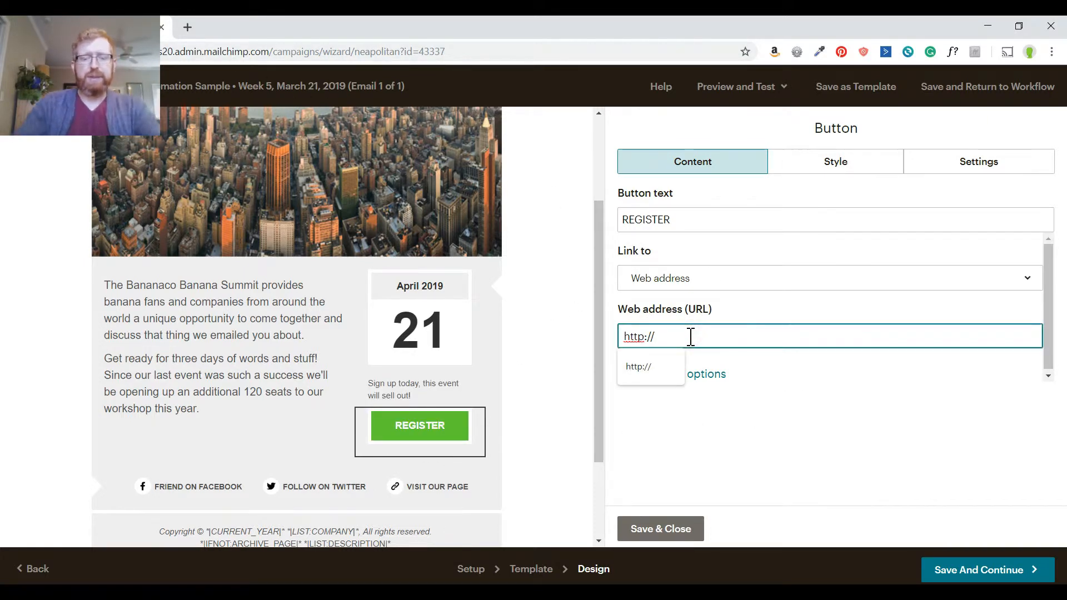
text(kairoscourses.com)
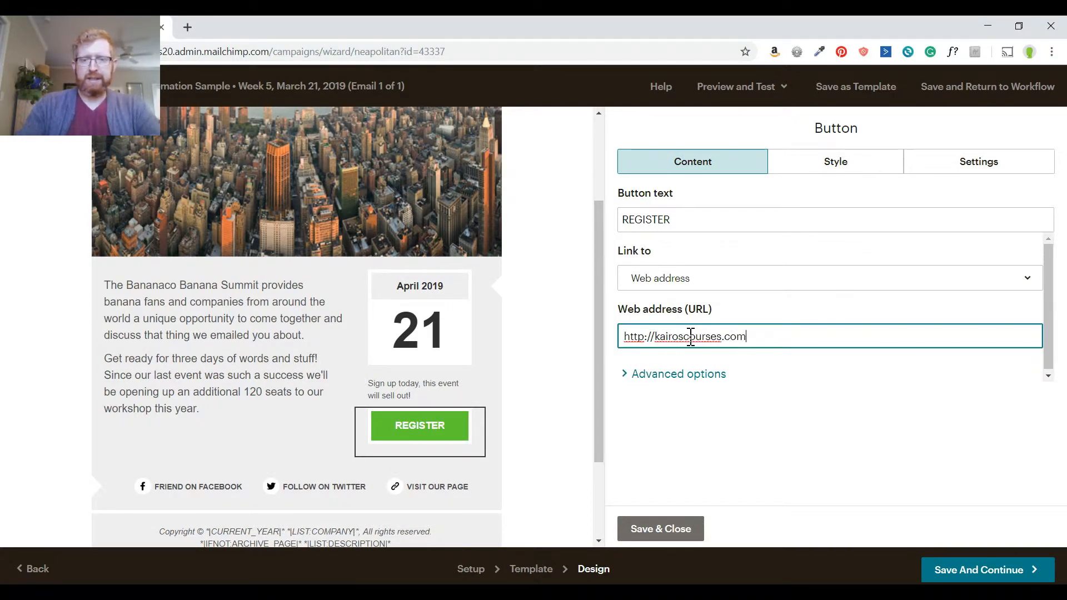
click(676, 373)
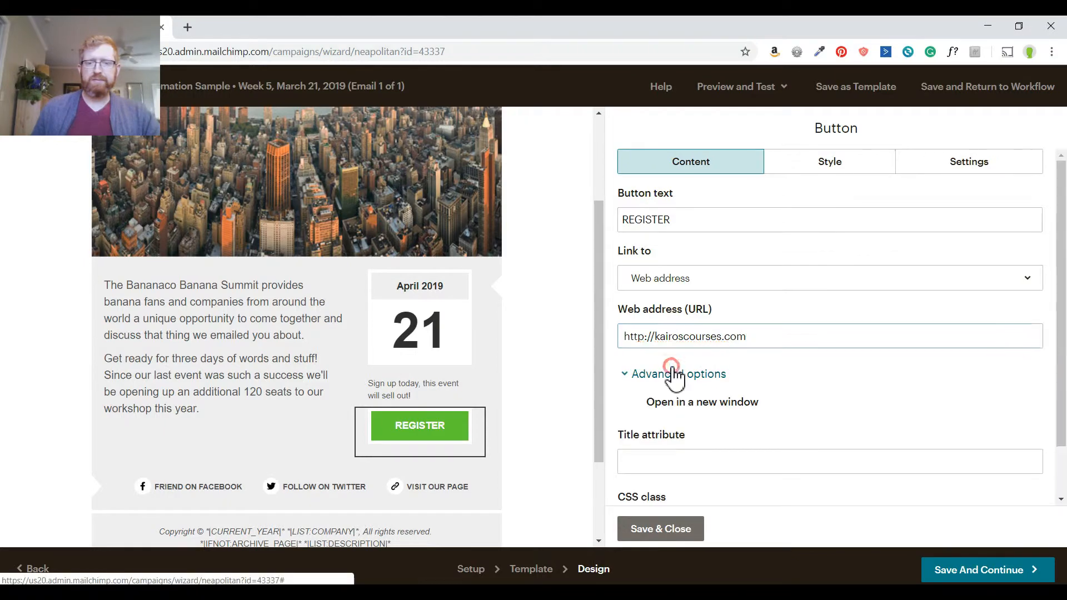
click(626, 402)
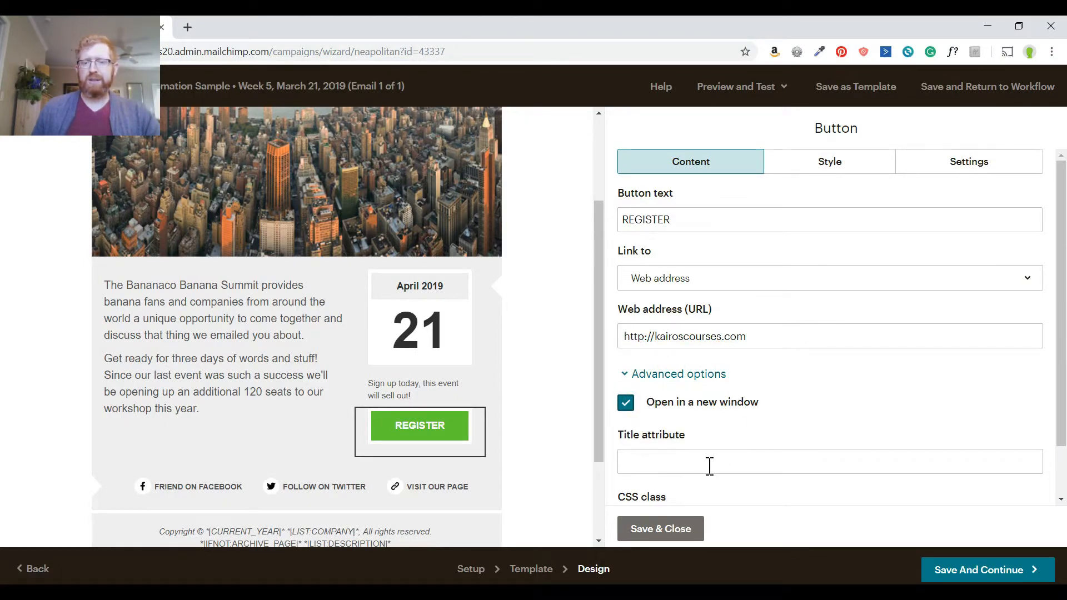
click(660, 529)
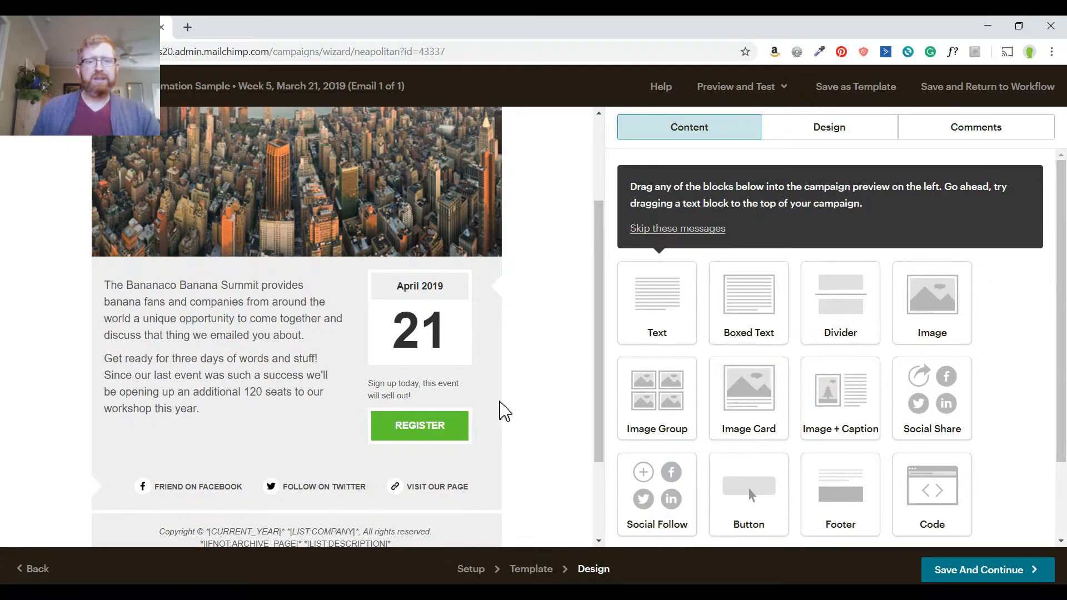
Open the social follow block below the body text to view its Facebook and Twitter link settings
mouse_move(470, 433)
scroll(434, 439, down, 2)
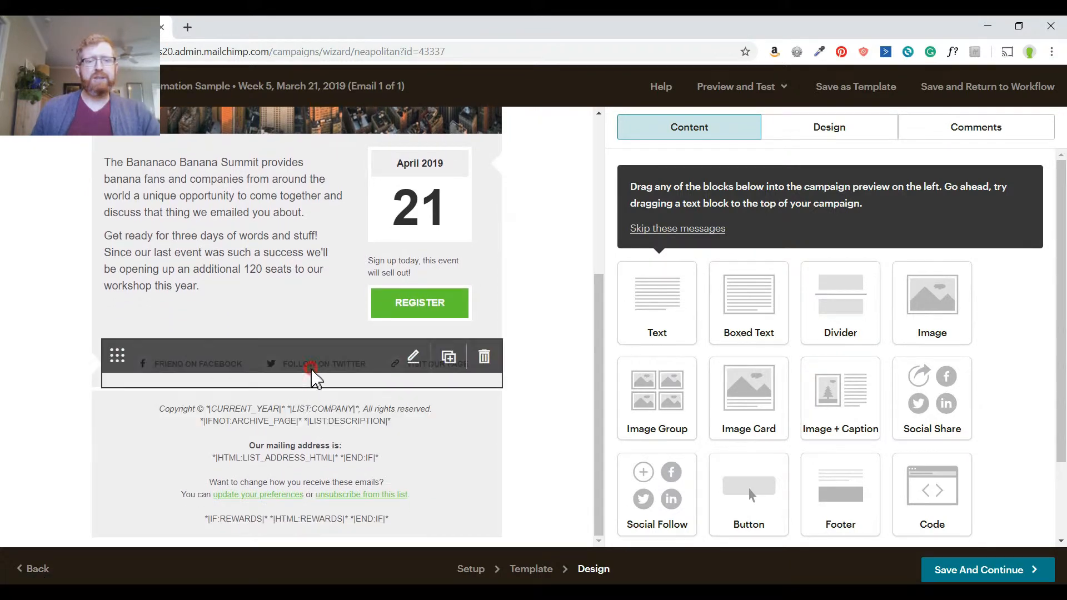
click(208, 369)
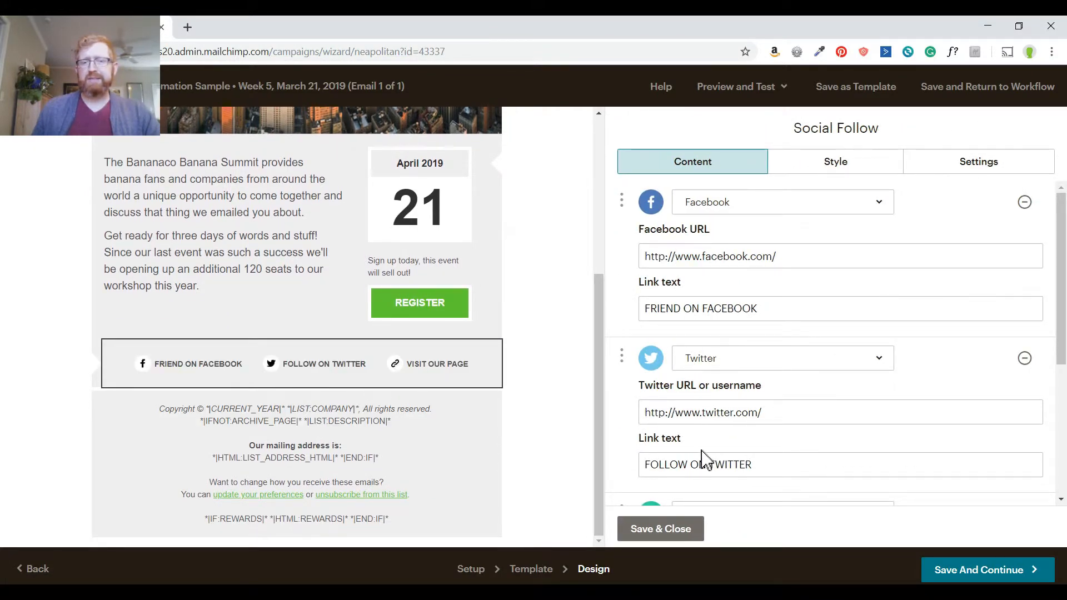
Open the body text block for editing, and copy the Week 5 email from greeting to signature in the Word swipe file
click(211, 239)
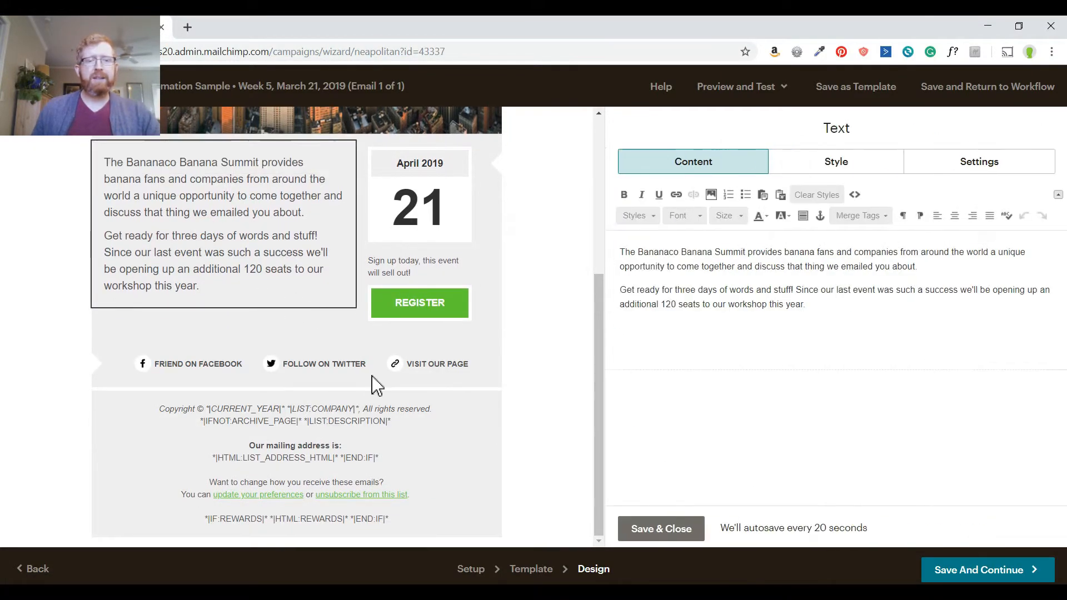
key(alt+Tab)
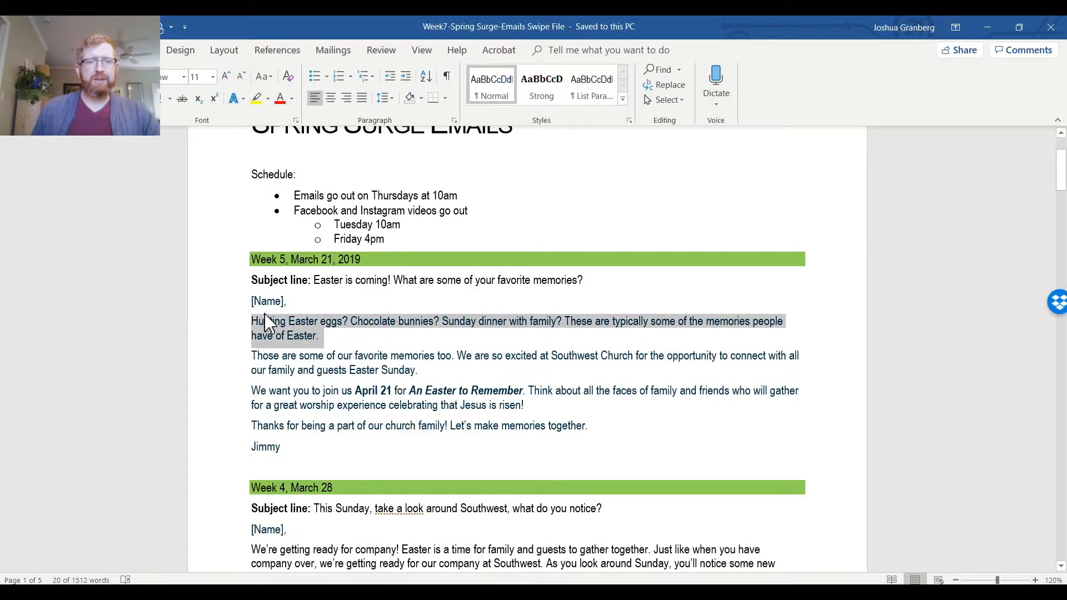
click(267, 305)
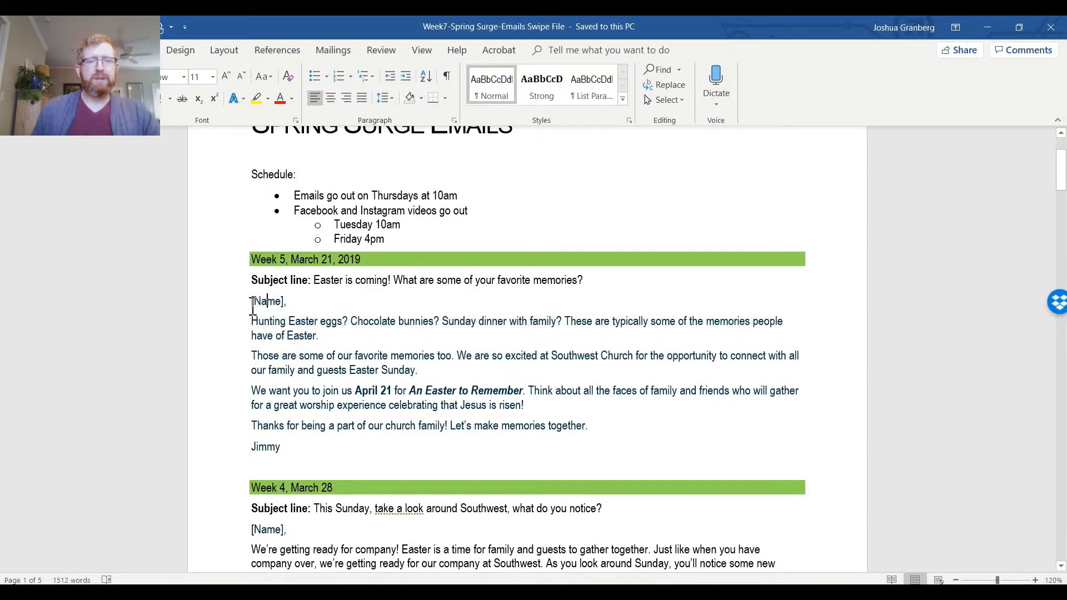
drag(252, 310, 282, 453)
key(ctrl+c)
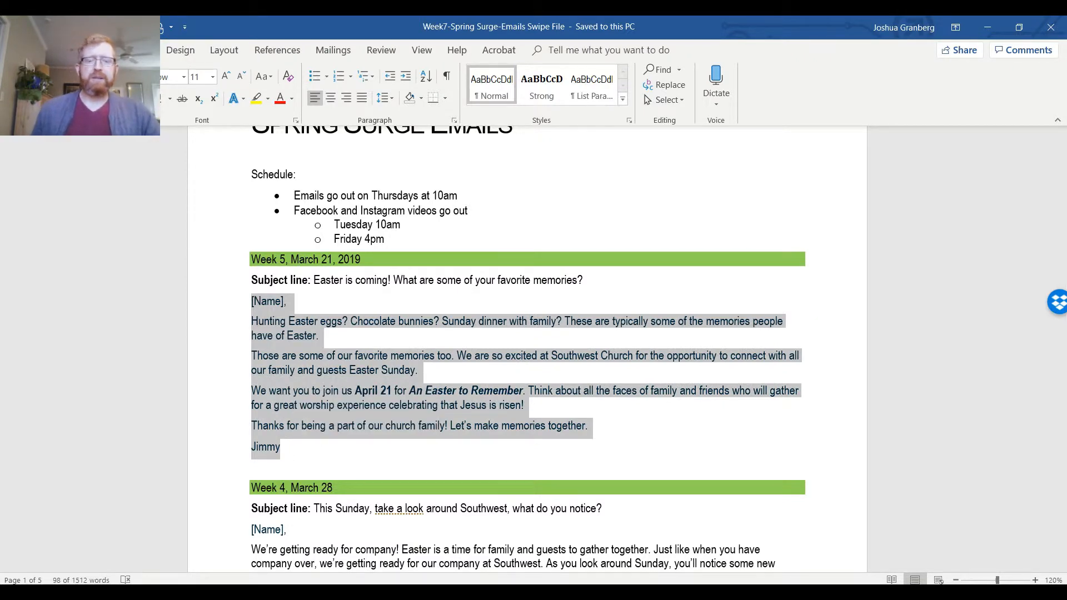
Switch back to Mailchimp and replace all the placeholder body text with the copied Week 5 email
key(alt+Tab)
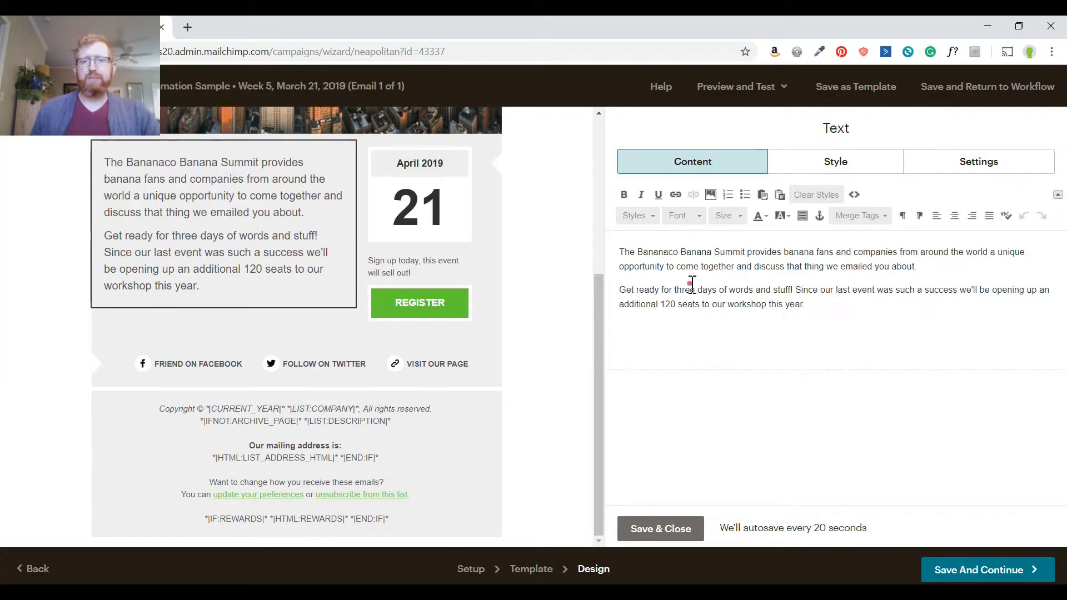
key(ctrl+a)
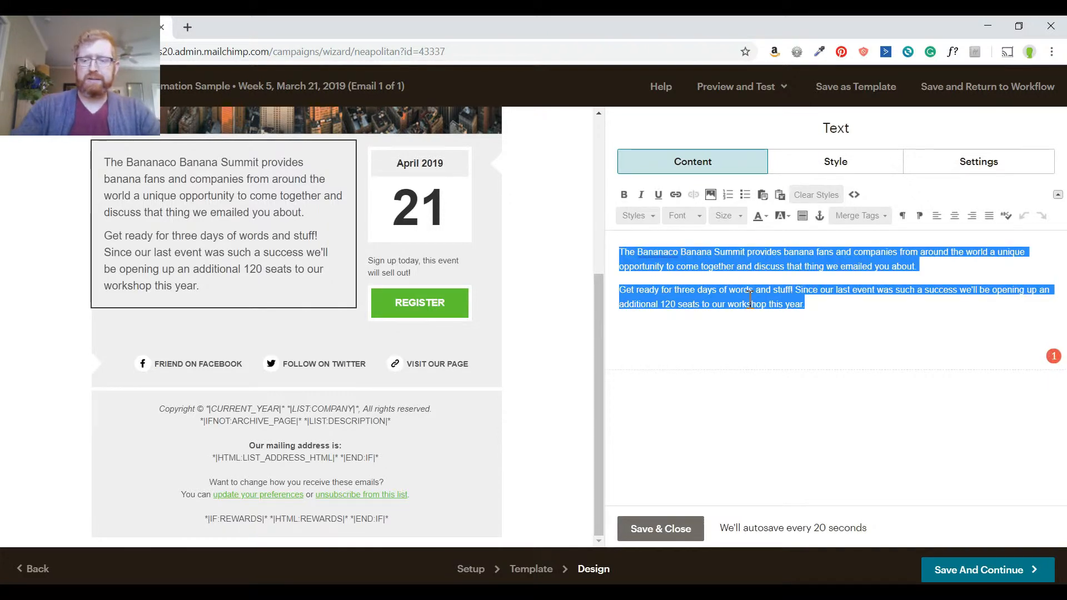
key(BackSpace)
key(ctrl+v)
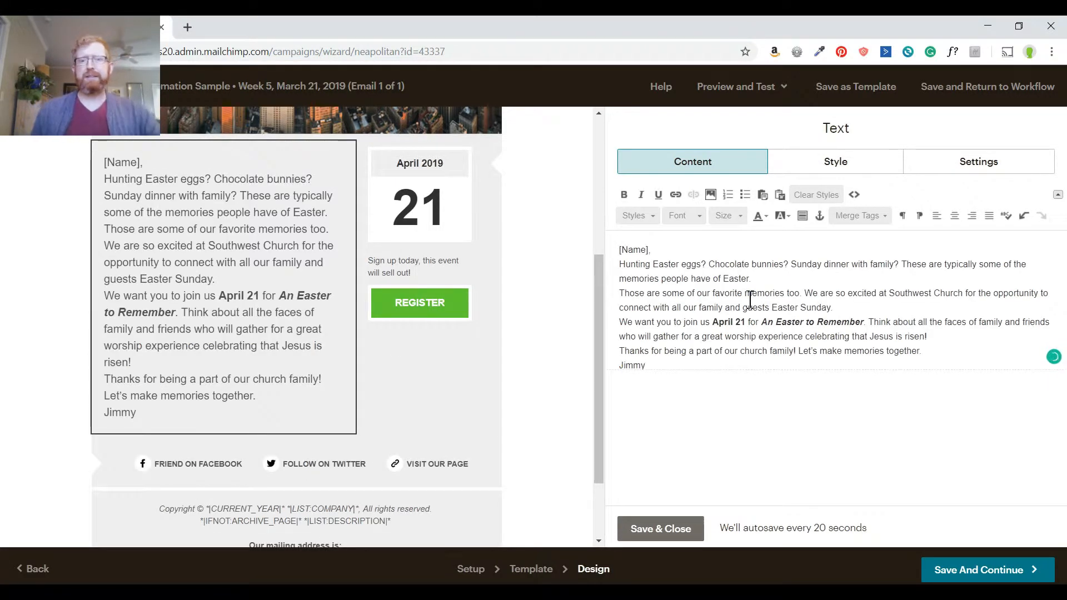
Insert blank lines between the body paragraphs and before the signature
click(796, 284)
key(Return)
click(842, 325)
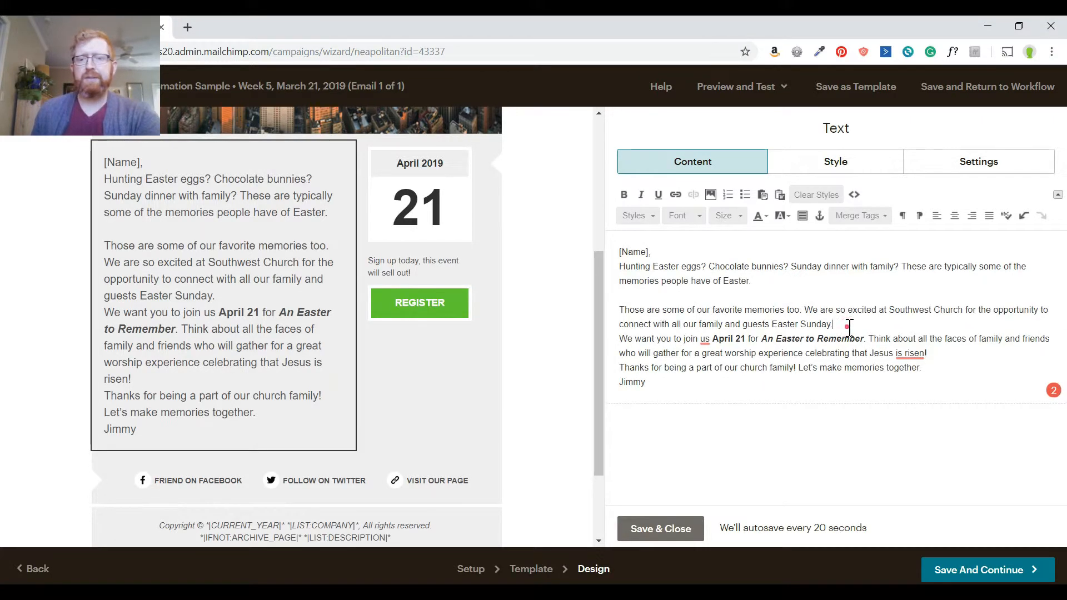
key(Return)
key(Return)
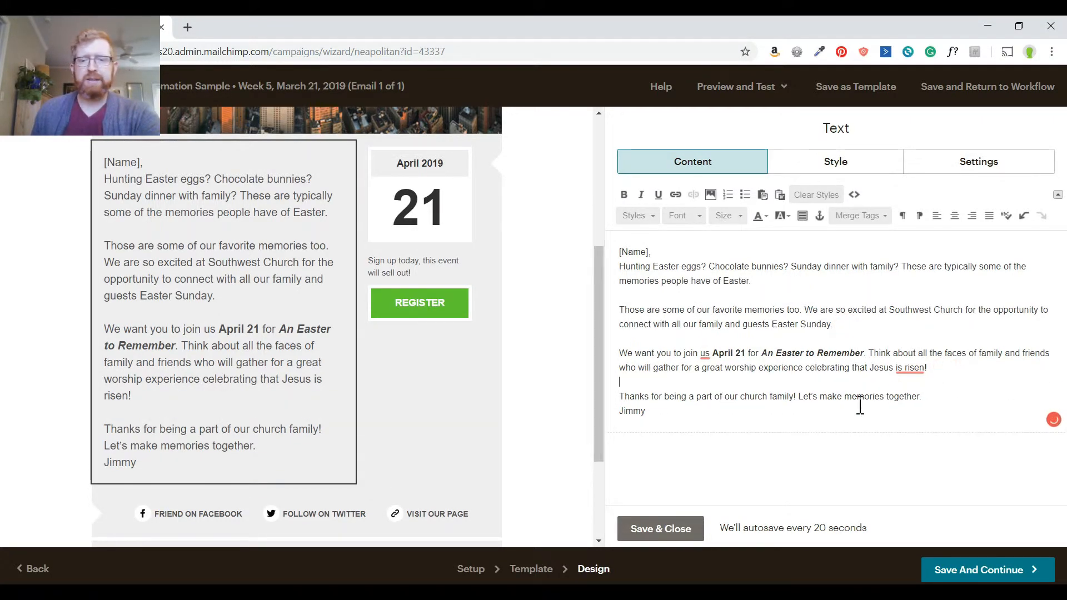
click(936, 402)
key(Return)
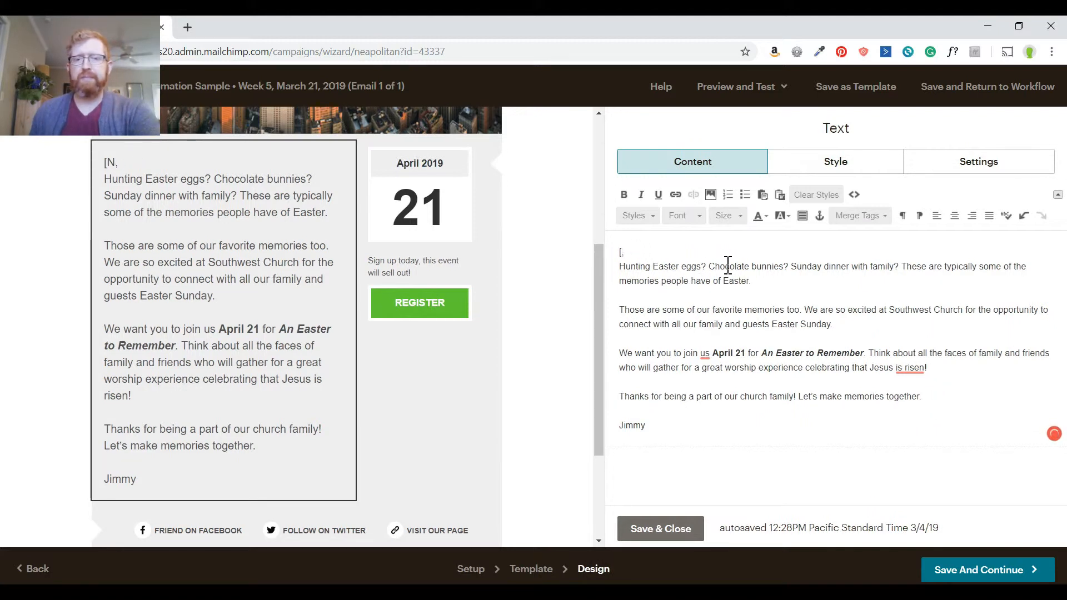
Replace the [Name] placeholder in the greeting with the First Name merge tag and save the text block
click(878, 219)
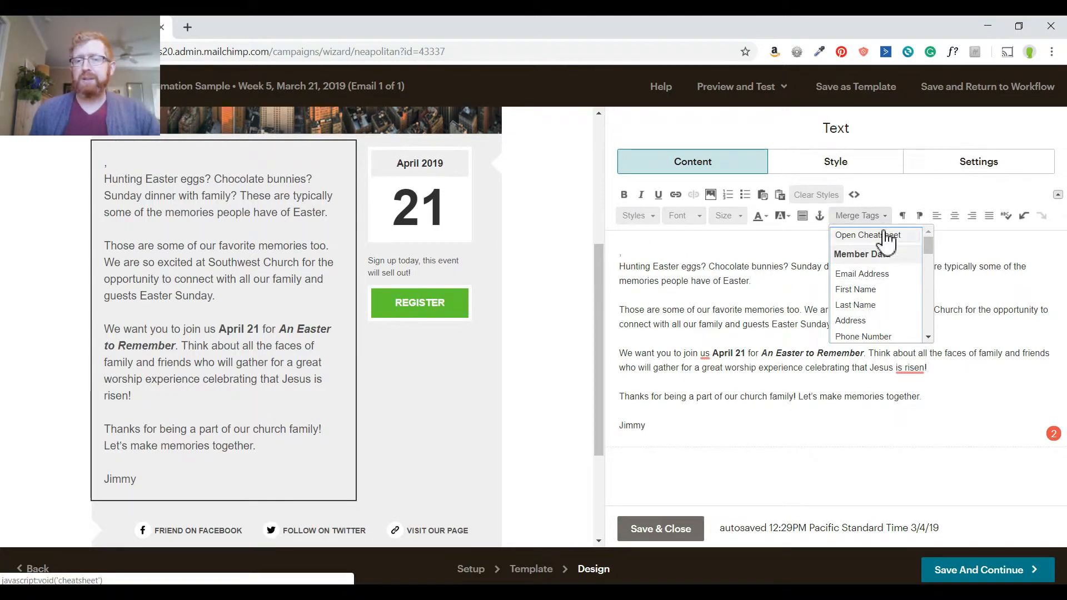
click(859, 290)
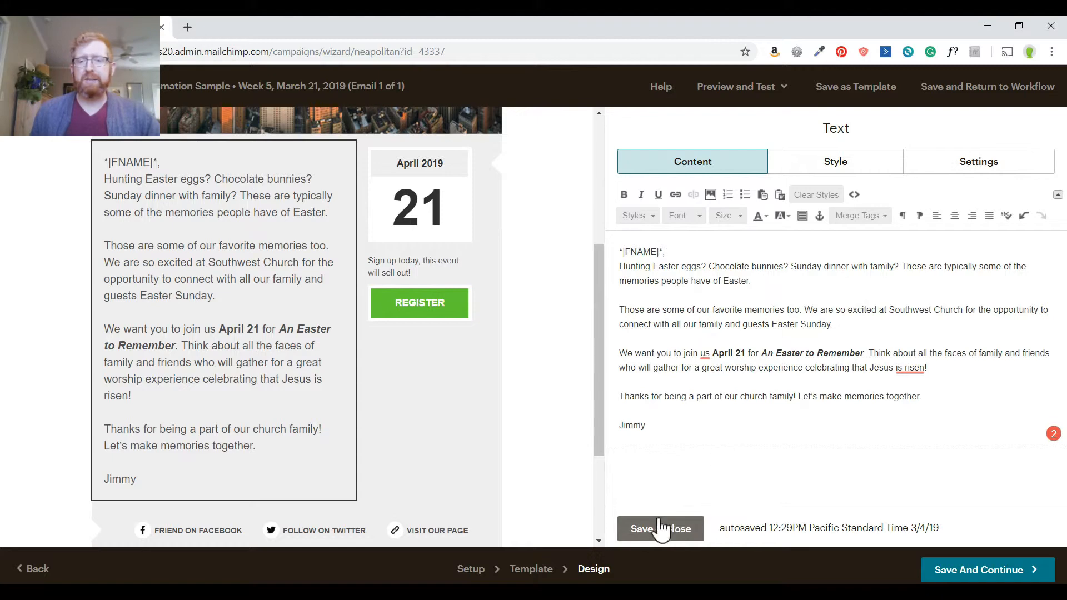
click(651, 529)
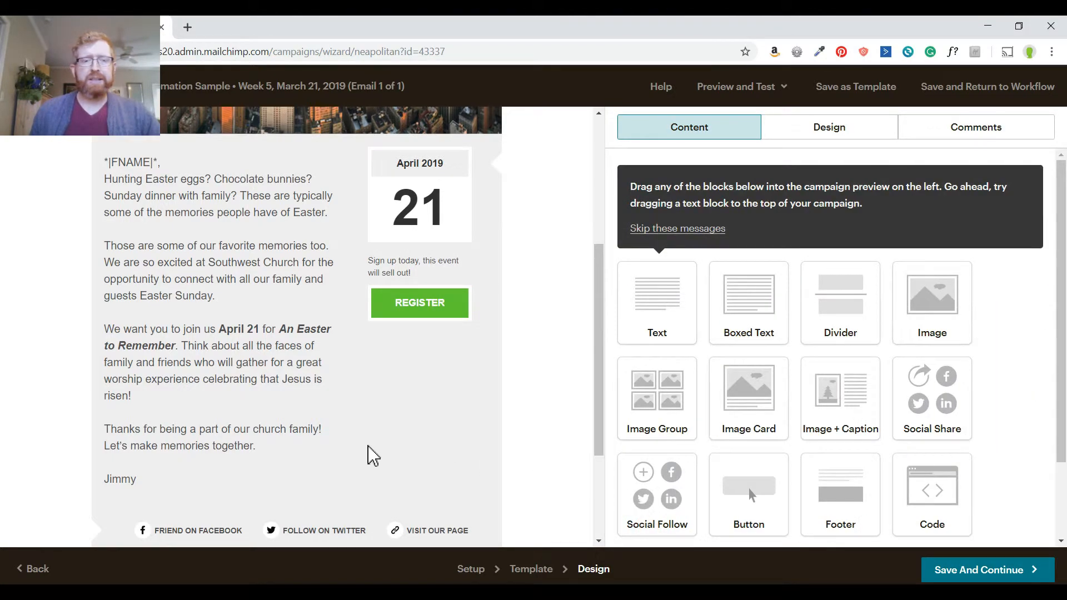
Save the email design as a template with a name beginning "Spring Surge 2", and close the confirmation
scroll(337, 414, down, 2)
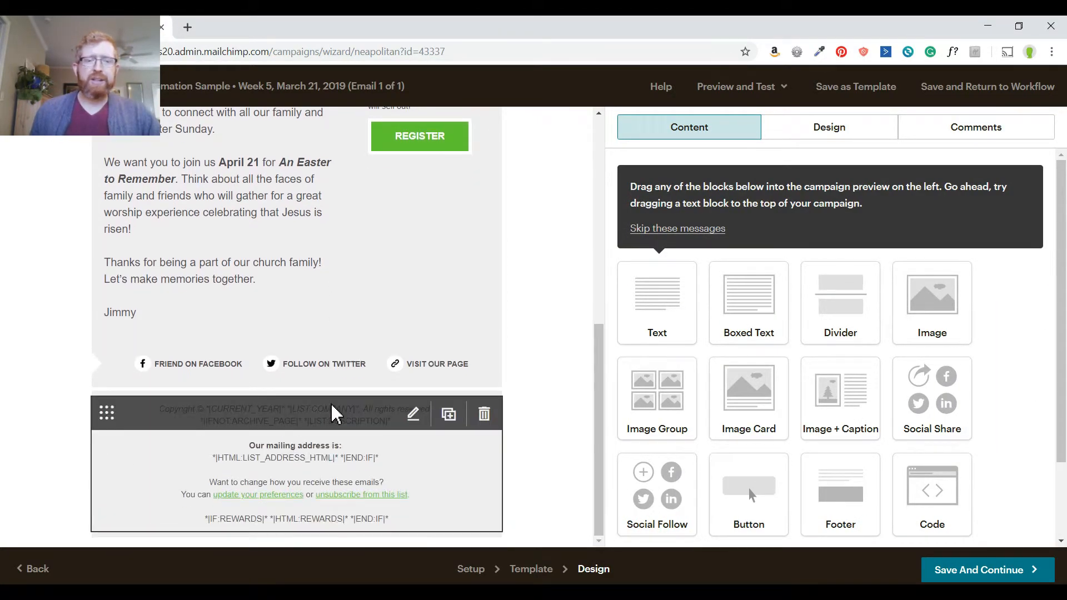
scroll(545, 362, up, 3)
scroll(547, 363, up, 3)
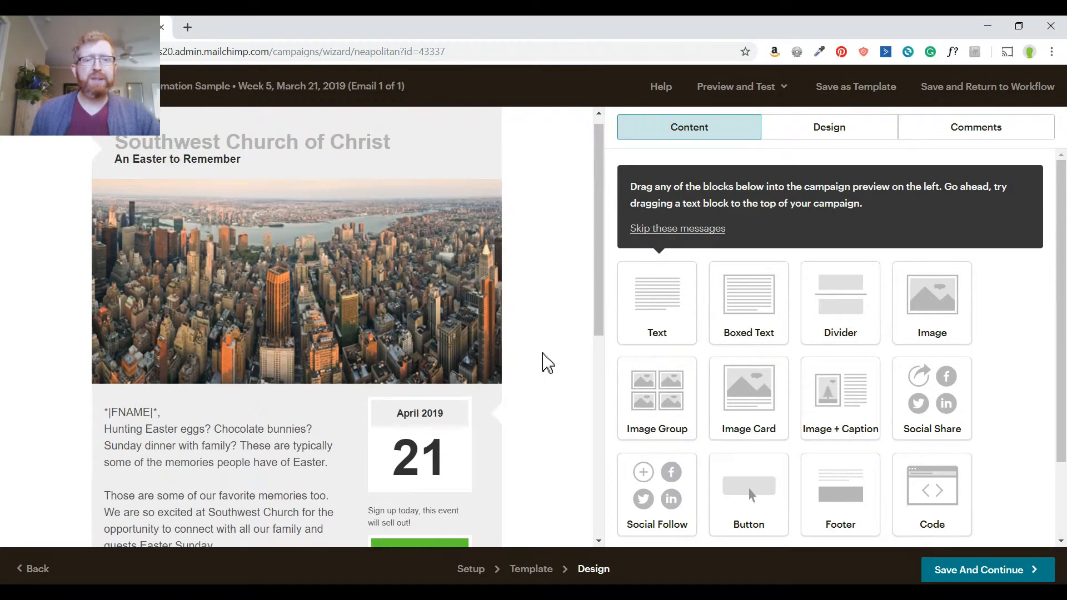
scroll(547, 363, down, 3)
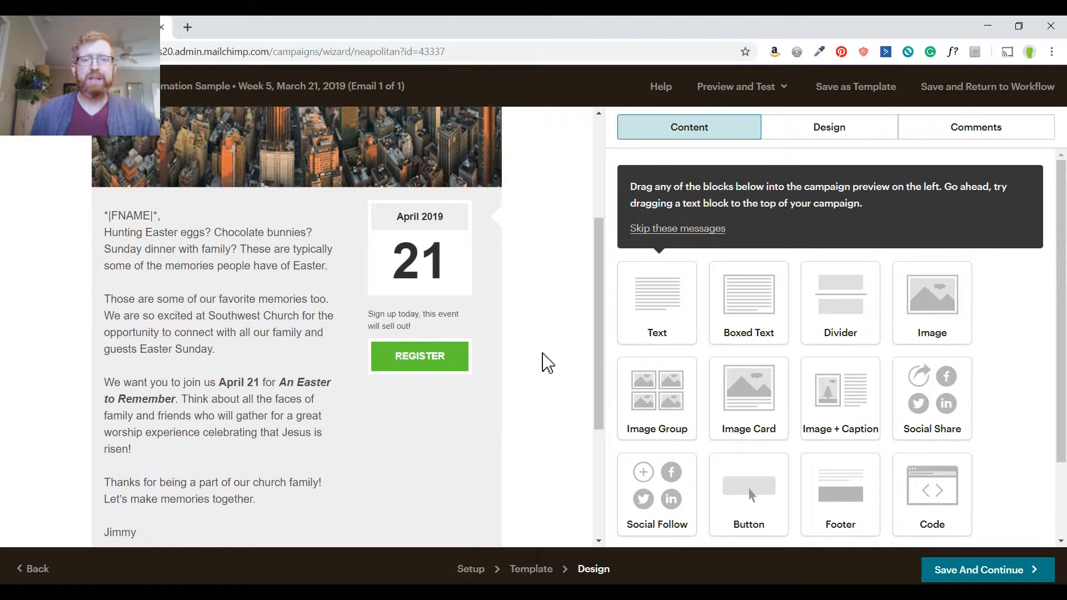
scroll(547, 363, up, 4)
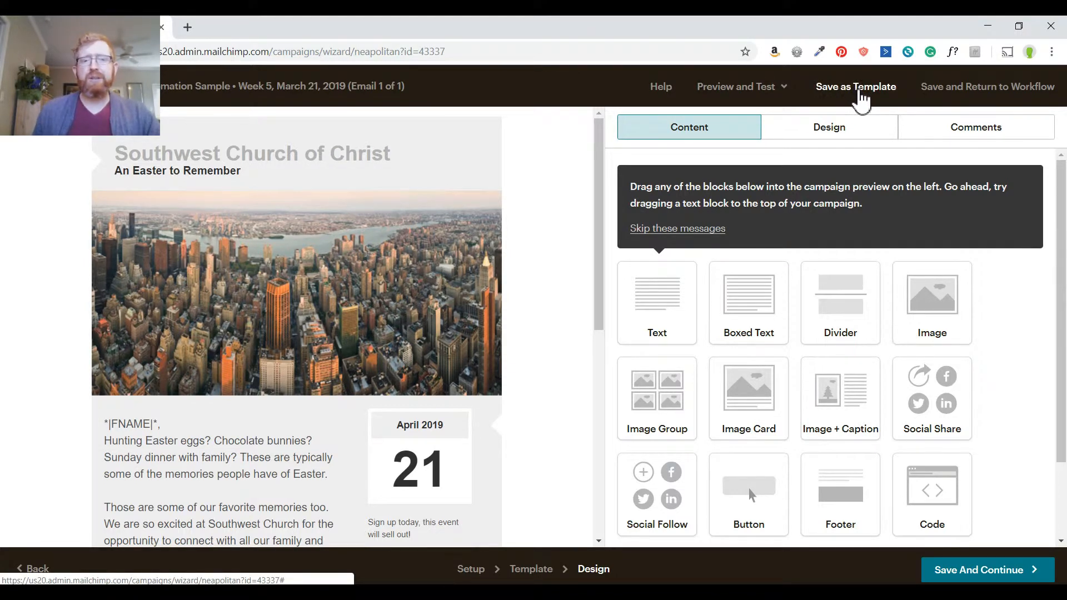
click(860, 93)
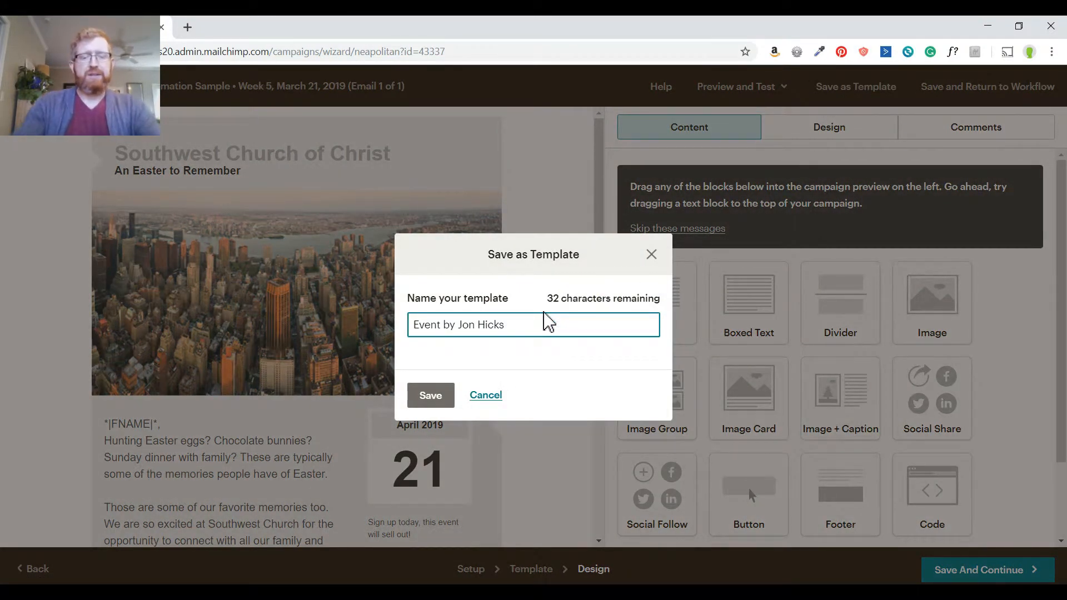
text(Sp)
key(Delete)
key(Delete)
key(Delete)
key(Delete)
key(Delete)
key(Delete)
key(Delete)
key(Delete)
key(Delete)
key(Delete)
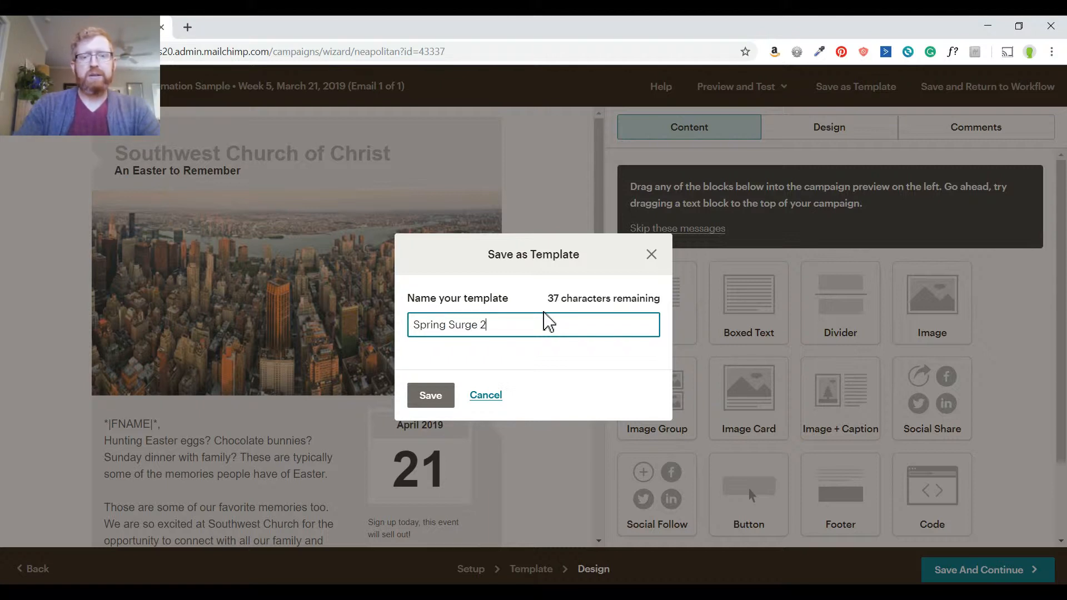
click(431, 395)
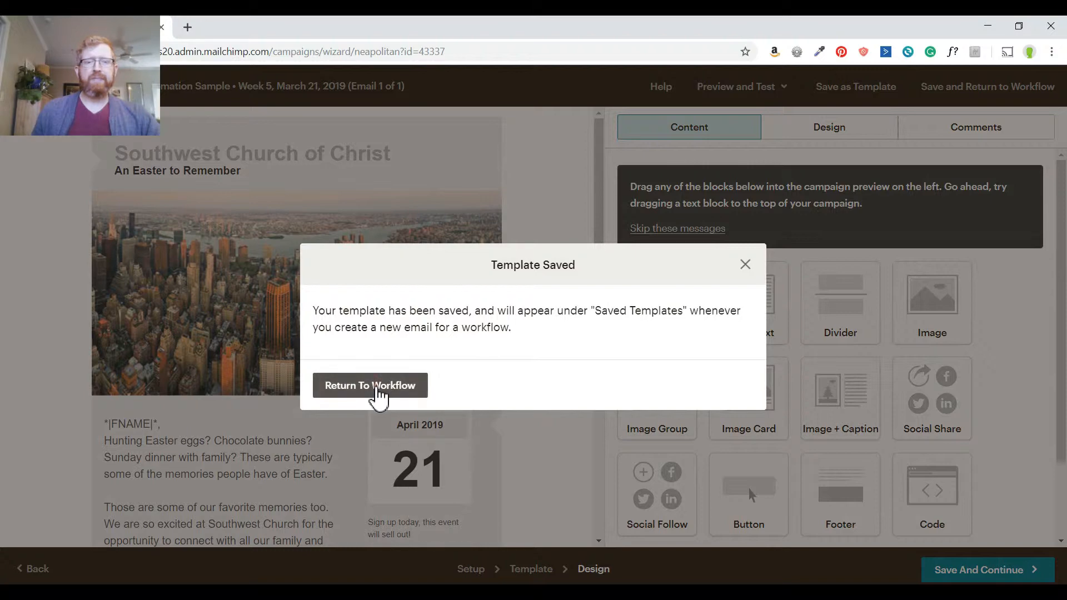
click(371, 387)
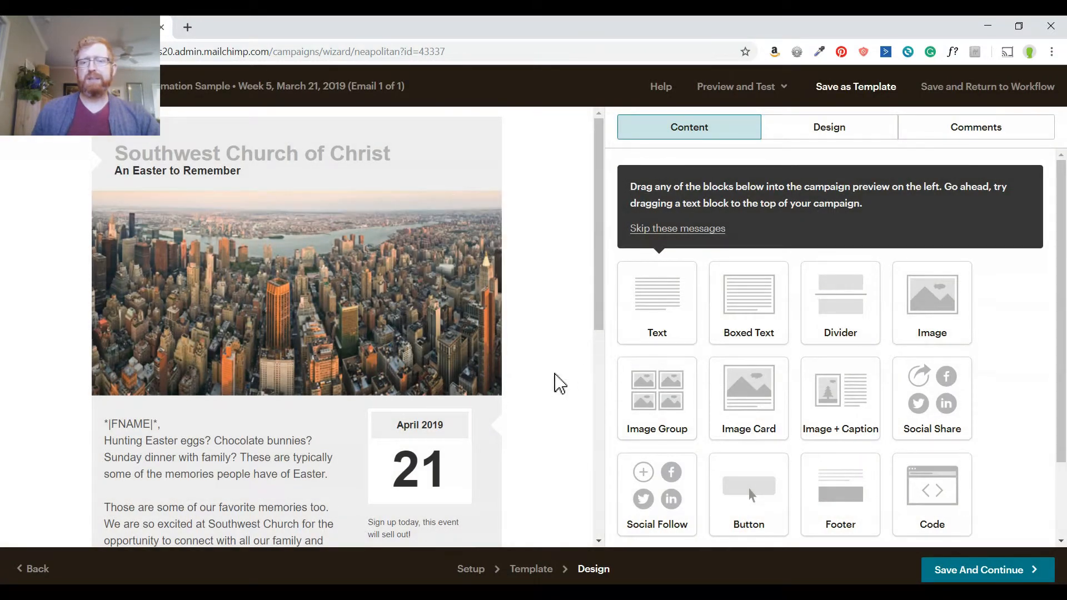
Save the email to return to the automation workflow, and consult the Spring Surge calendar PDF for the email sequence
click(968, 575)
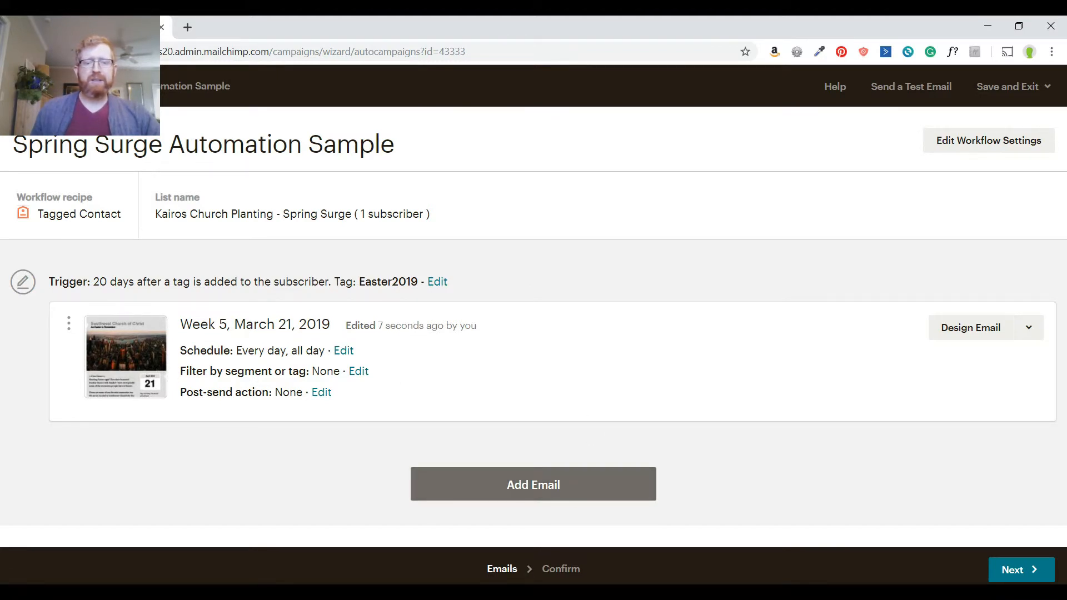
key(alt+Tab)
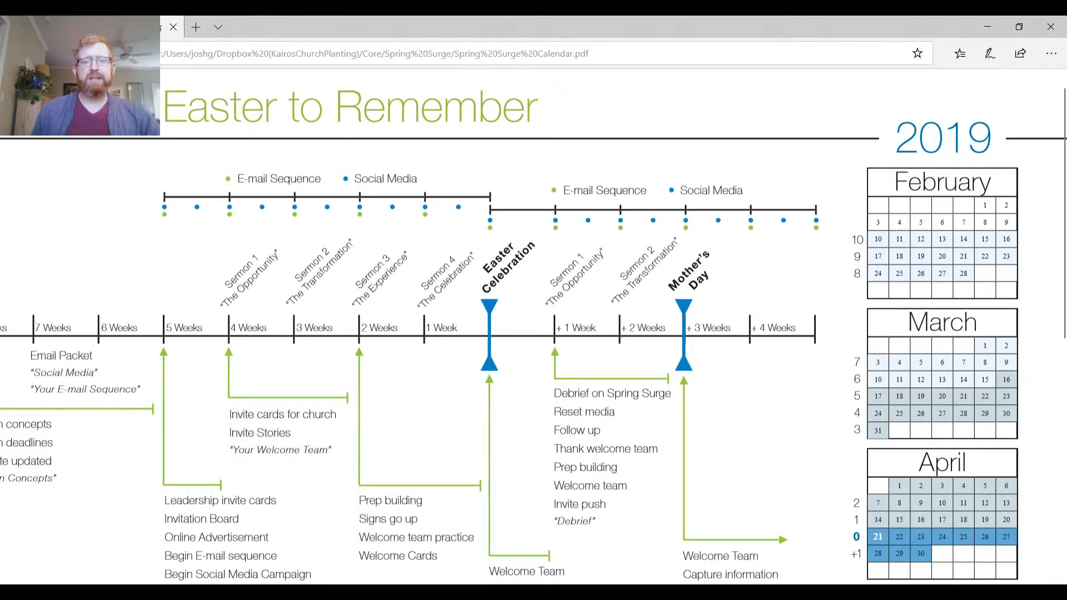
key(alt+Tab)
Add three more emails to the automation workflow after the Week 5 email
click(548, 482)
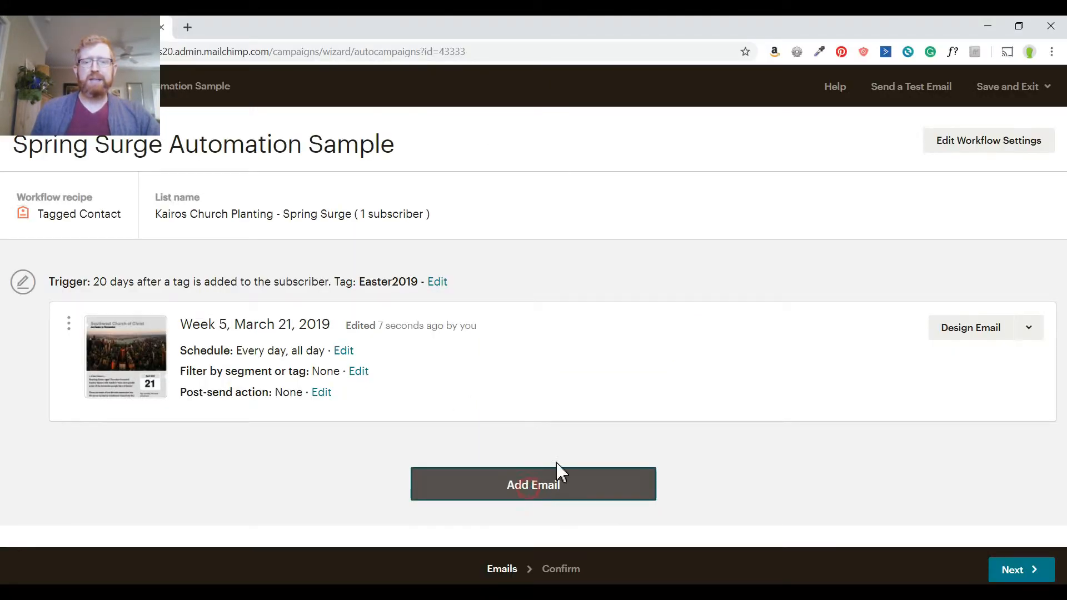
scroll(598, 424, down, 3)
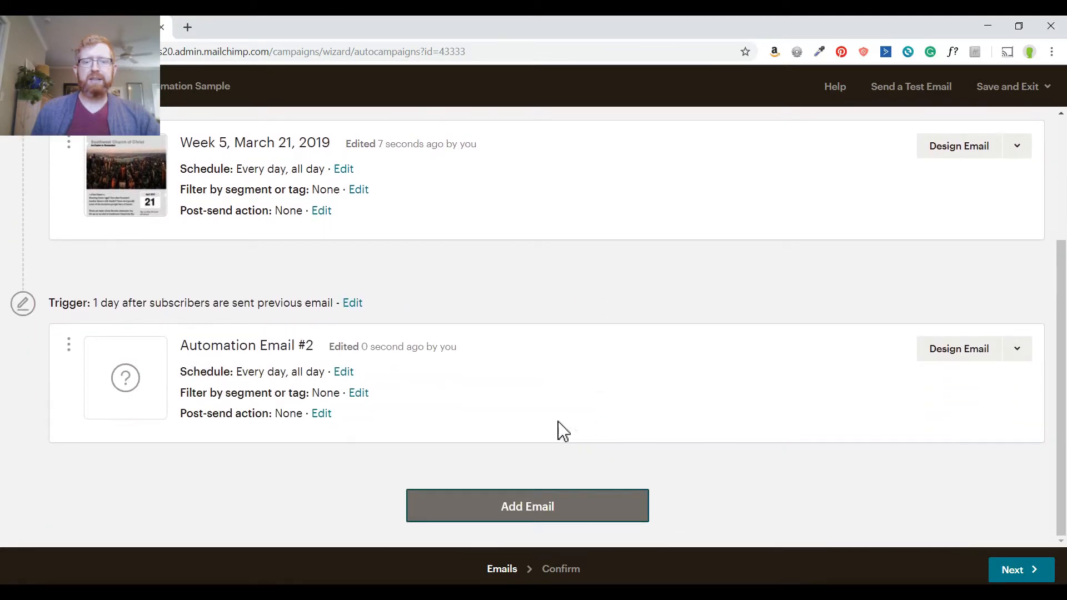
click(513, 508)
scroll(583, 435, down, 4)
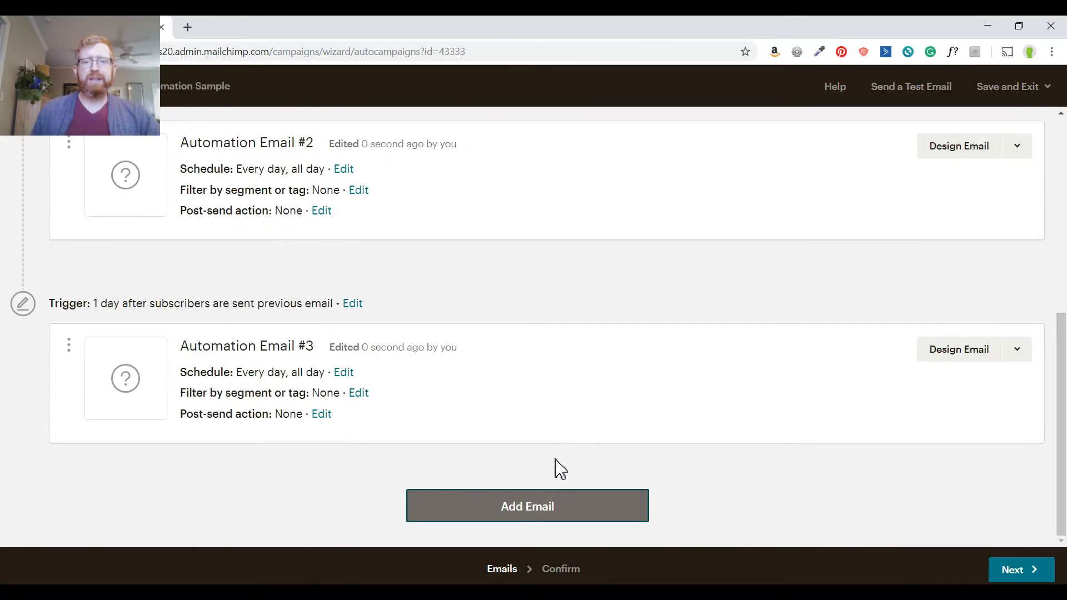
click(526, 518)
scroll(574, 433, down, 4)
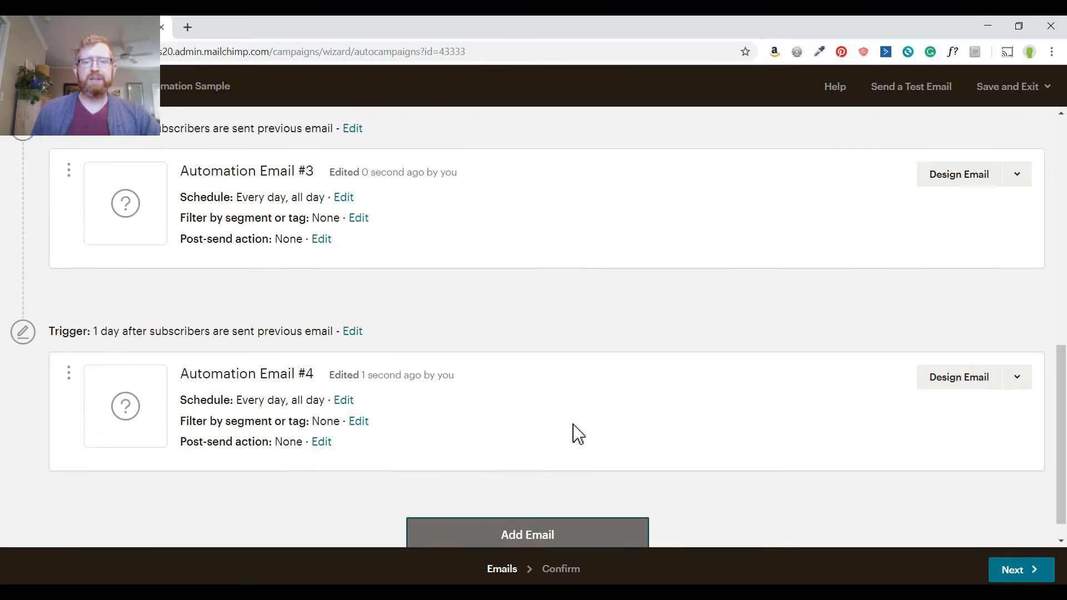
Add two more emails to the end of the automation workflow
click(525, 509)
scroll(592, 419, down, 4)
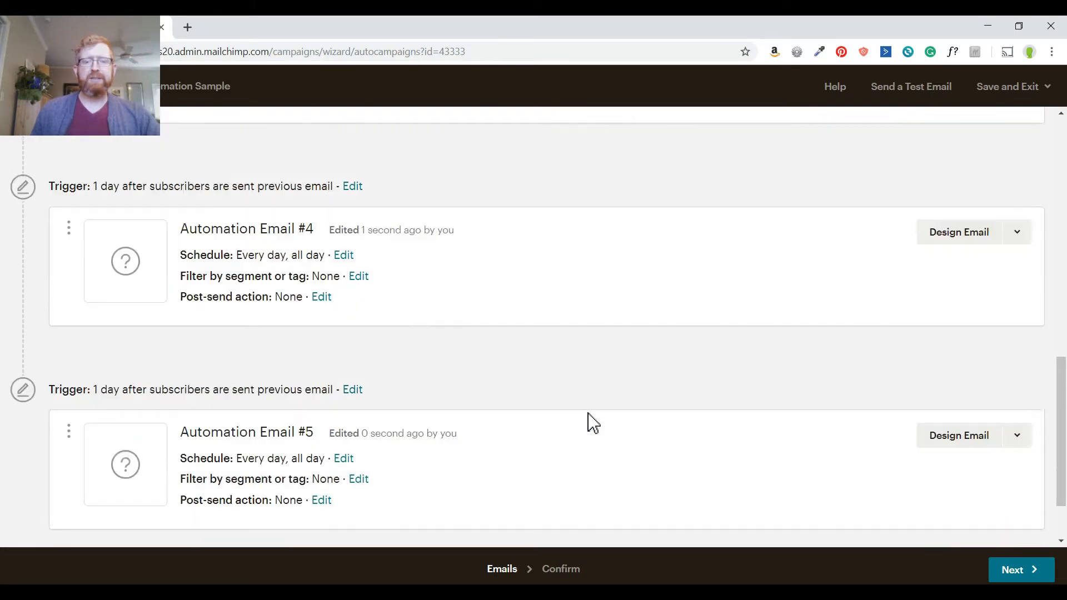
click(519, 511)
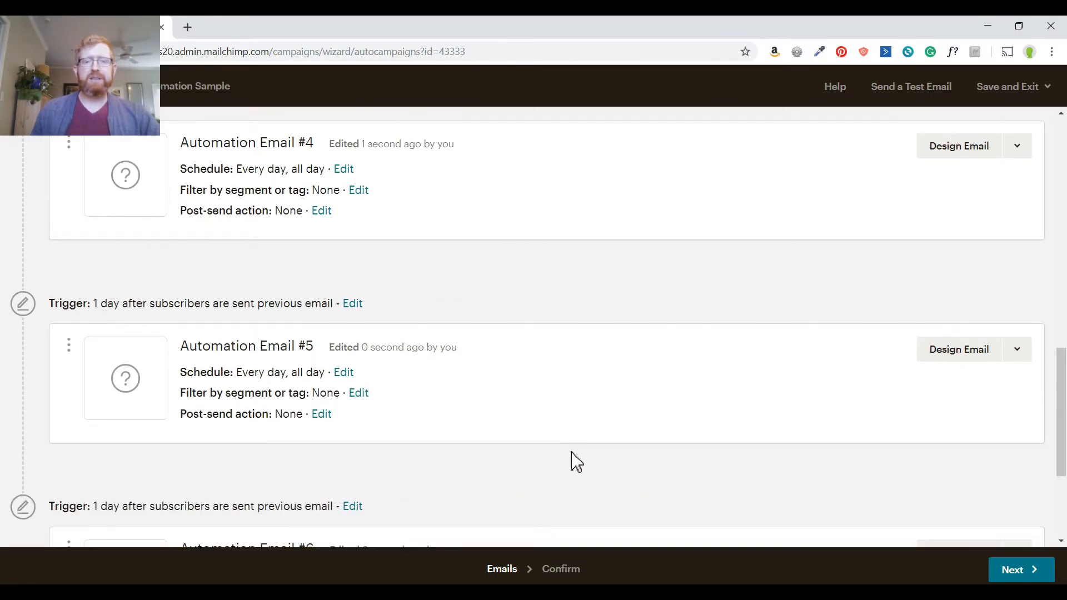
Set the trigger delay of Automation Email #2 to 1 week after the previous email and update the trigger
scroll(574, 460, up, 8)
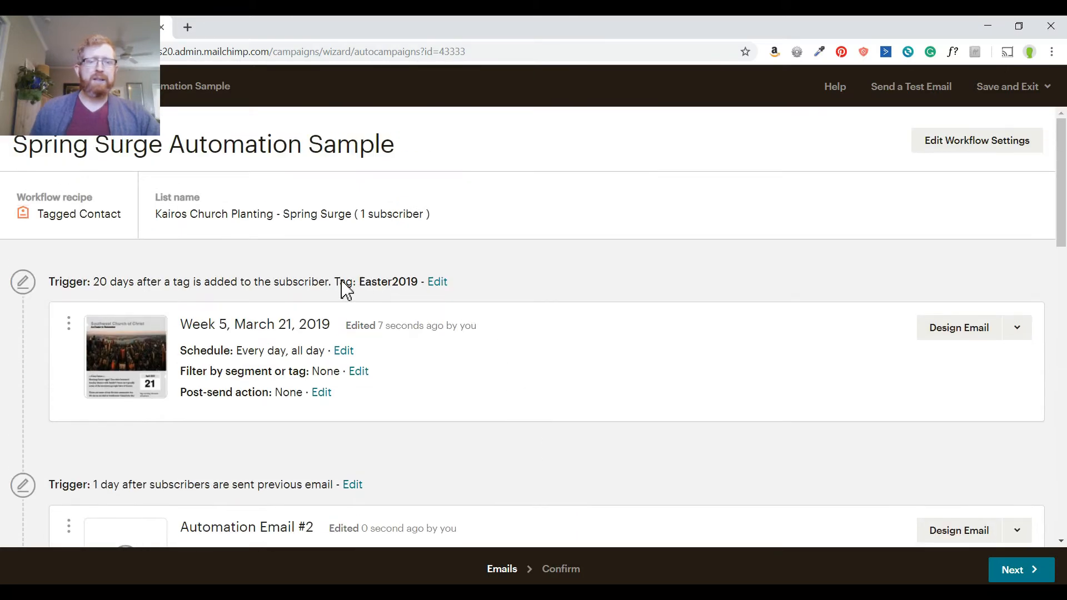
scroll(294, 336, down, 4)
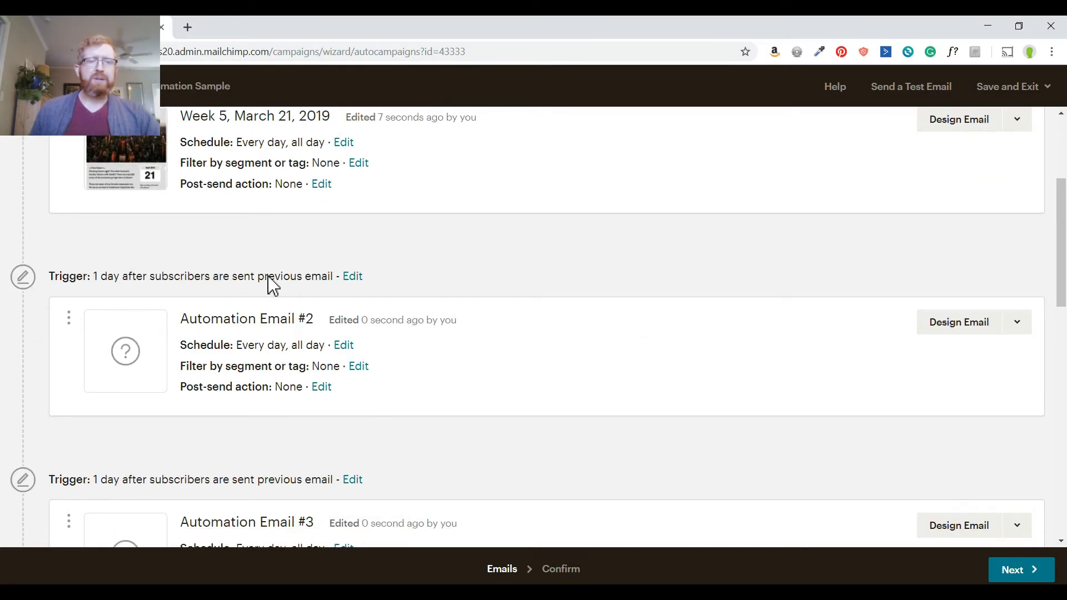
click(353, 276)
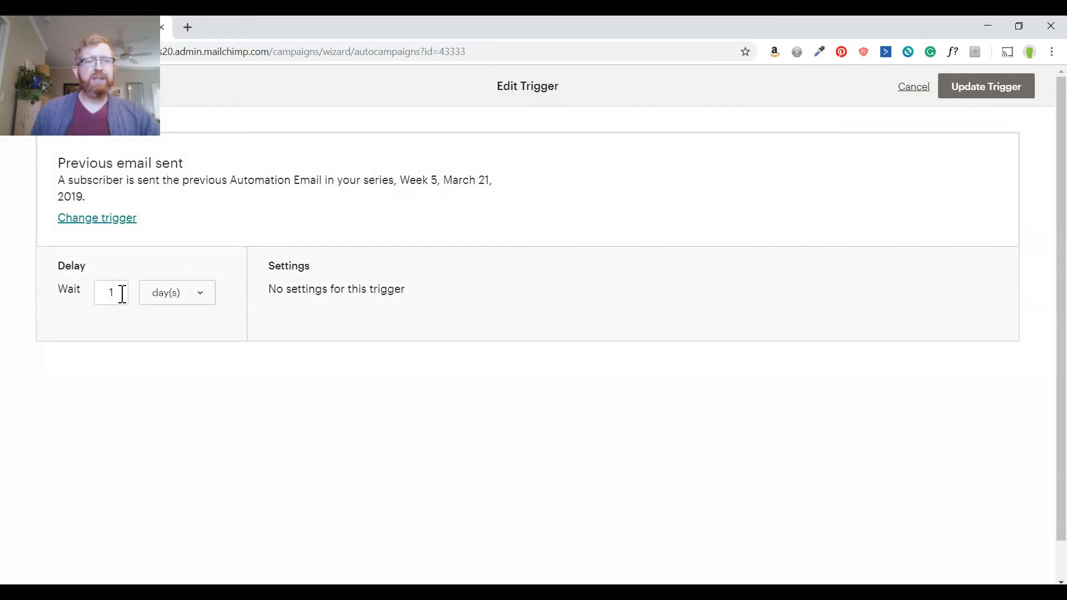
click(200, 297)
click(167, 362)
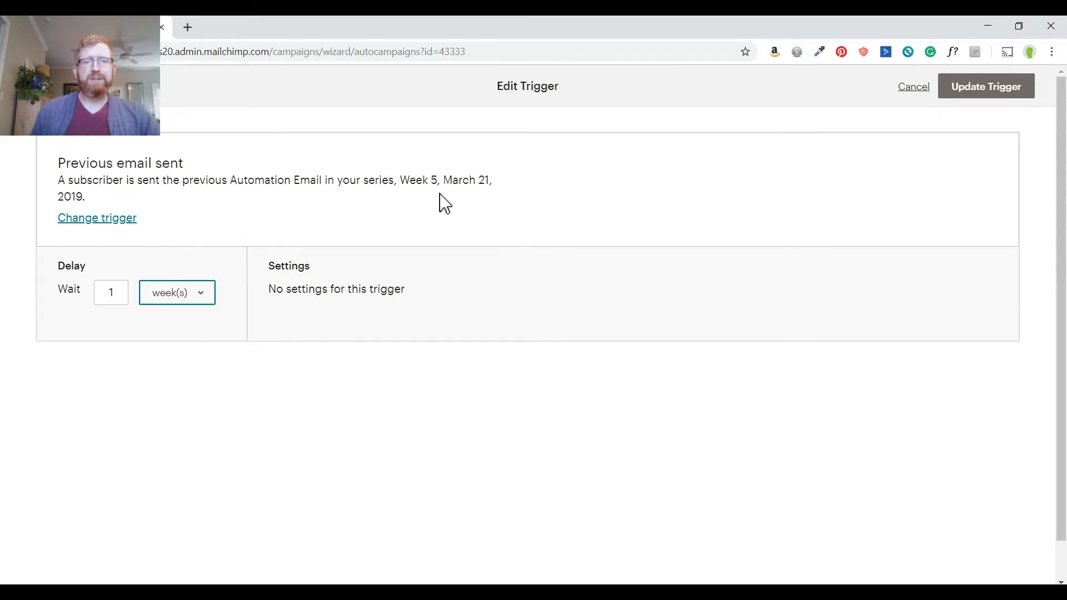
click(980, 89)
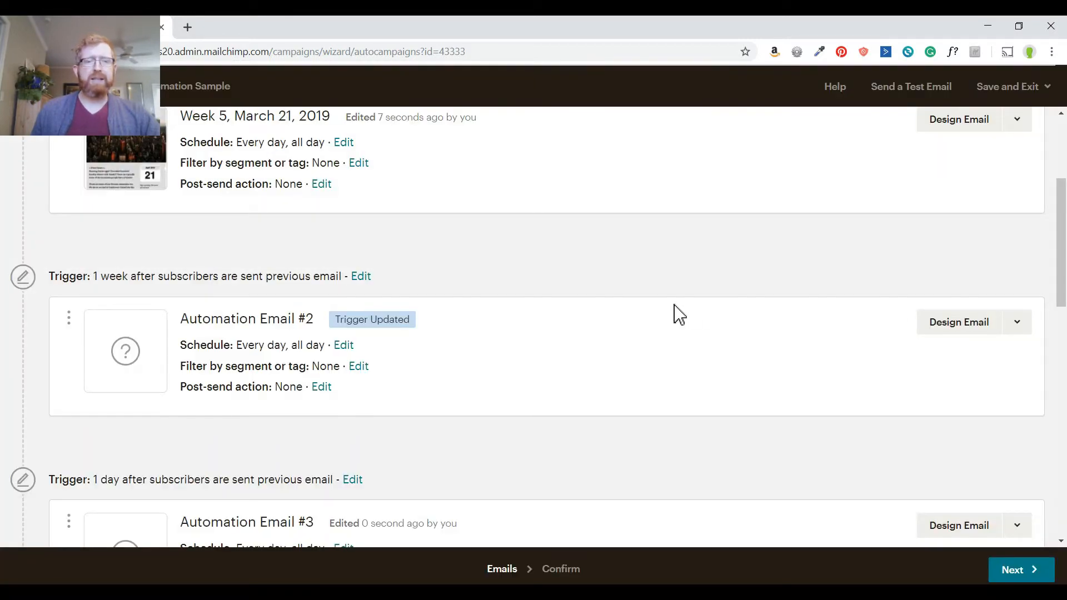
Open Automation Email #2 for design and rename it "Week 4, March 28", copying the heading from the Word swipe file
click(961, 322)
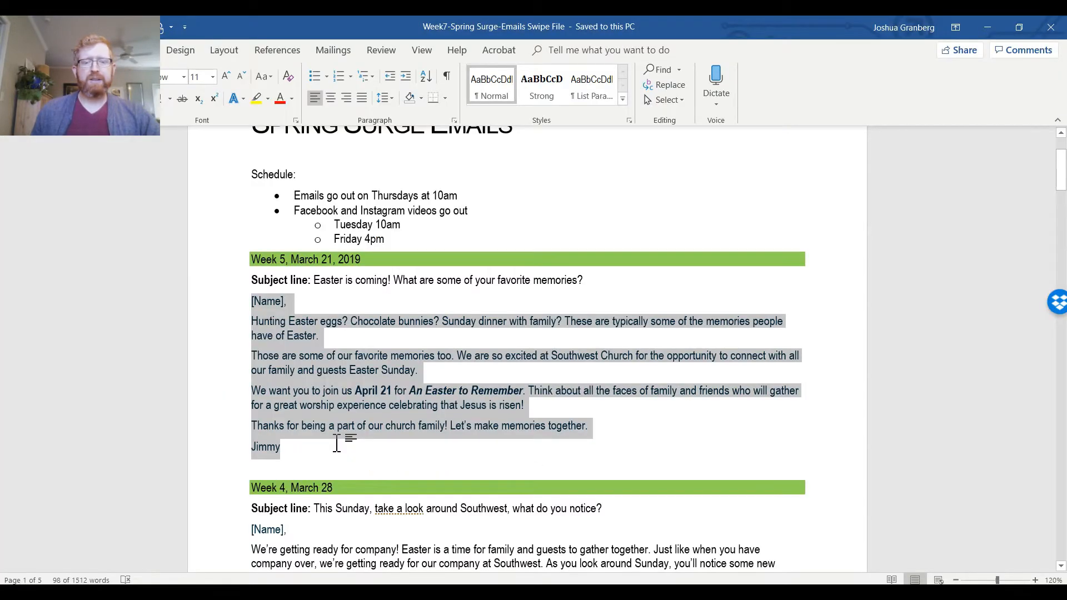
drag(333, 489, 255, 483)
key(ctrl+c)
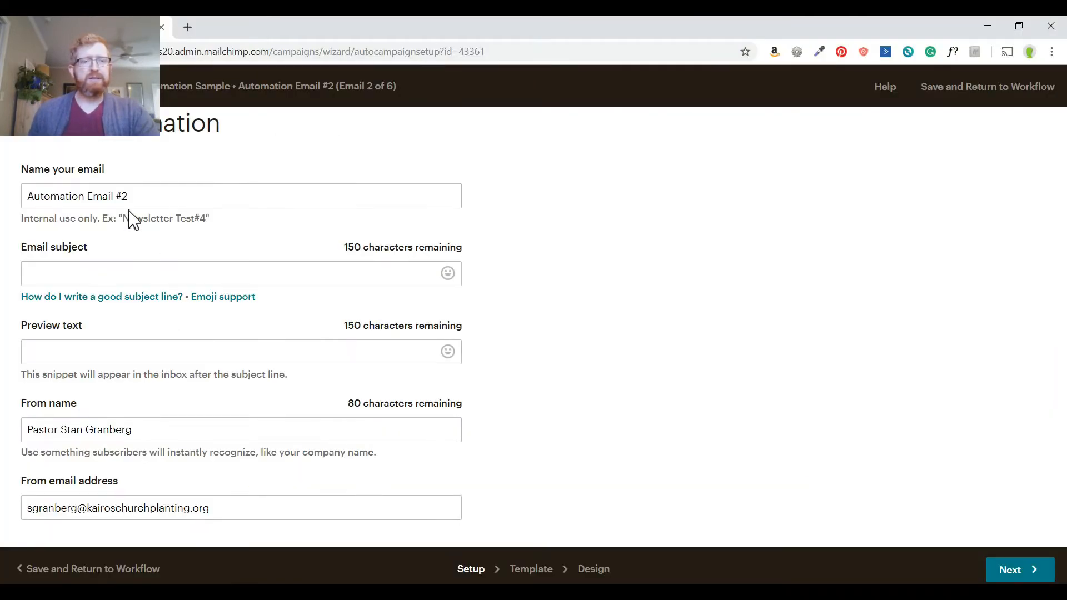
drag(136, 197, 5, 206)
key(ctrl+v)
Copy the Week 4 subject line "This Sunday, take a look around Southwest, what do you notice?" from Word into the email subject
click(476, 590)
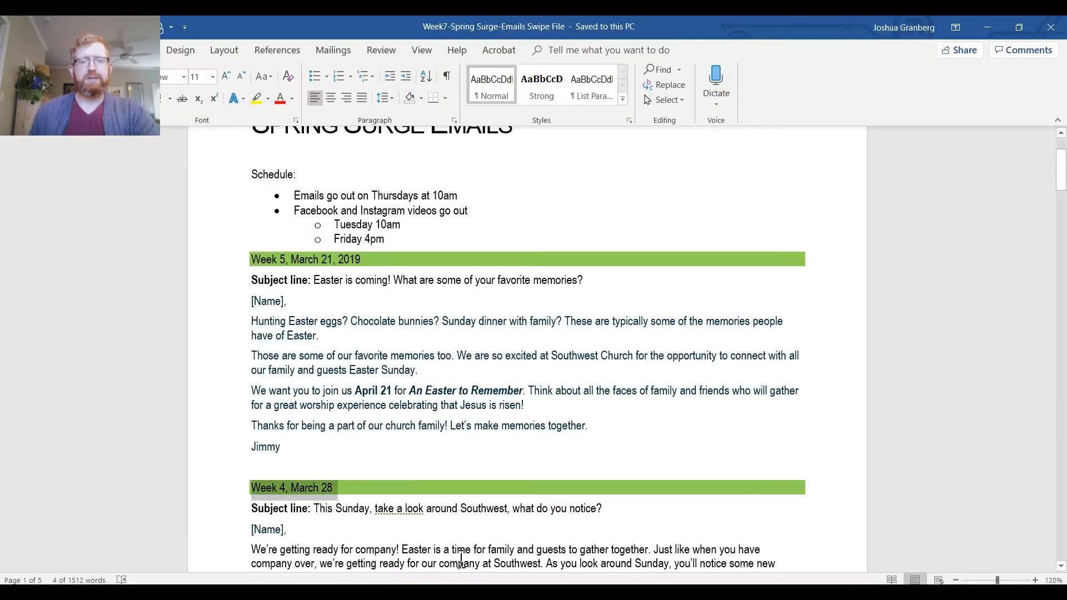
drag(313, 509, 603, 509)
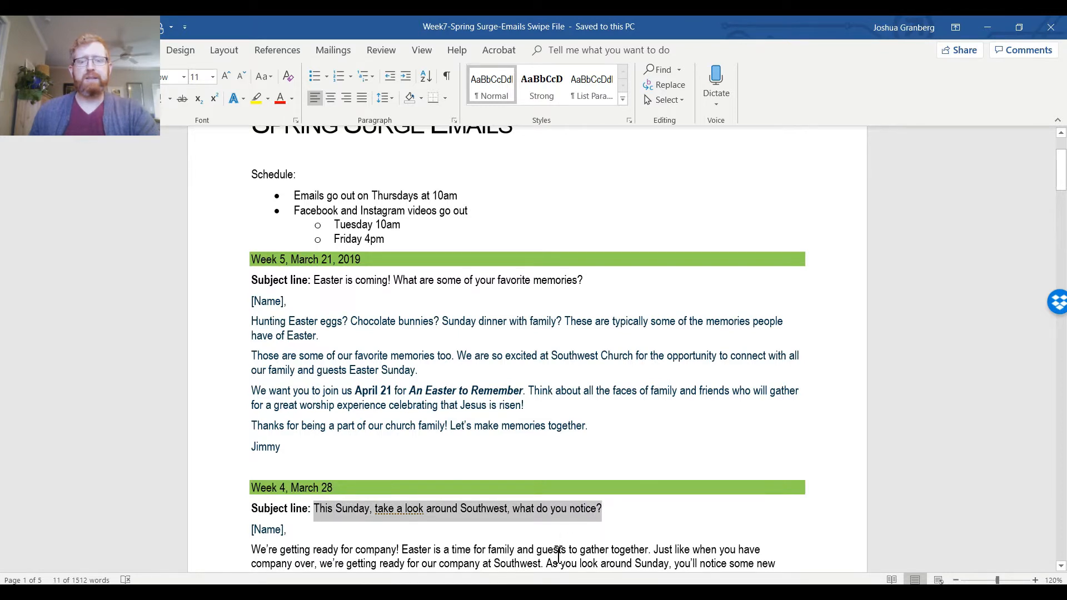
key(ctrl+c)
key(alt+Tab)
click(238, 276)
key(ctrl+v)
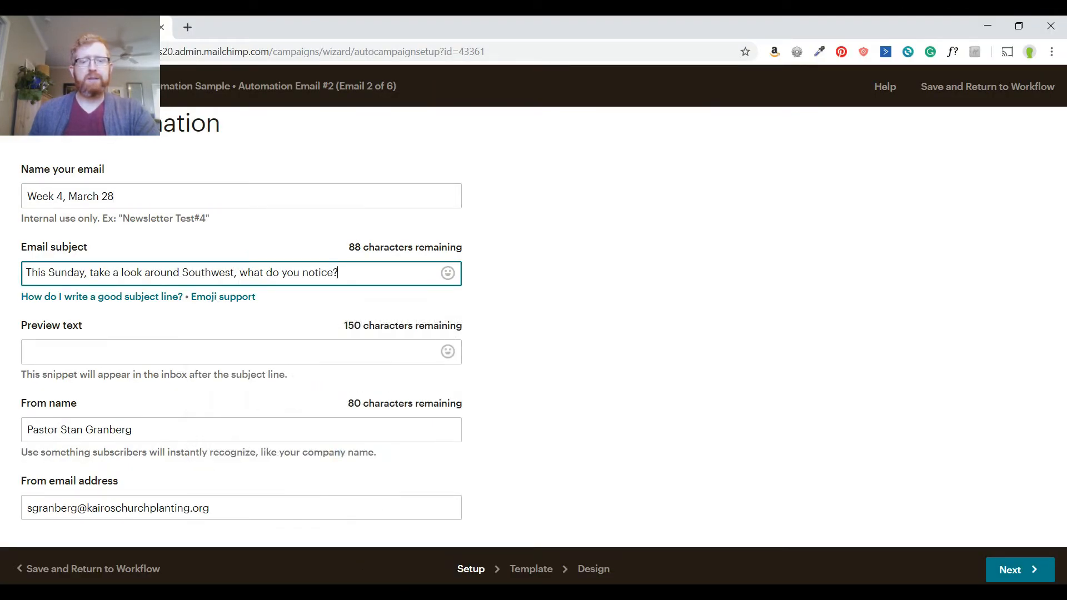
Set the preview text to "We're getting ready for company! Easter is a time for family and guests to gather together.", copied from the Word document
key(alt+Tab)
click(400, 443)
scroll(407, 506, down, 3)
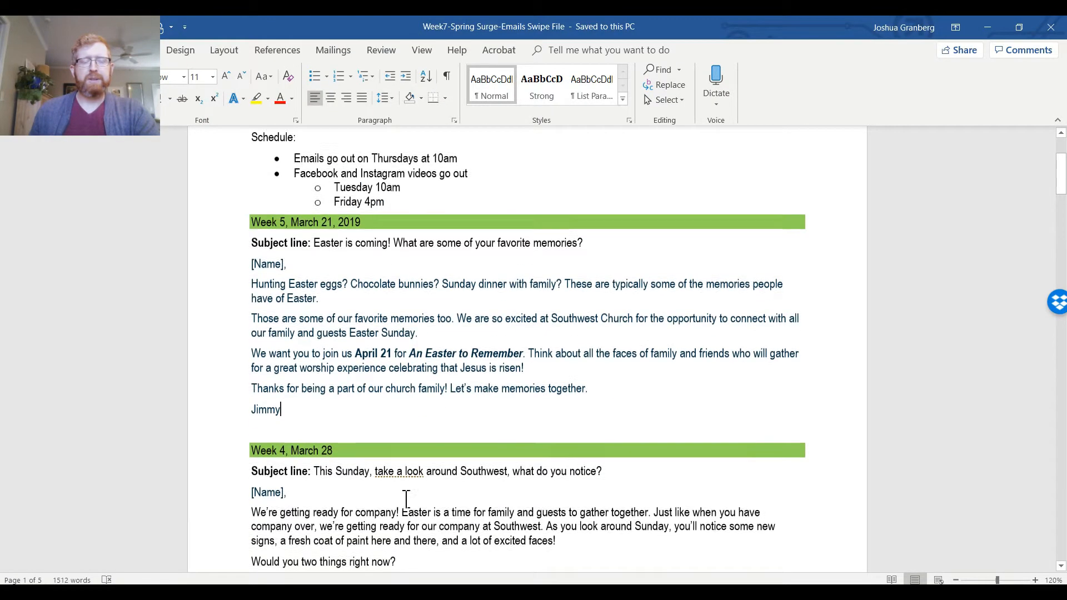
drag(256, 429, 538, 444)
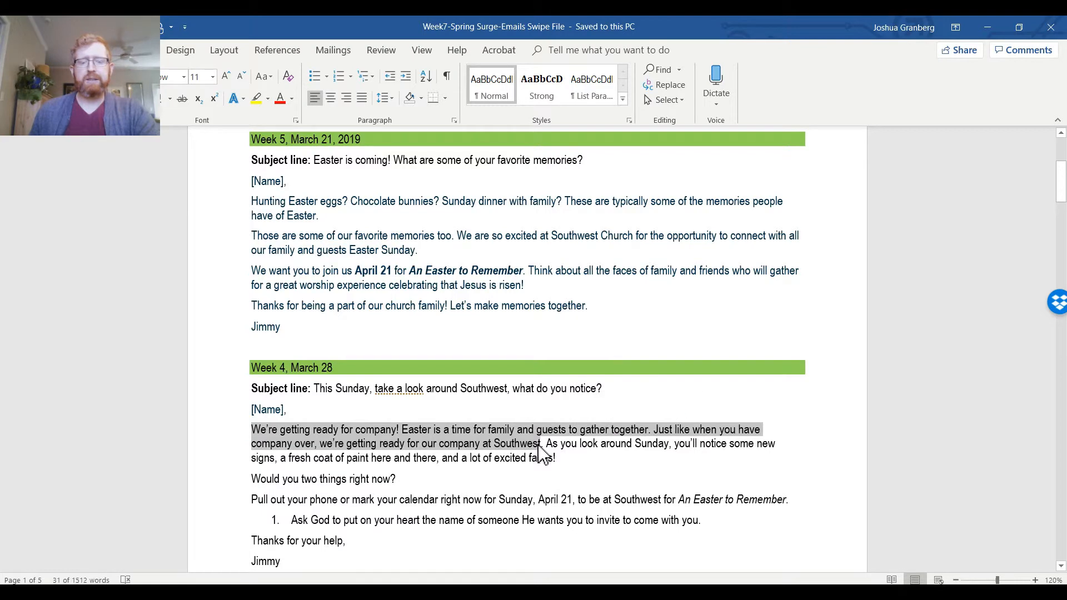
key(alt+Tab)
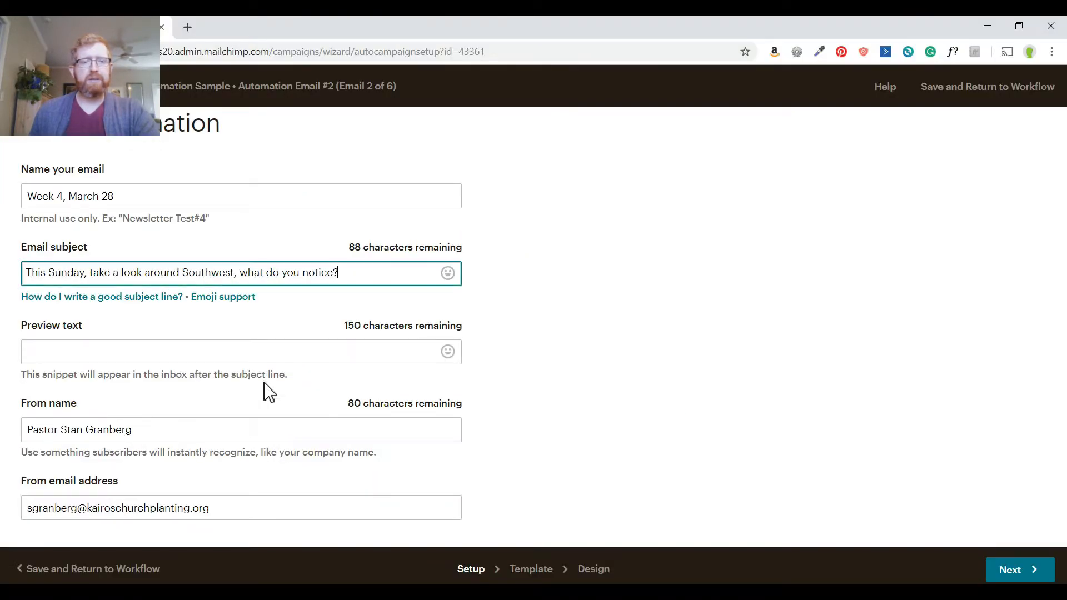
click(171, 352)
key(ctrl+v)
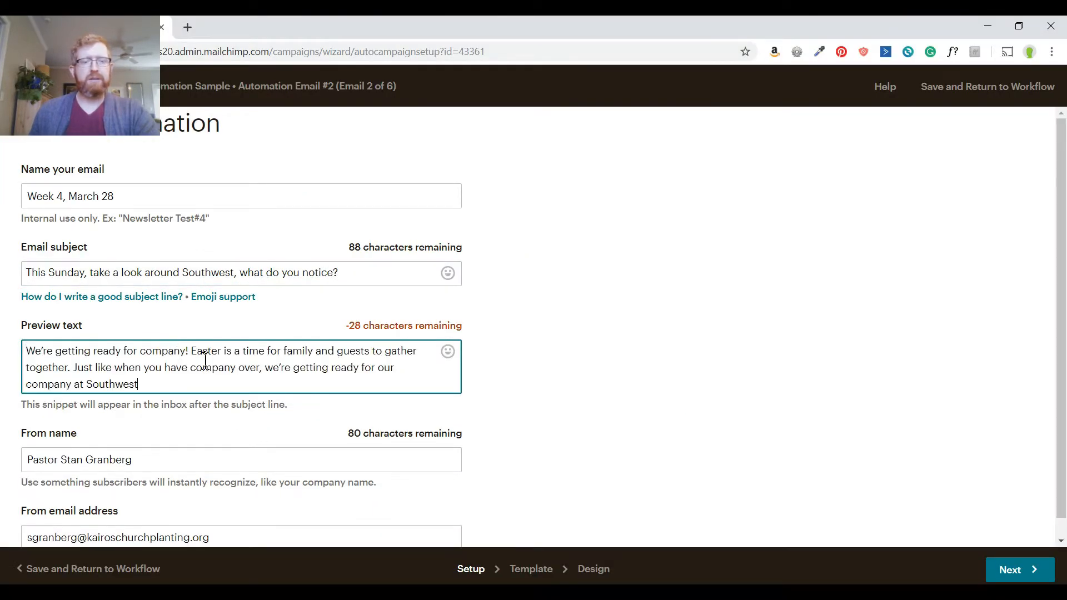
drag(187, 381, 95, 369)
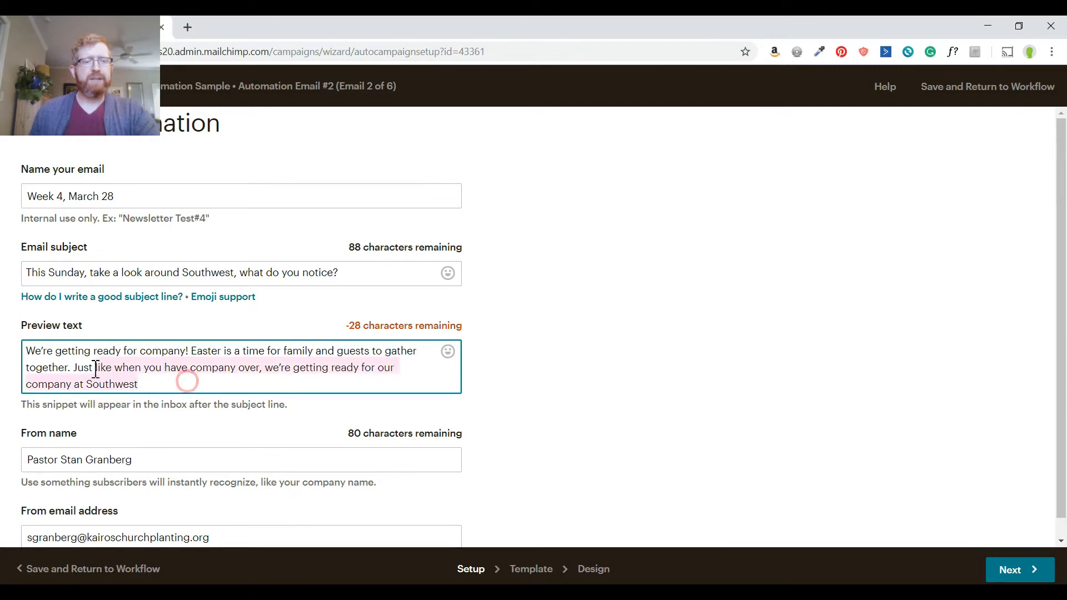
key(BackSpace)
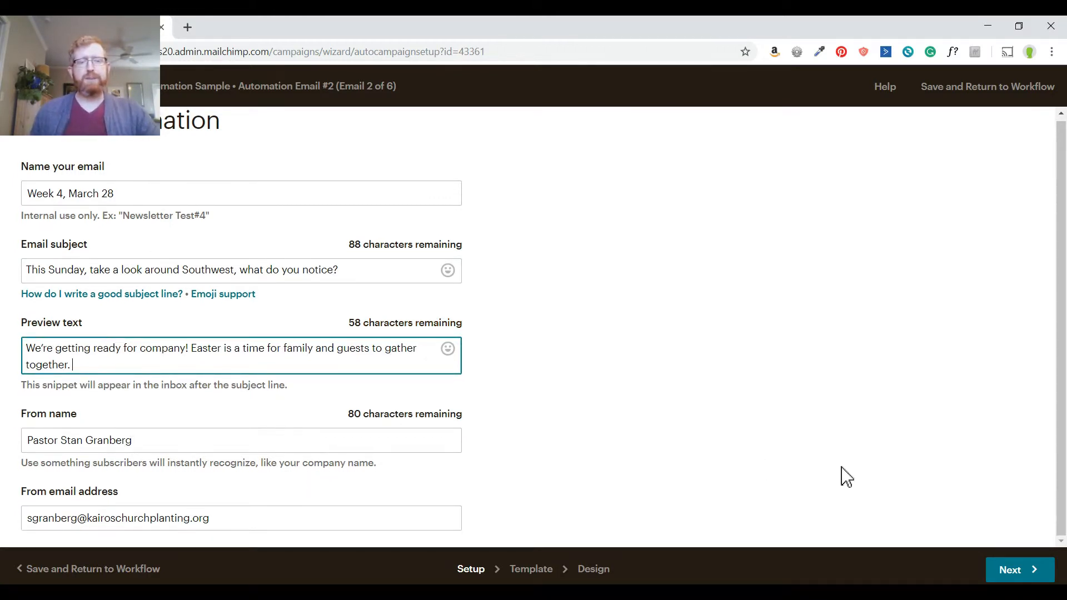
Continue to template selection and apply the saved "Spring Surge Template" to the Week 4 email
click(1013, 568)
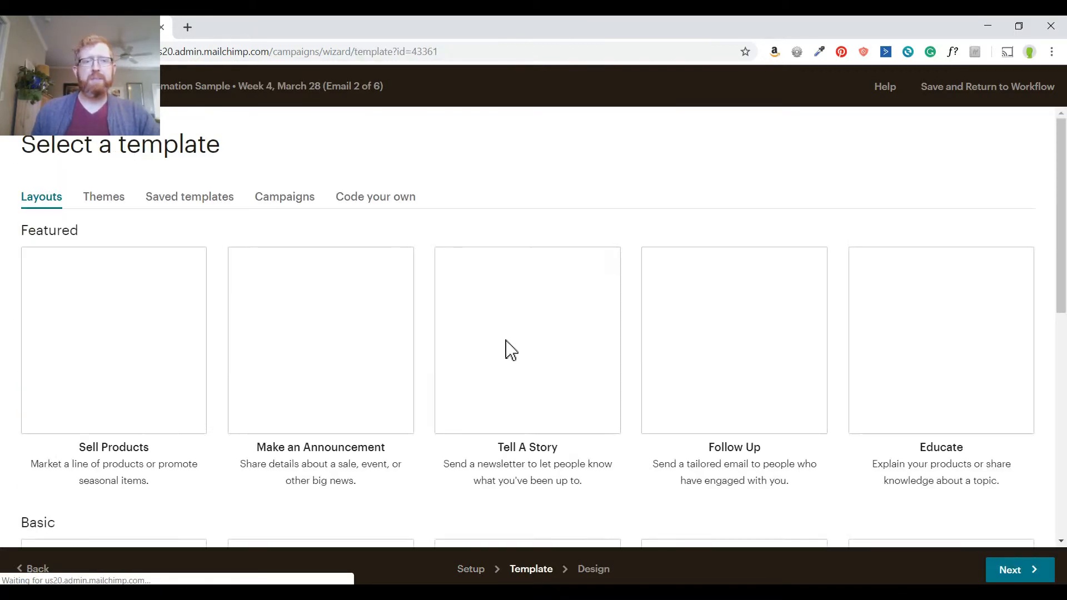
click(197, 207)
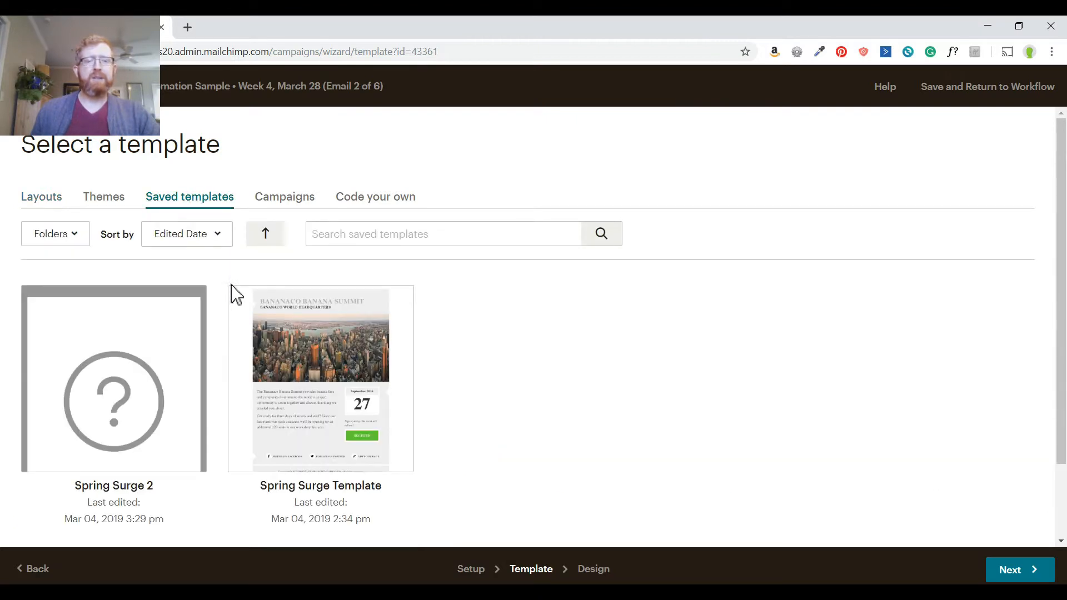
scroll(231, 311, down, 2)
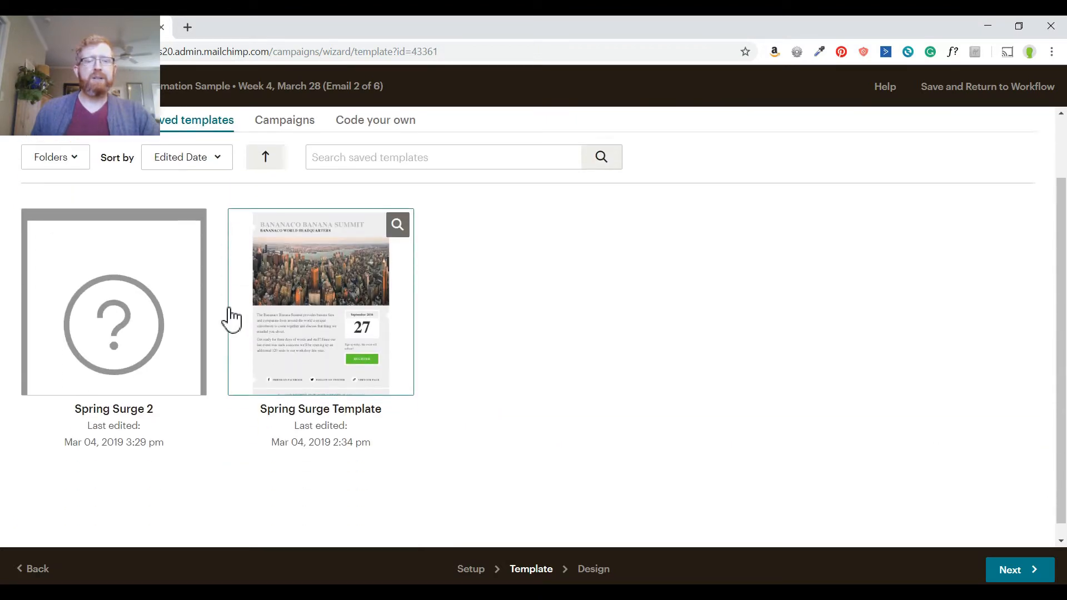
click(306, 289)
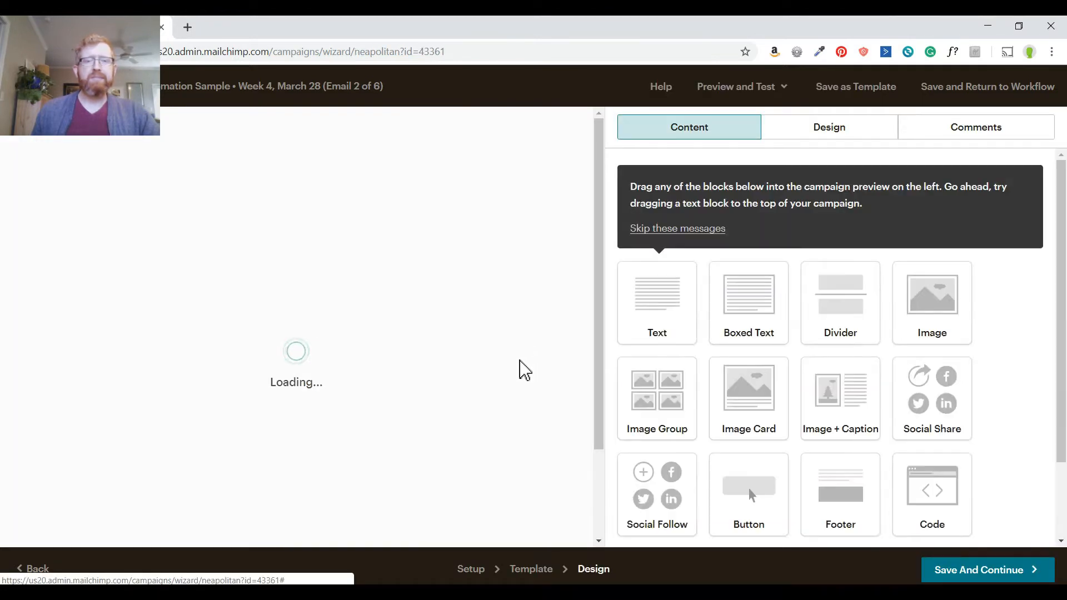
Replace the Bananaco placeholder text in the body block with the full Week 4 message from the Word document, from [Name] through the signature
scroll(531, 367, down, 4)
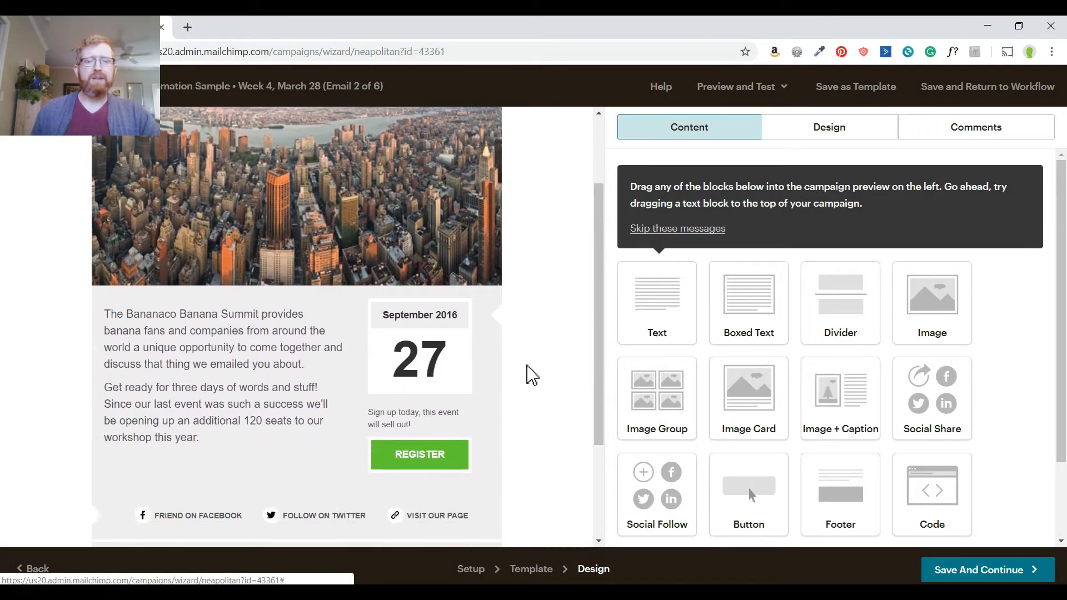
key(alt+Tab)
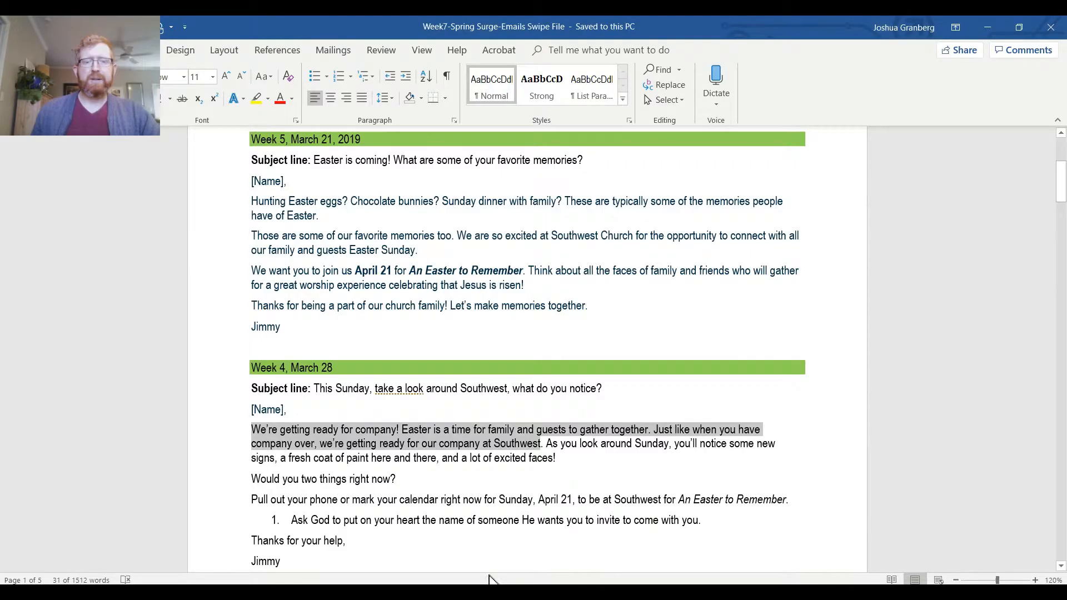
click(370, 416)
scroll(288, 445, down, 2)
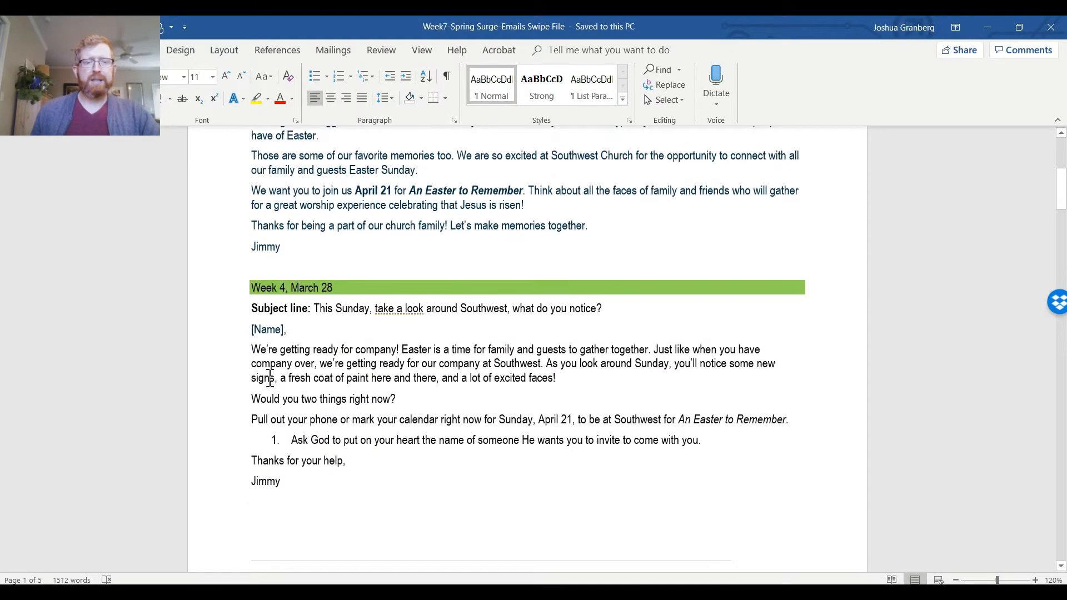
drag(253, 330, 272, 485)
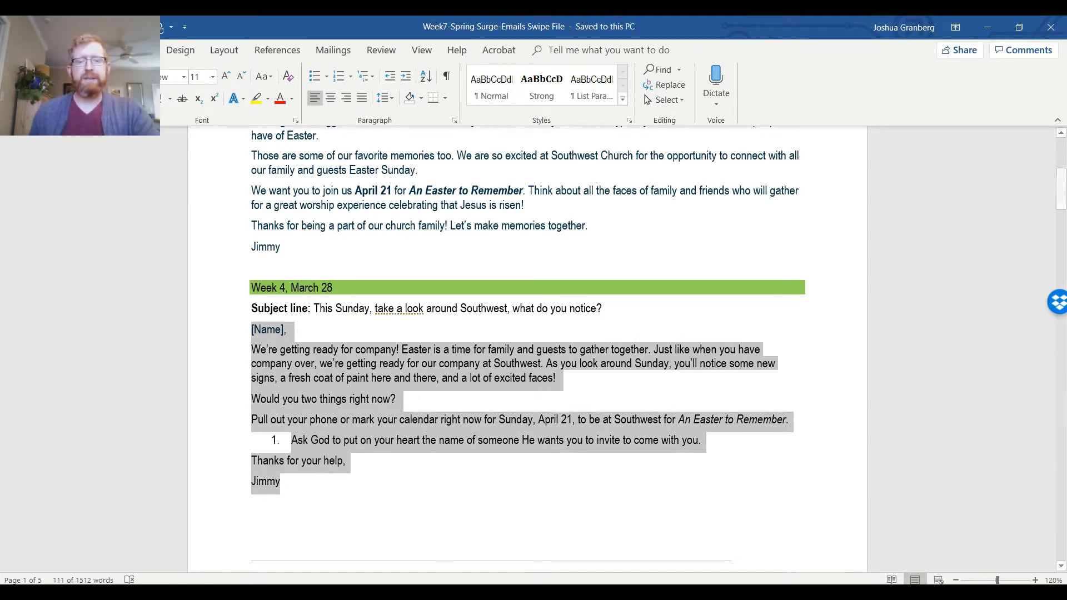
key(alt+Tab)
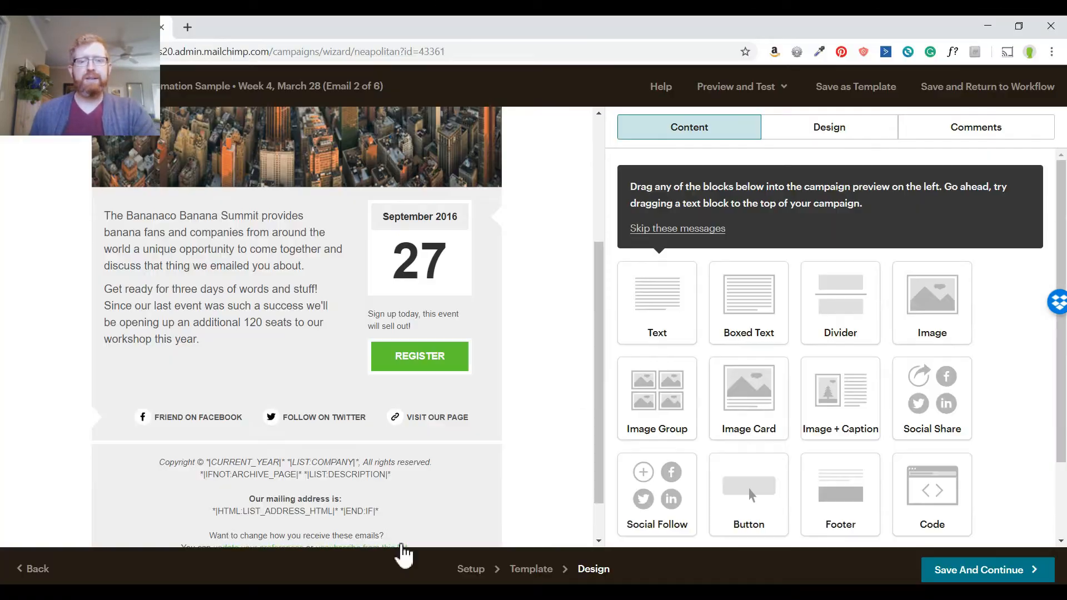
click(248, 312)
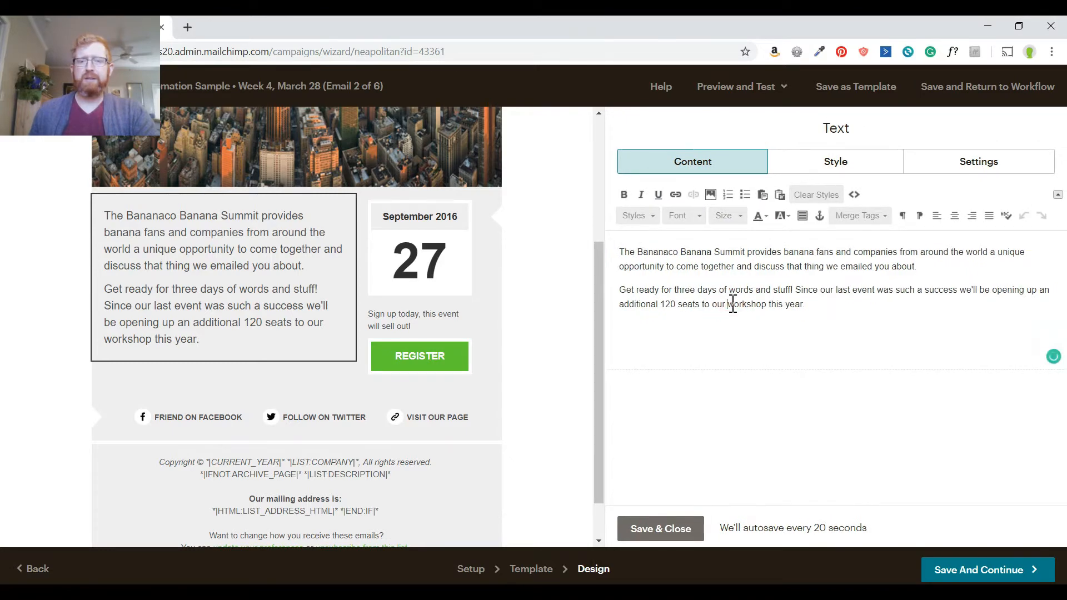
key(ctrl+a)
key(Delete)
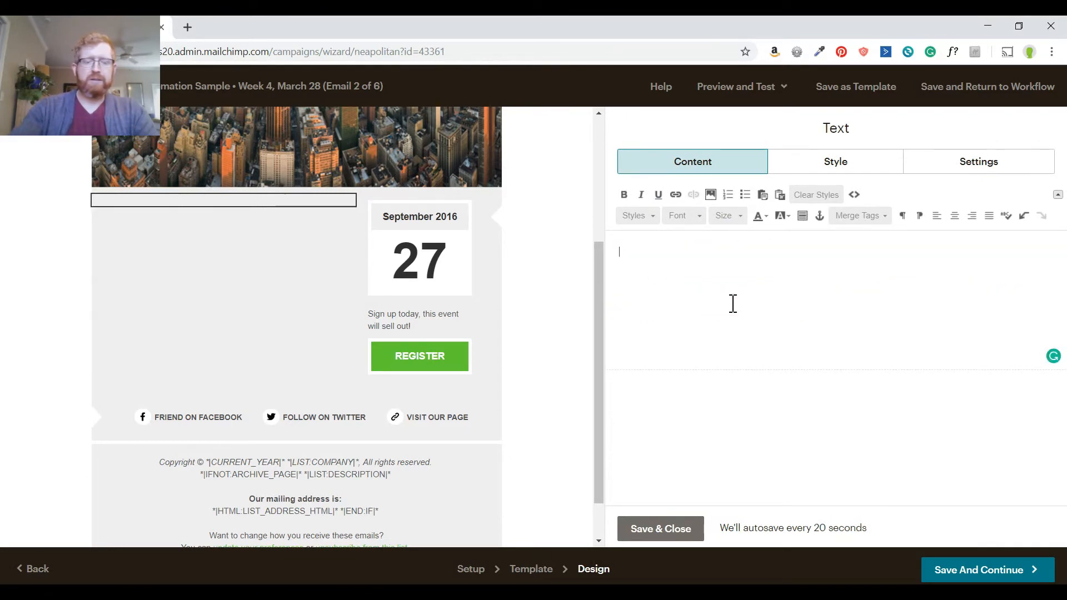
text([Name], We’re getting ready for company! Easter is a time for family and guests to gather together. Just like when you have company over, we’re getting ready for our company at Southwest. As you look around Sunday, you’ll notice some new signs, a fresh coat of paint here and there, and a lot of excited faces! Would you two things right now? Pull out your phone or mark your calendar right now for Sunday, April 21, to be at Southwest for An Easter to Remember. Ask God to put on your heart the name of someone He wants you to invite to come with you. Thanks for your help, Jimmy)
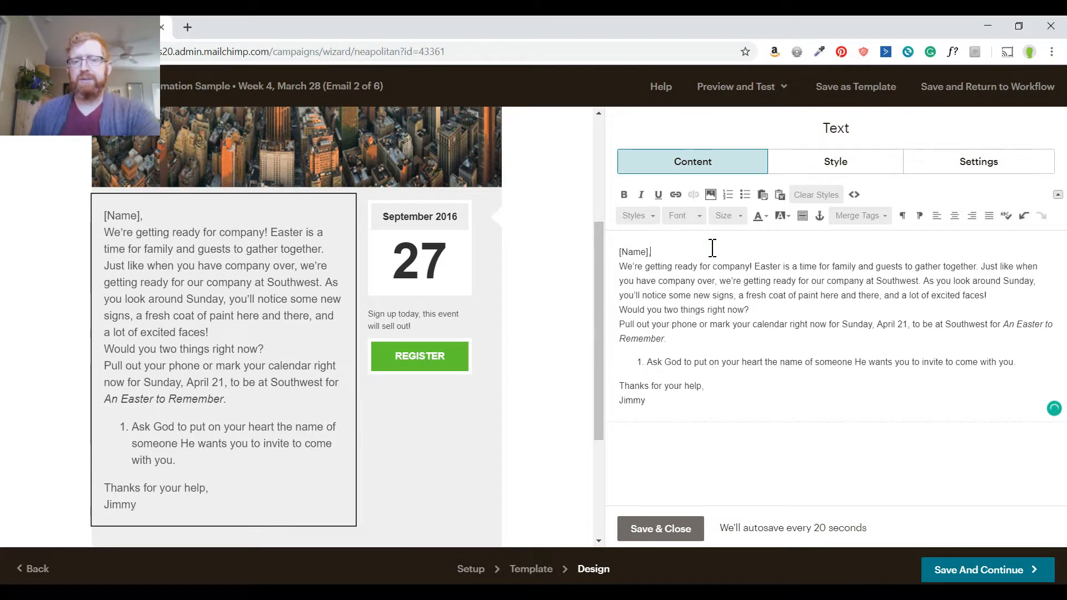
Insert blank lines after the greeting, before the "Pull out your phone" paragraph, and between "Thanks for your help," and the signature
key(Return)
key(Return)
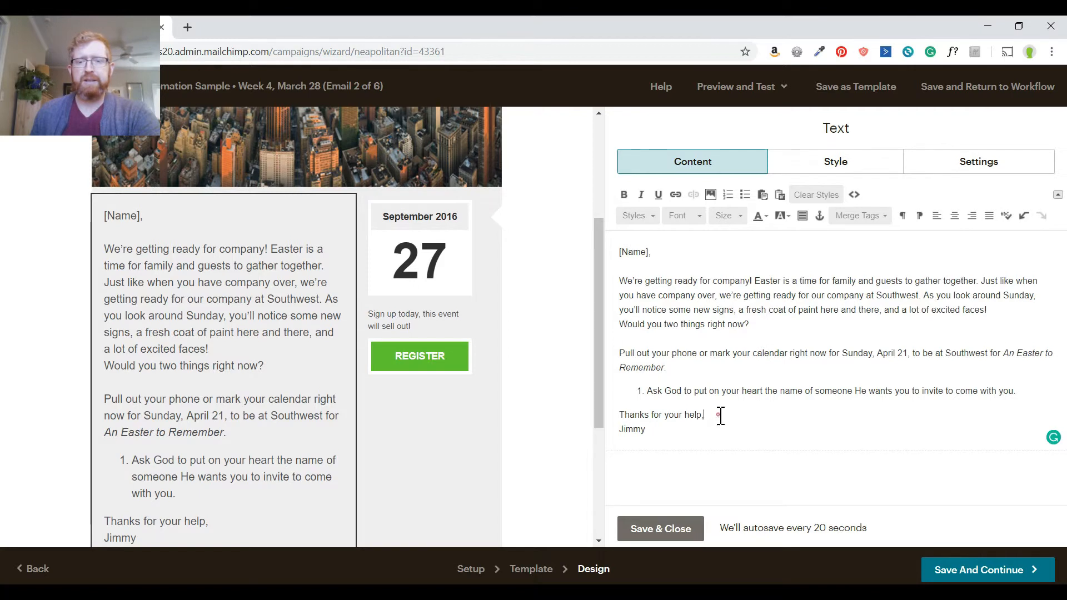
key(Return)
Replace the [Name] placeholder in the Week 4 greeting with the First Name merge tag and review the email layout
drag(649, 253, 623, 253)
key(BackSpace)
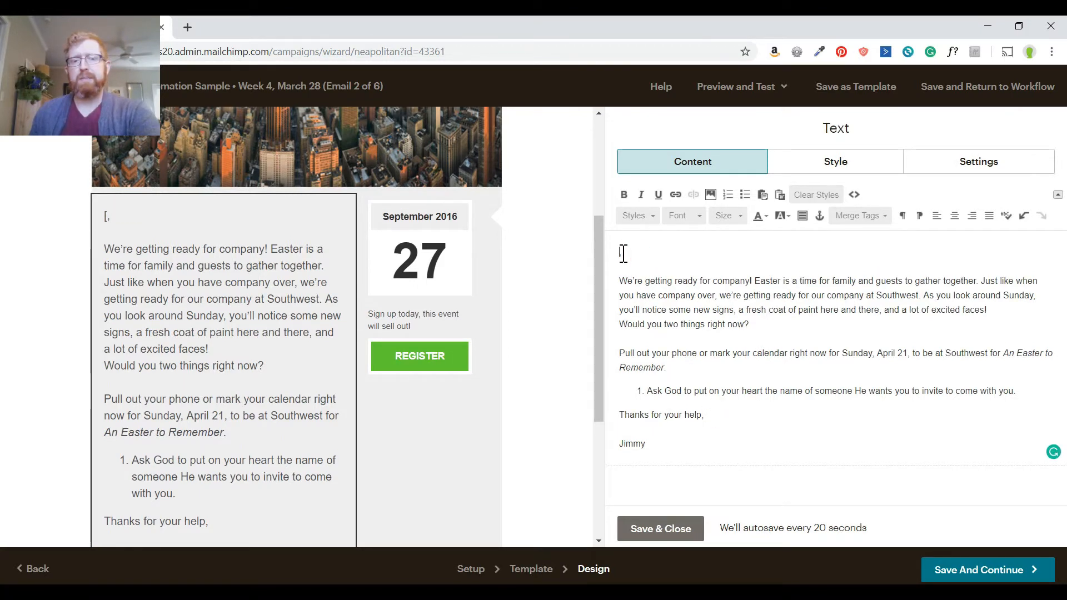
click(859, 216)
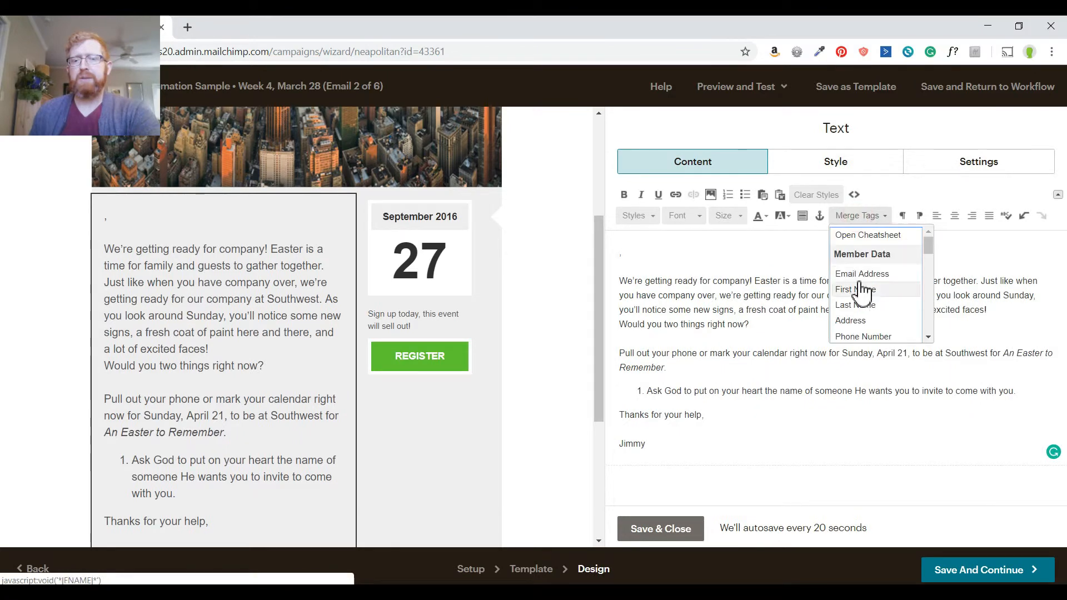
click(860, 286)
scroll(440, 414, down, 2)
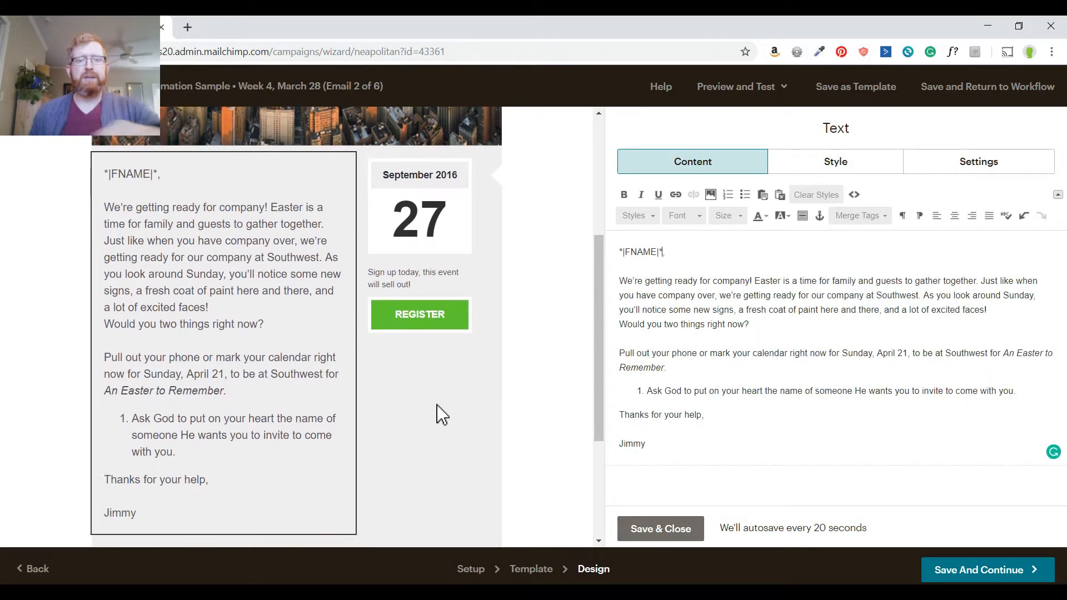
scroll(439, 417, up, 5)
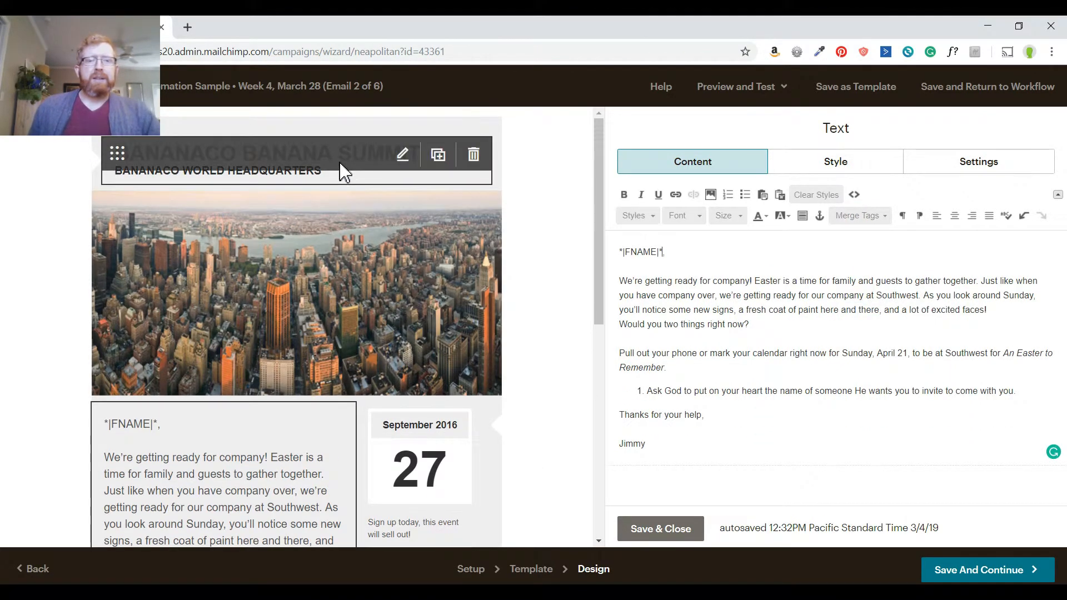
Check the Week 4 email layout down to the footer, save the text block and return to the workflow
scroll(433, 417, down, 5)
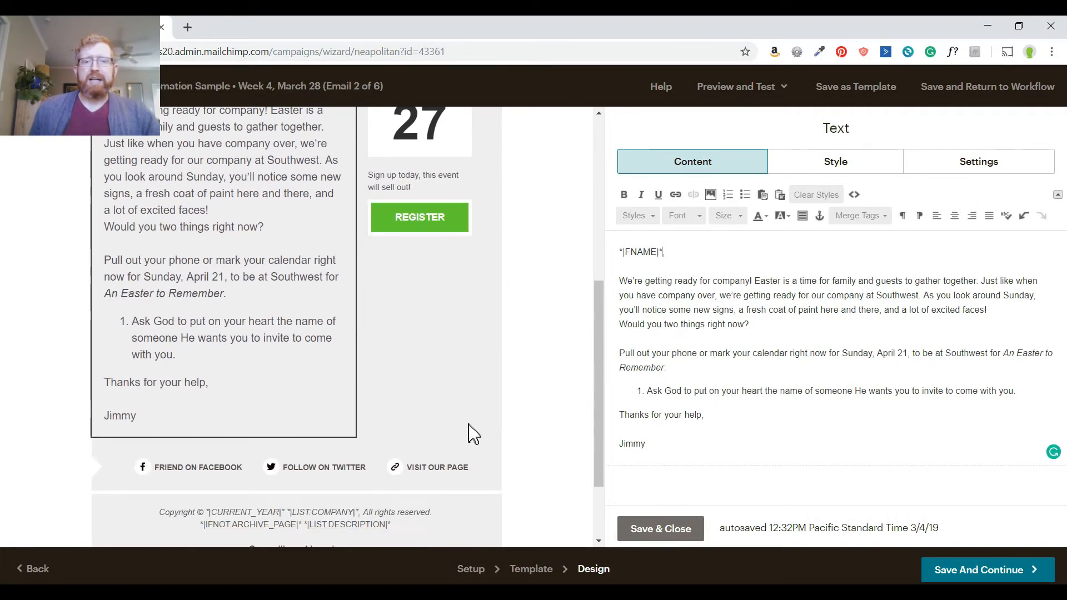
scroll(503, 431, up, 3)
scroll(503, 431, down, 5)
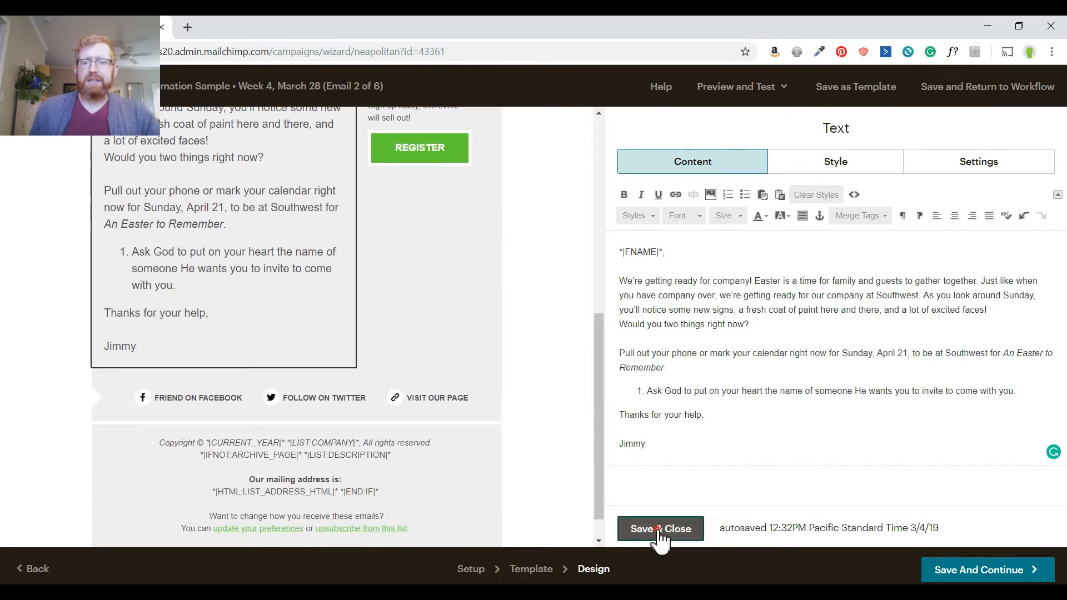
click(659, 532)
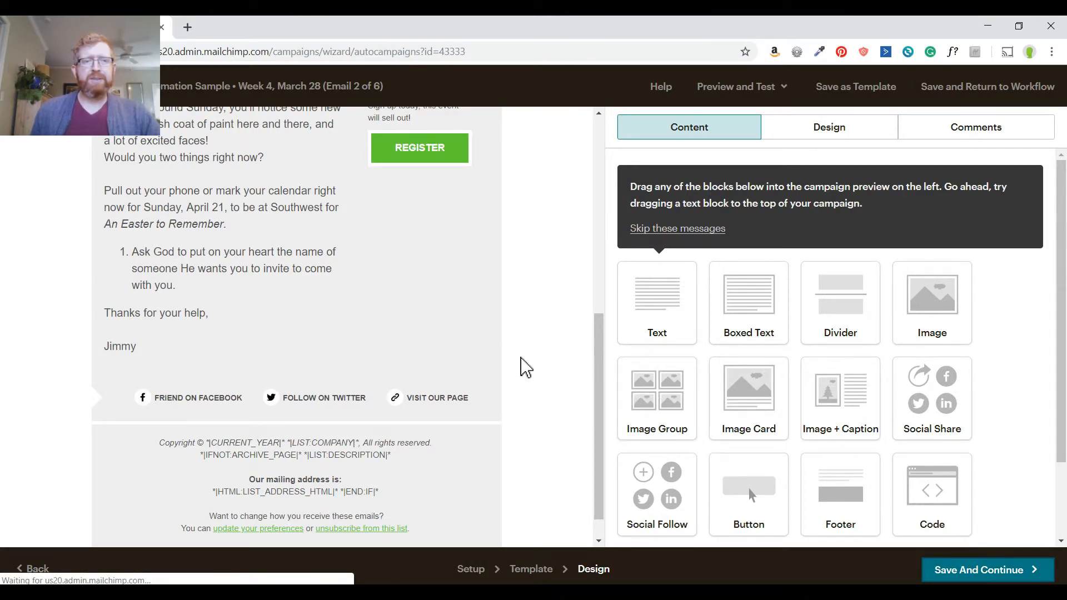
Set the Automation Email #3 trigger delay to 1 week after the previous email and update the trigger
scroll(523, 365, down, 4)
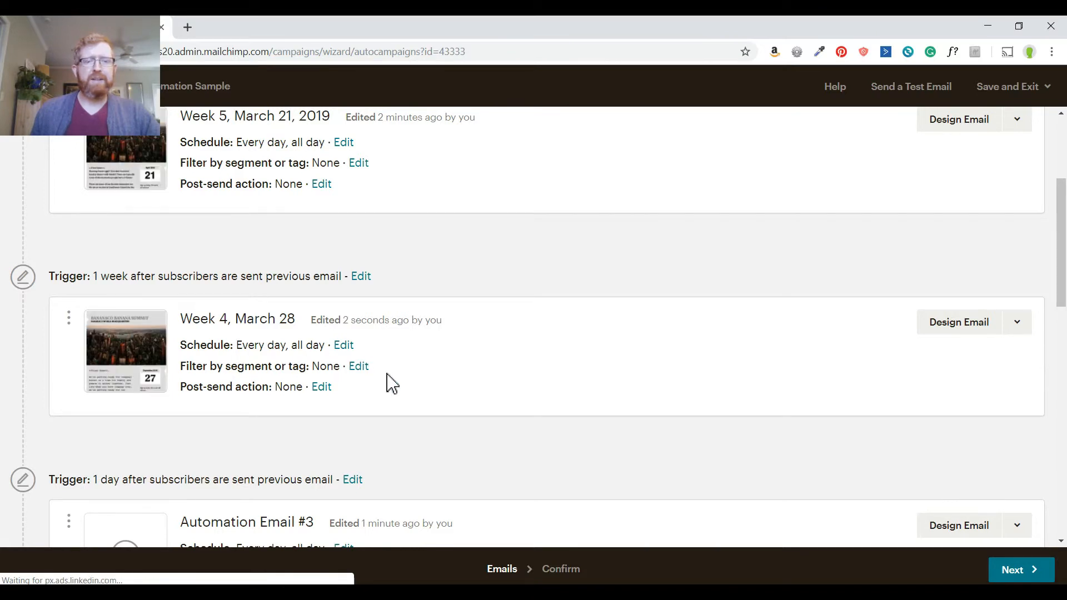
scroll(388, 381, down, 4)
click(352, 272)
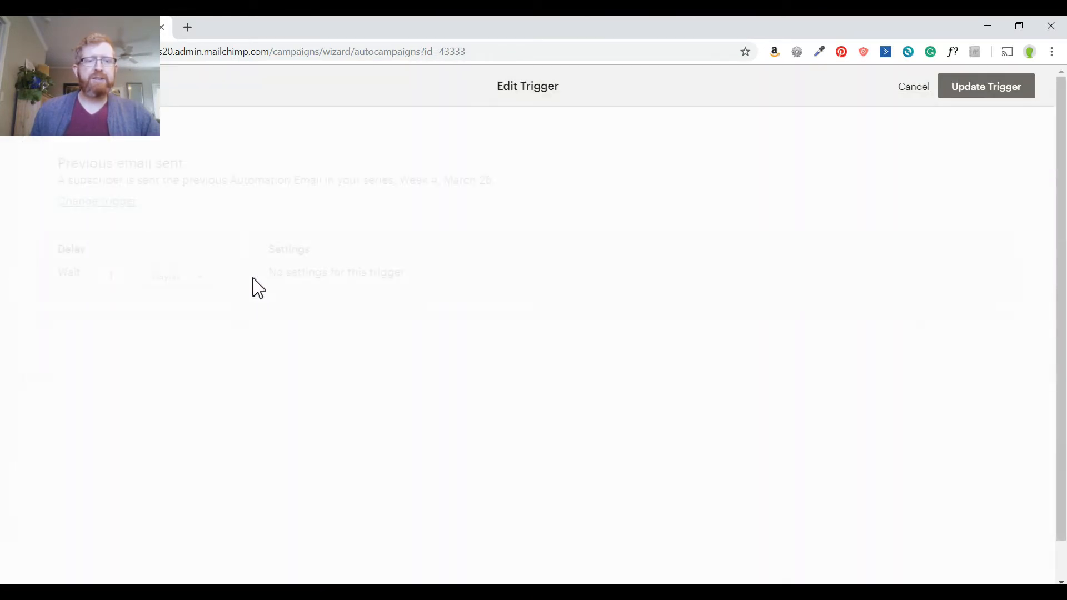
click(178, 278)
click(161, 343)
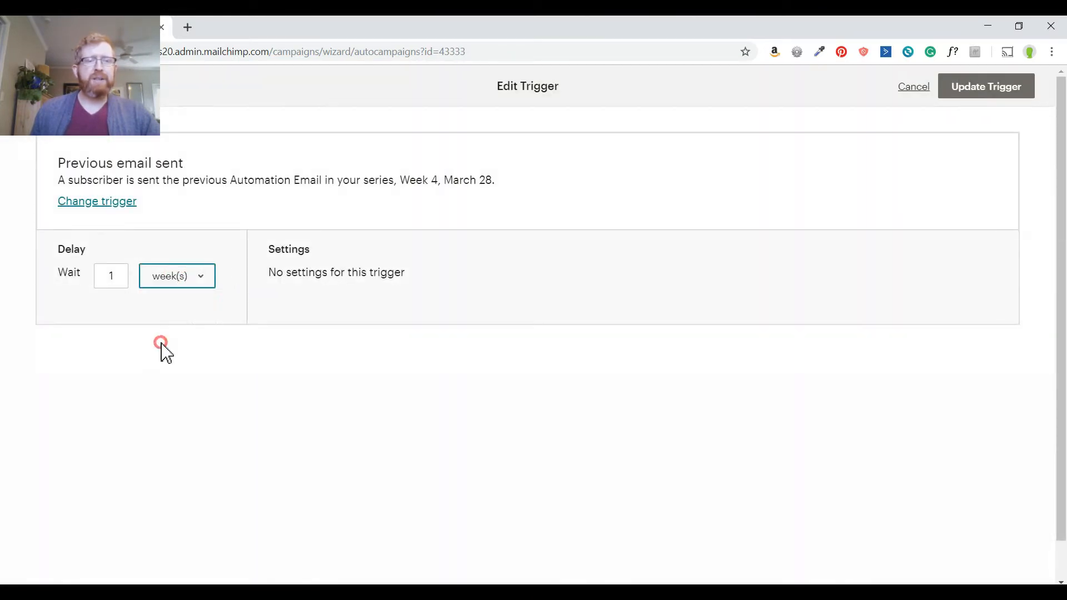
click(966, 89)
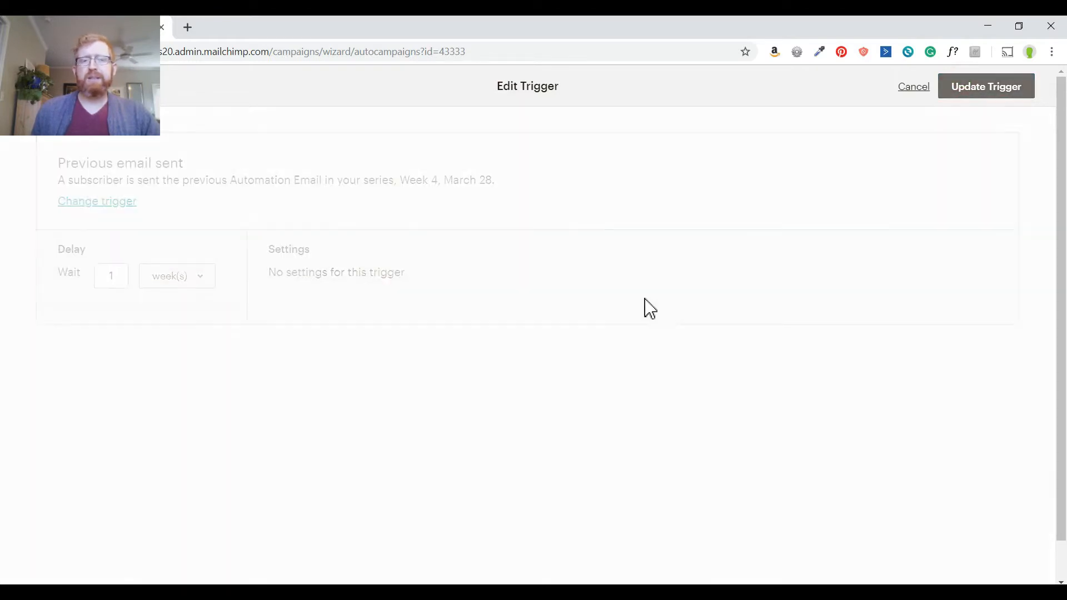
Open Automation Email #4 for designing
scroll(581, 339, down, 5)
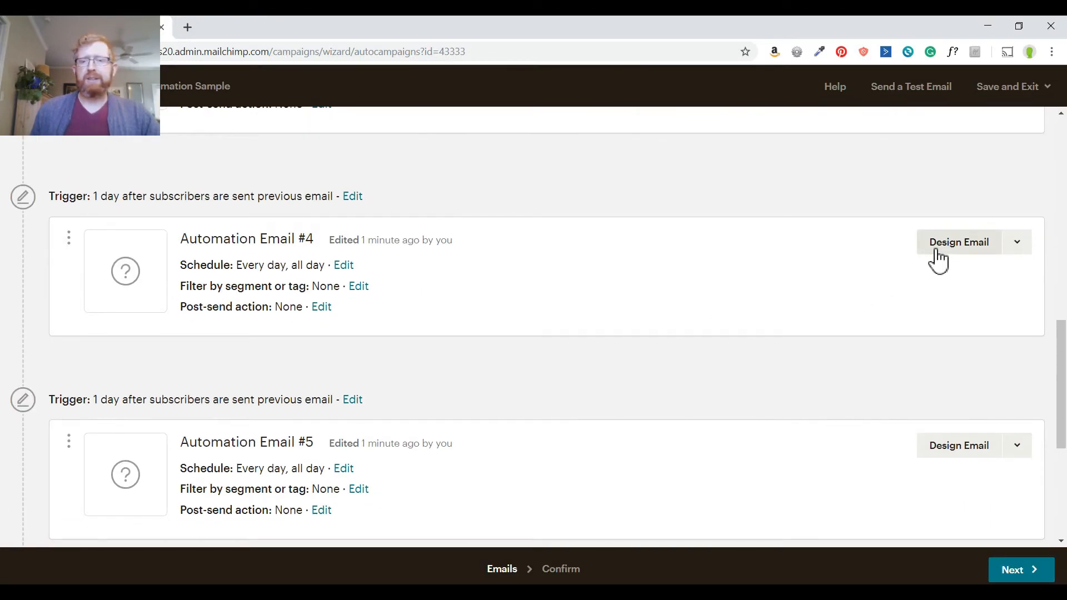
click(925, 248)
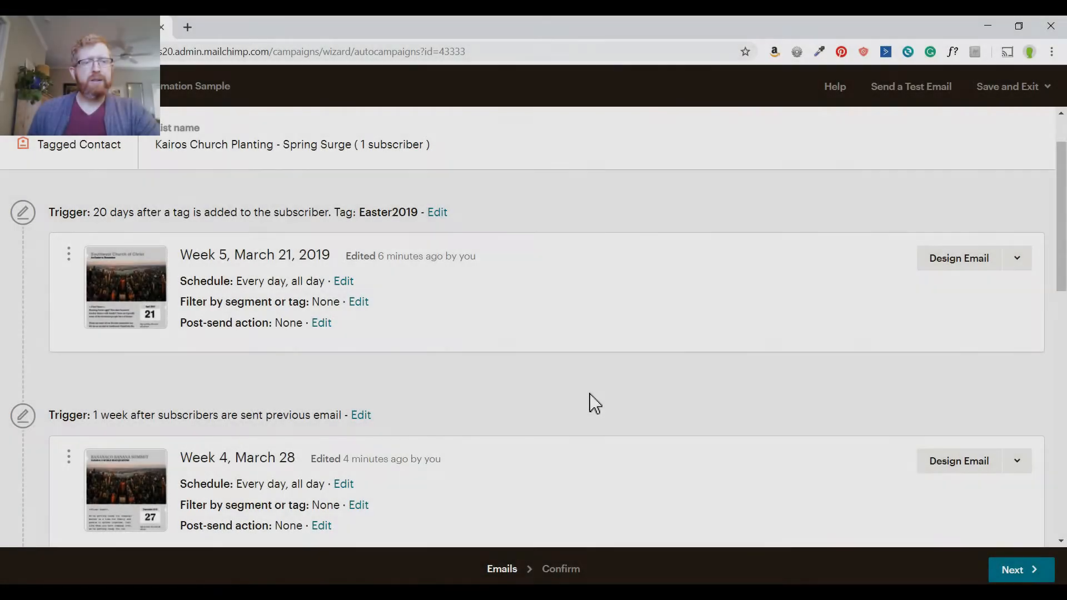
Review the workflow's emails and triggers from Week 5 to Week 1 and continue to the confirmation page
scroll(596, 392, down, 8)
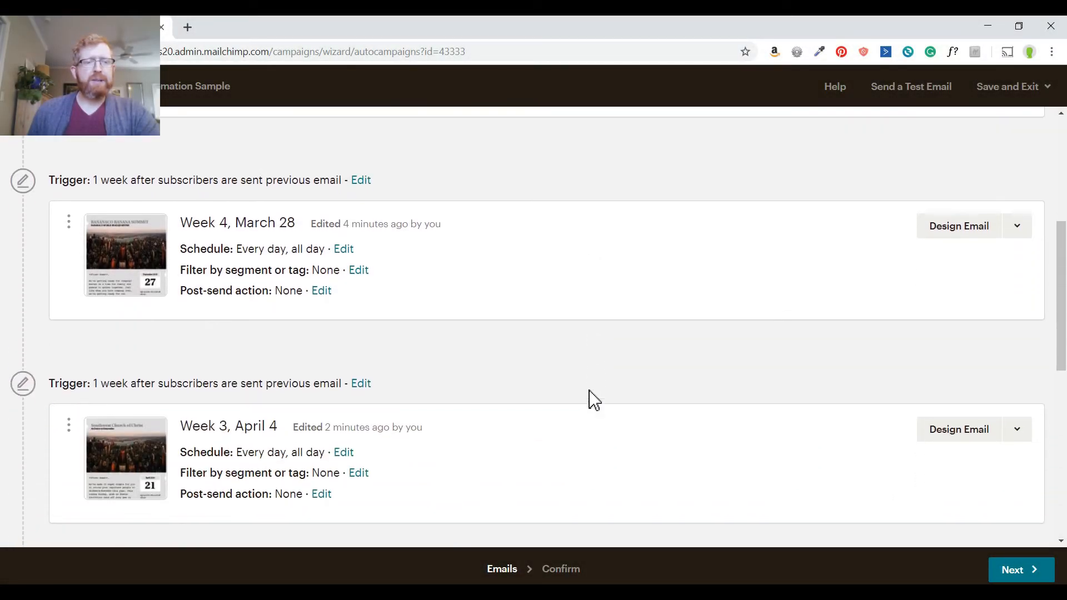
scroll(595, 400, down, 5)
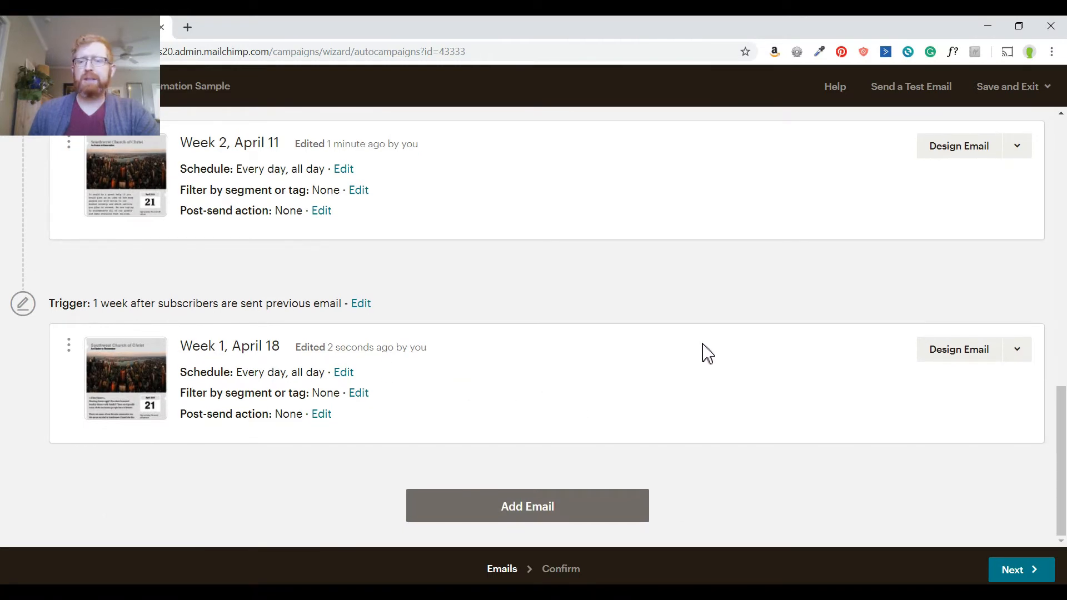
scroll(703, 354, up, 13)
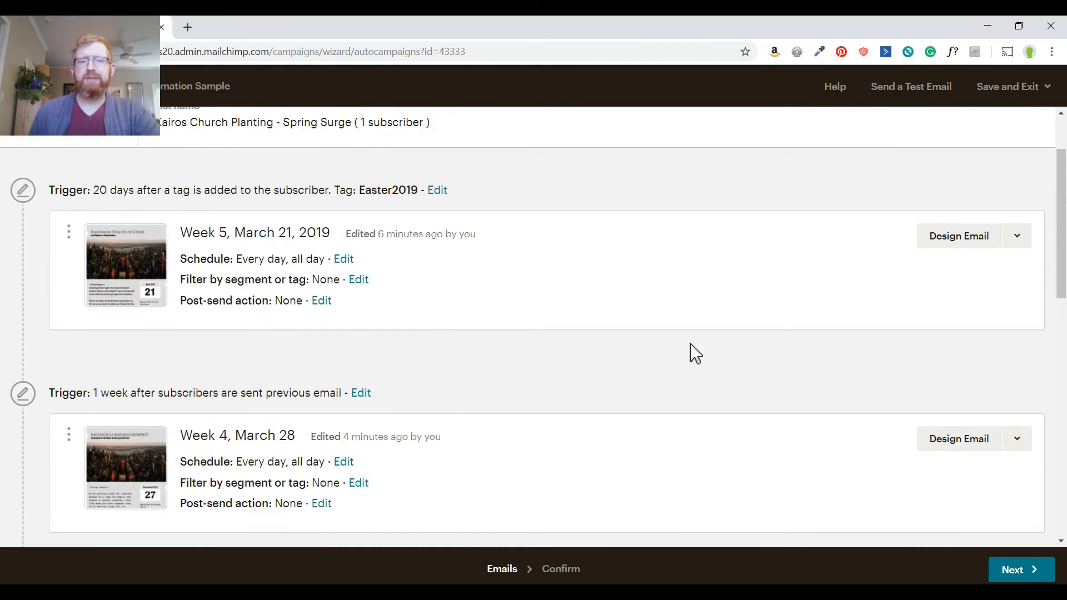
scroll(695, 353, up, 3)
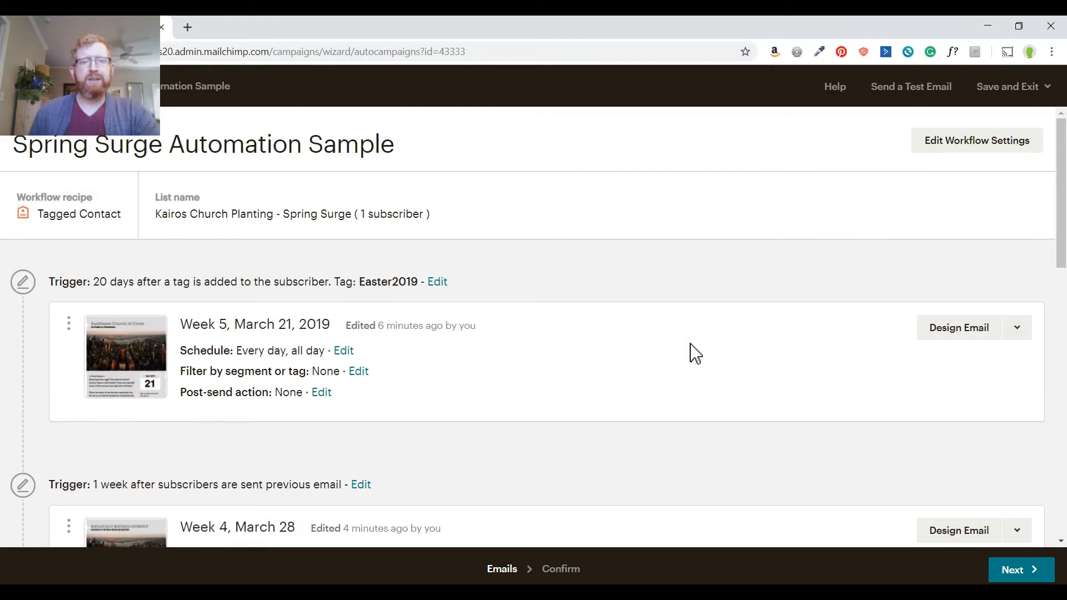
click(1027, 571)
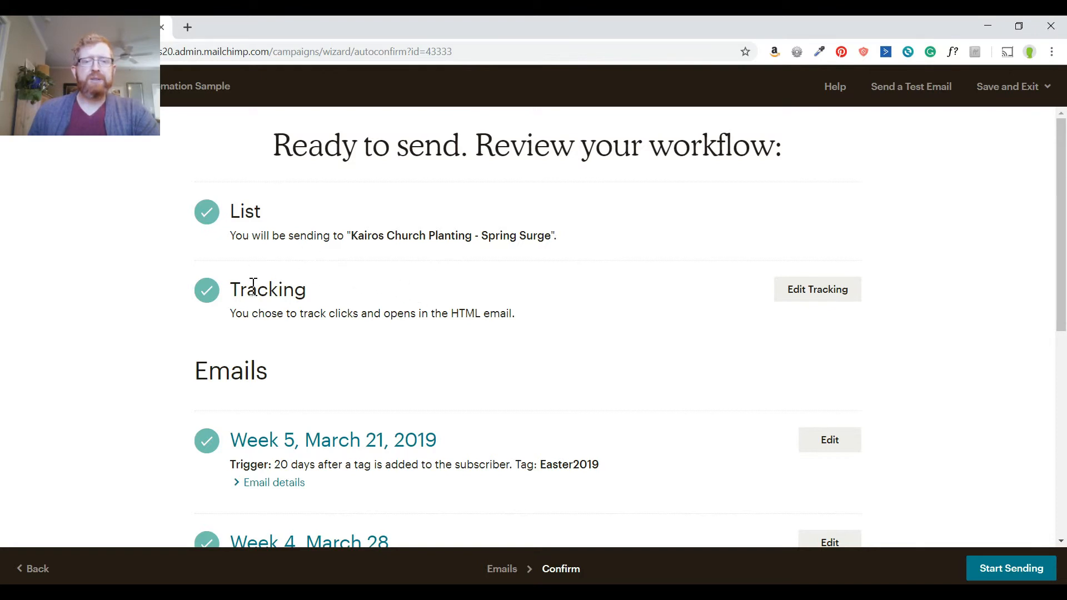
Review the emails and triggers on the confirmation page and start sending the automation workflow
scroll(350, 333, down, 3)
scroll(326, 300, down, 2)
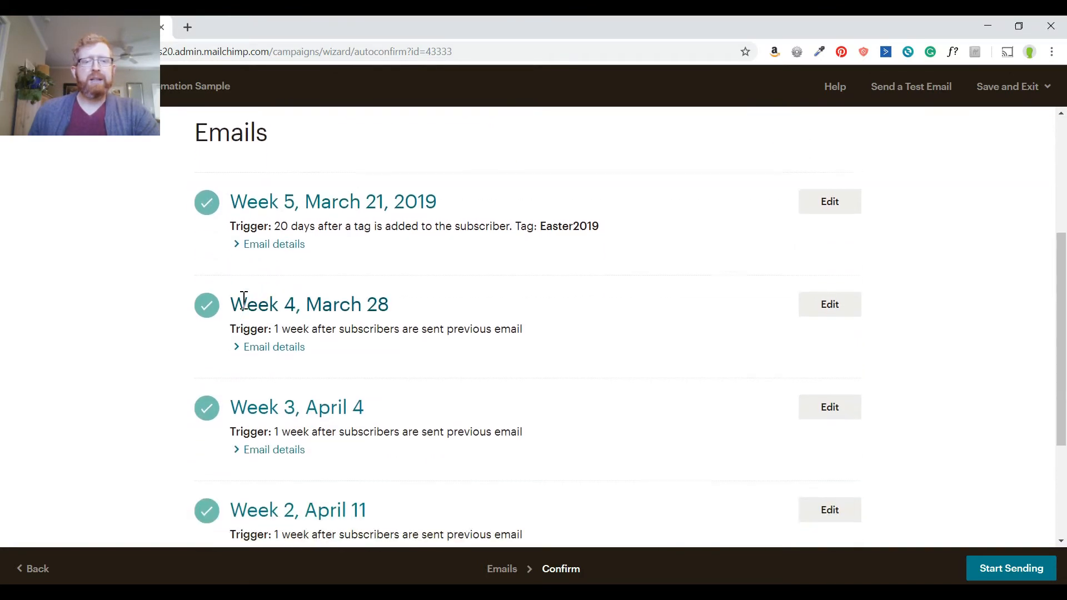
scroll(124, 305, down, 3)
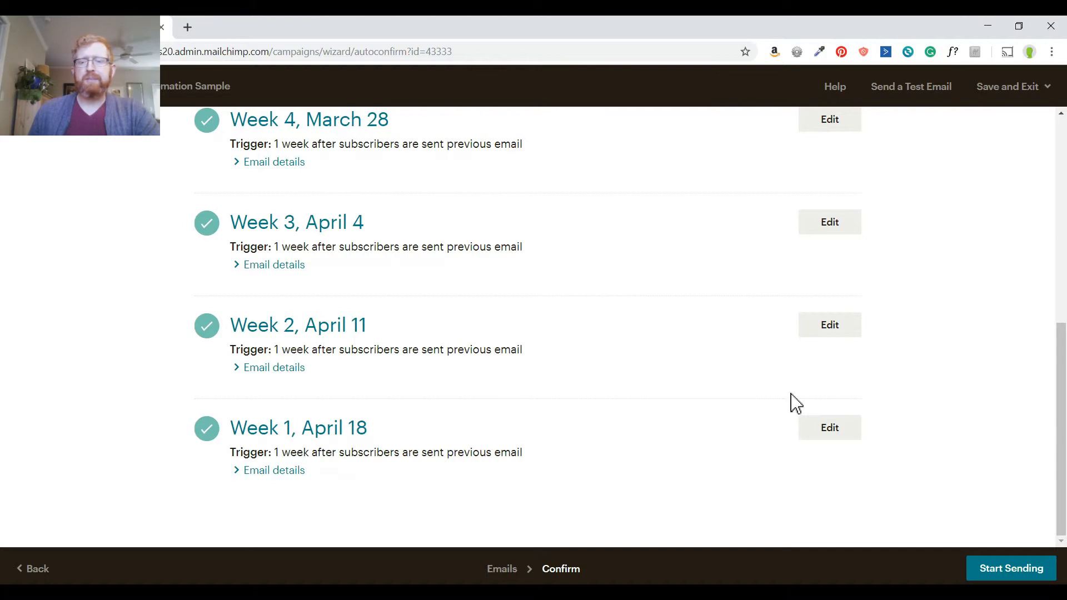
click(1015, 570)
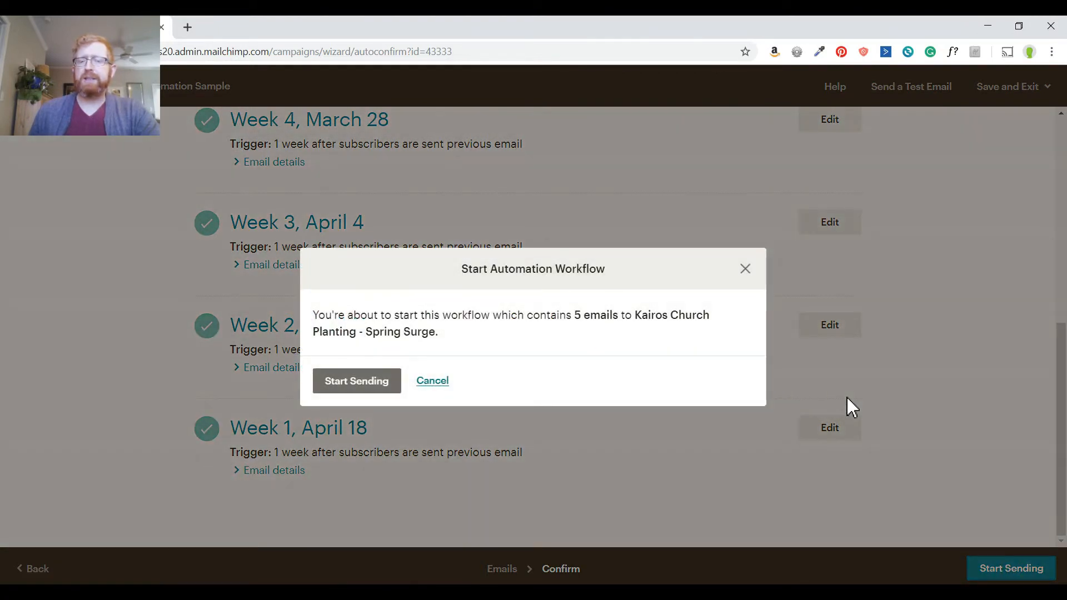
click(369, 383)
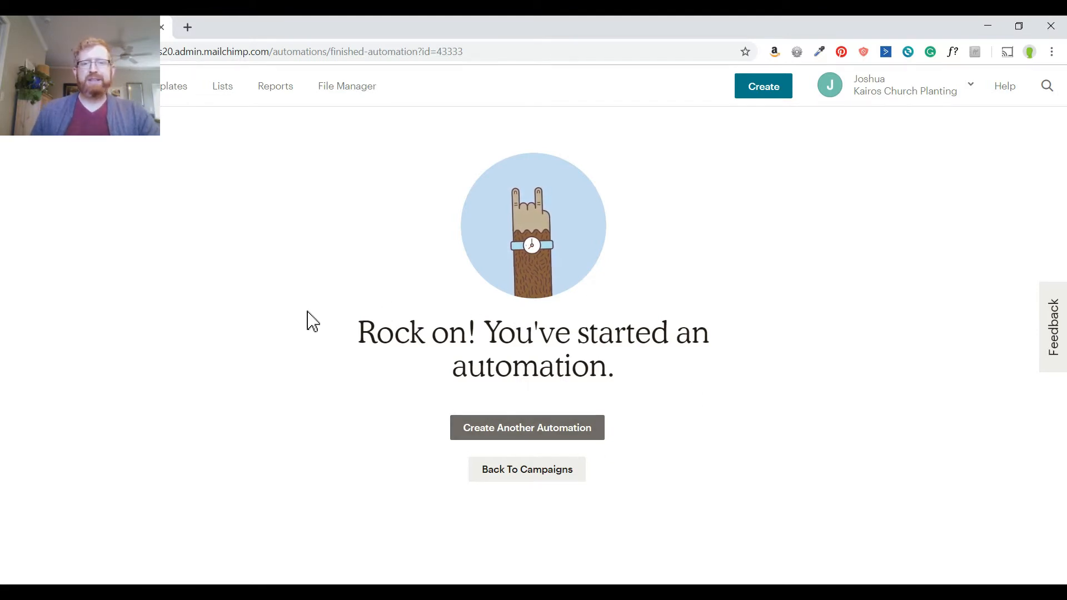
Open the Kairos Church Planting - Spring Surge list from its settings and view its tags
click(224, 92)
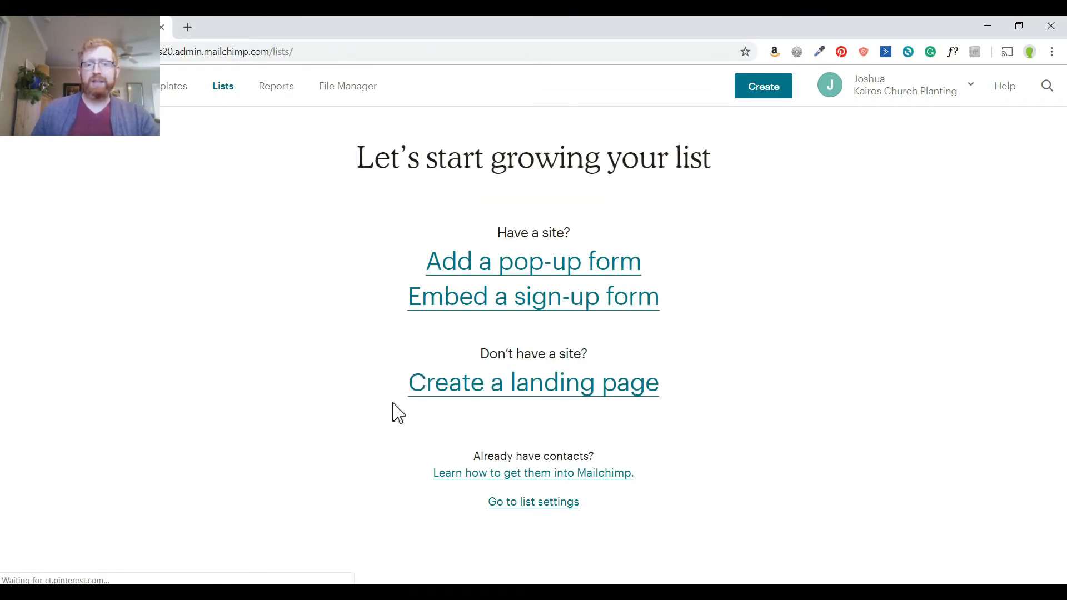
click(527, 502)
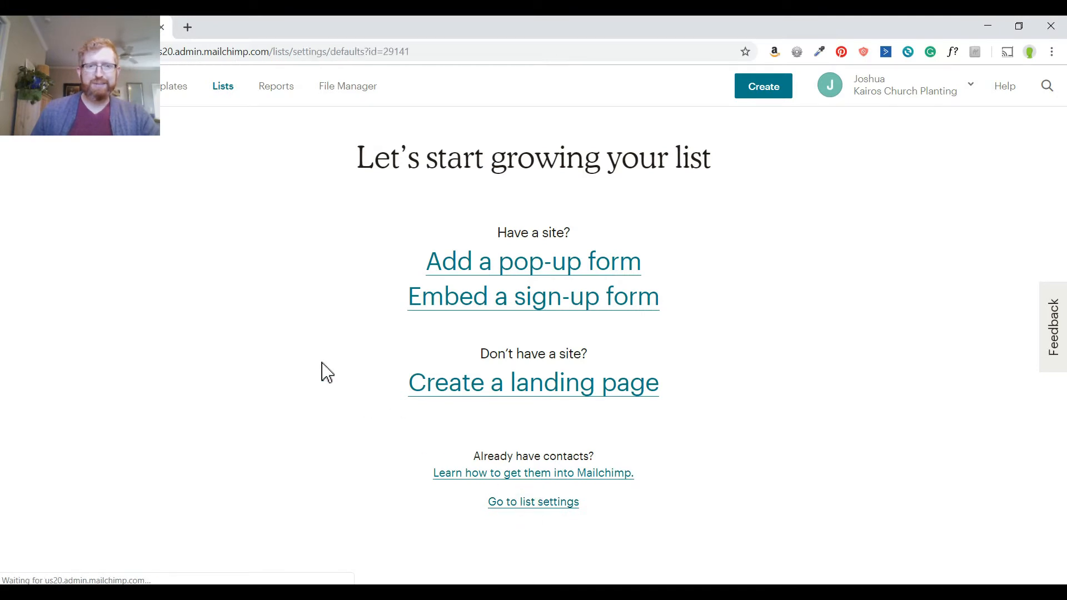
scroll(317, 254, down, 1)
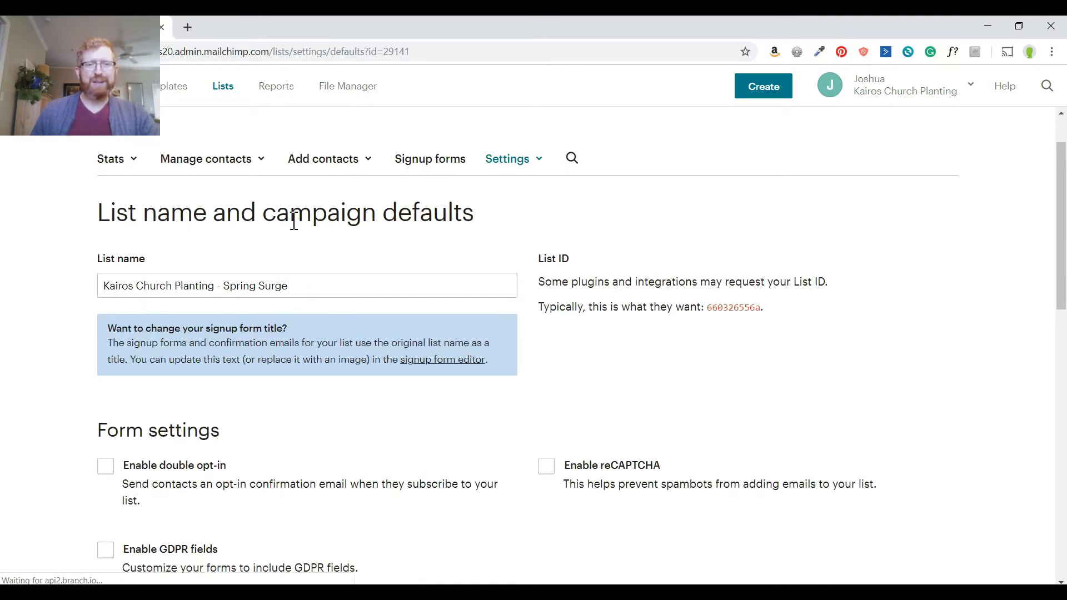
click(238, 161)
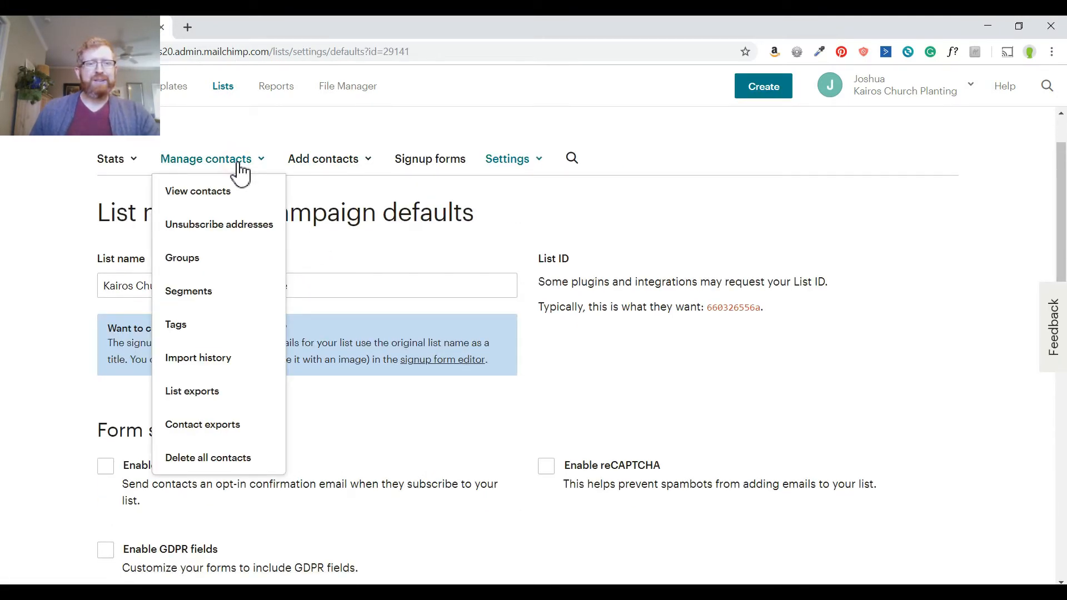
scroll(369, 226, up, 1)
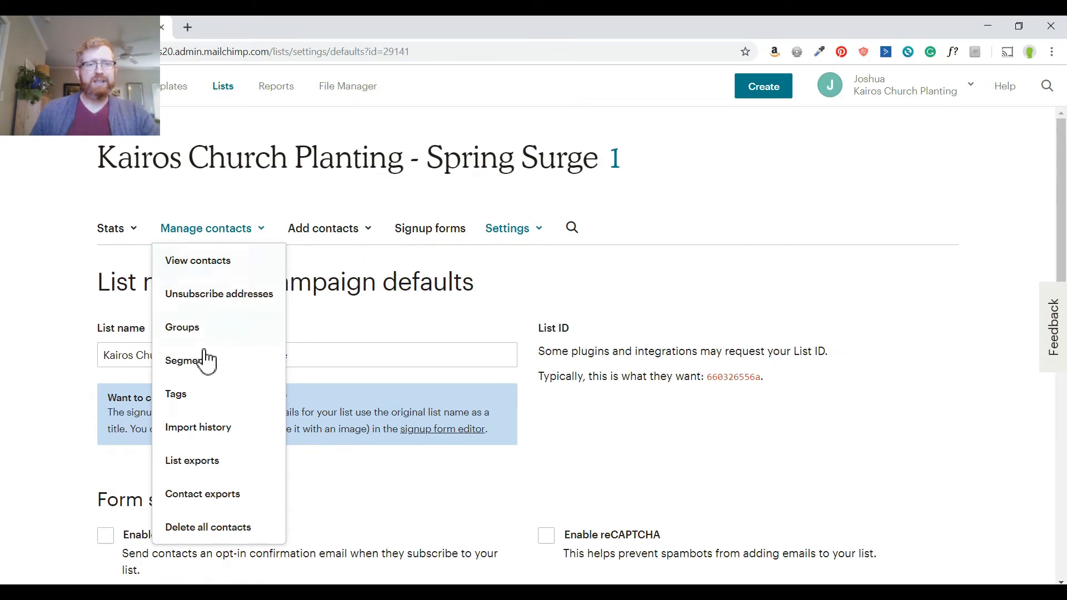
click(178, 395)
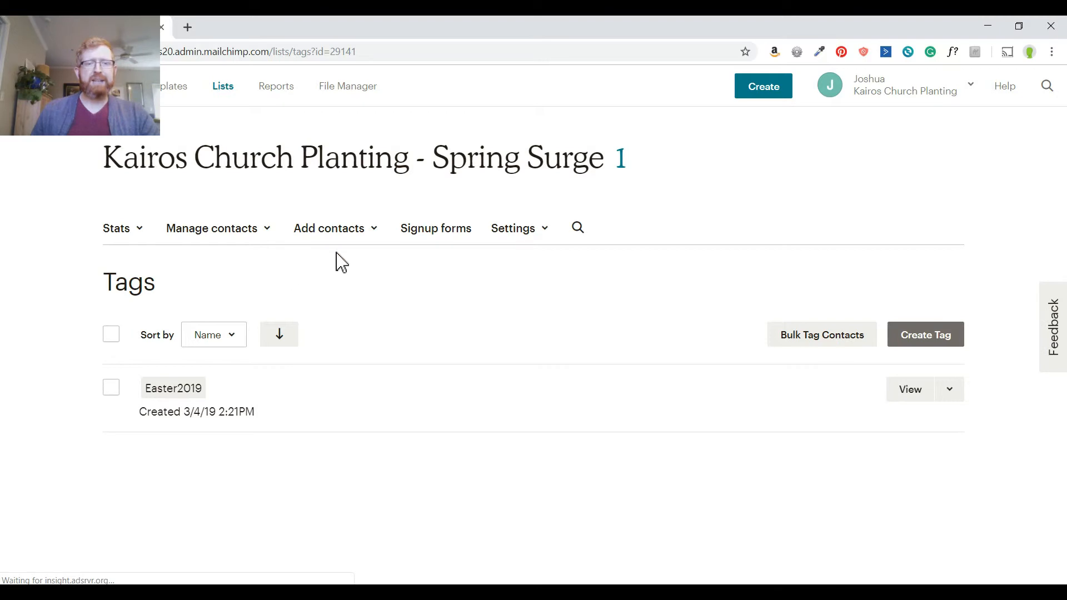
View the list's contacts, select the subscribed contact and remove its Easter2019 tag
click(358, 231)
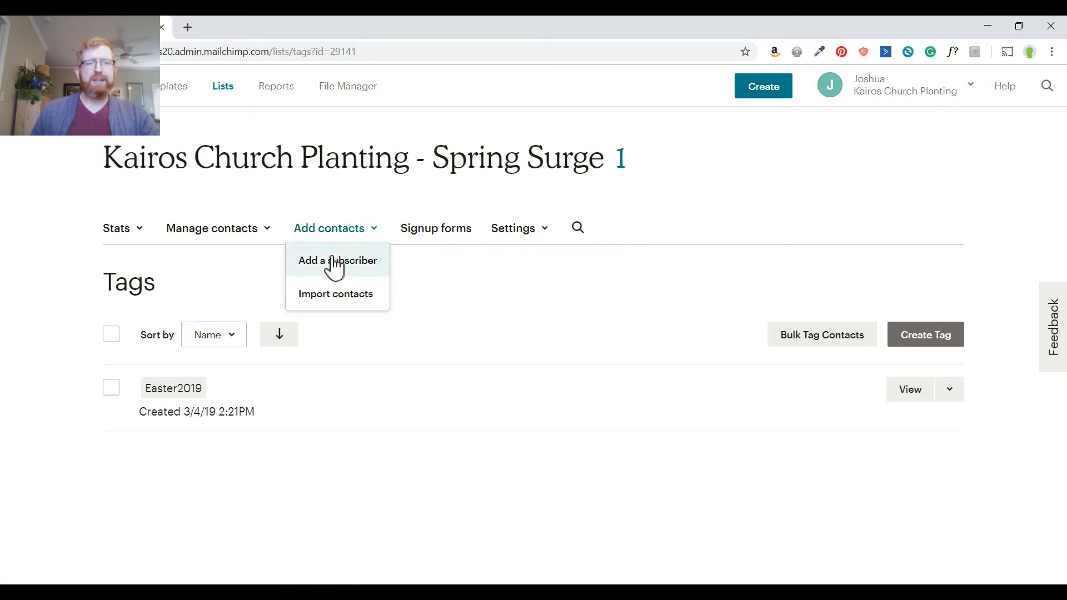
click(236, 232)
click(206, 261)
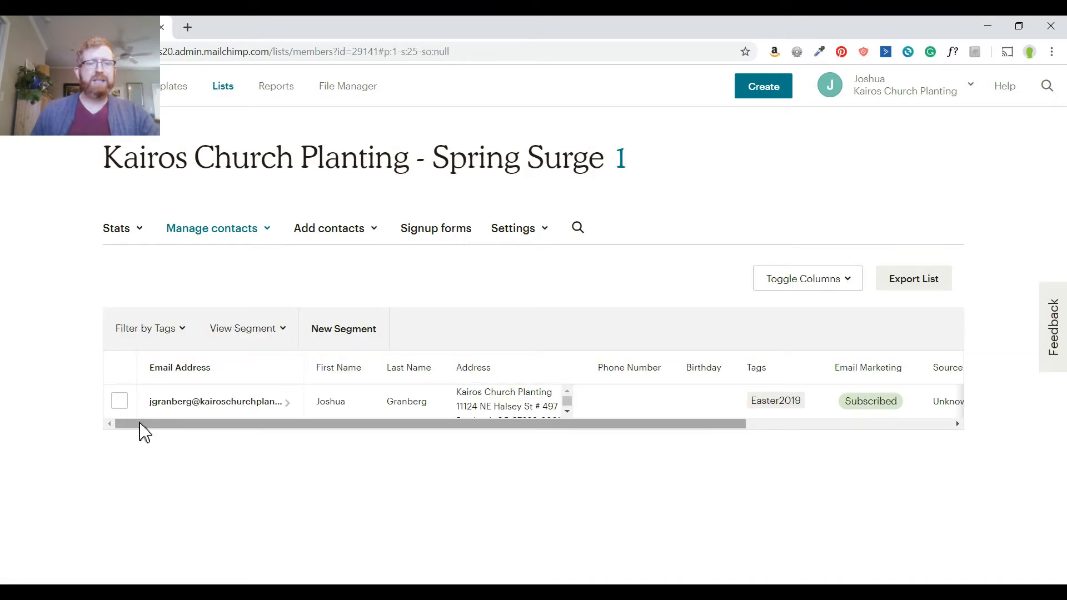
click(120, 401)
click(208, 334)
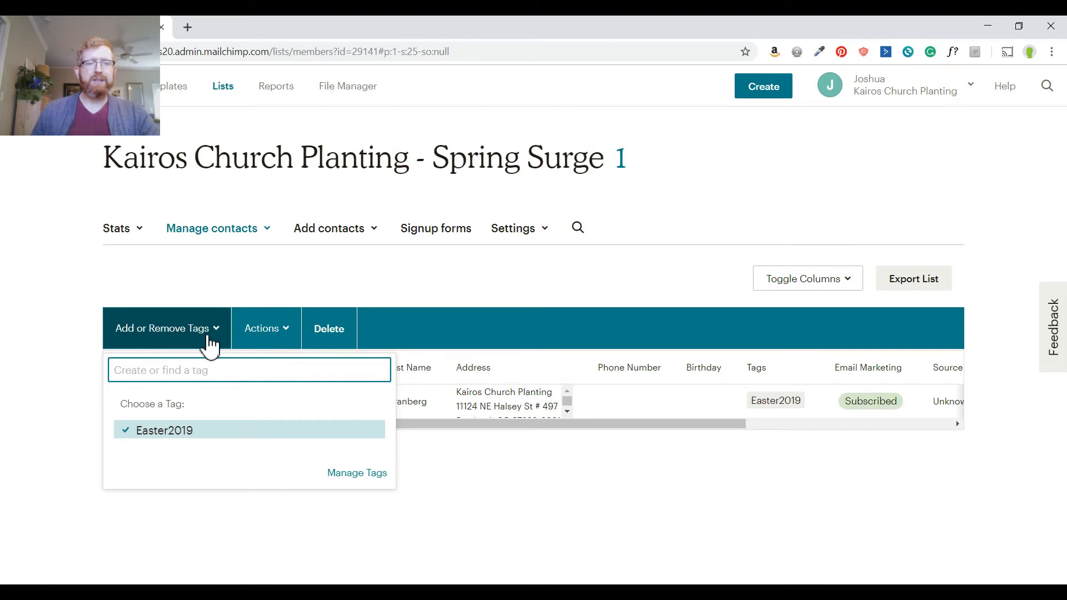
click(169, 433)
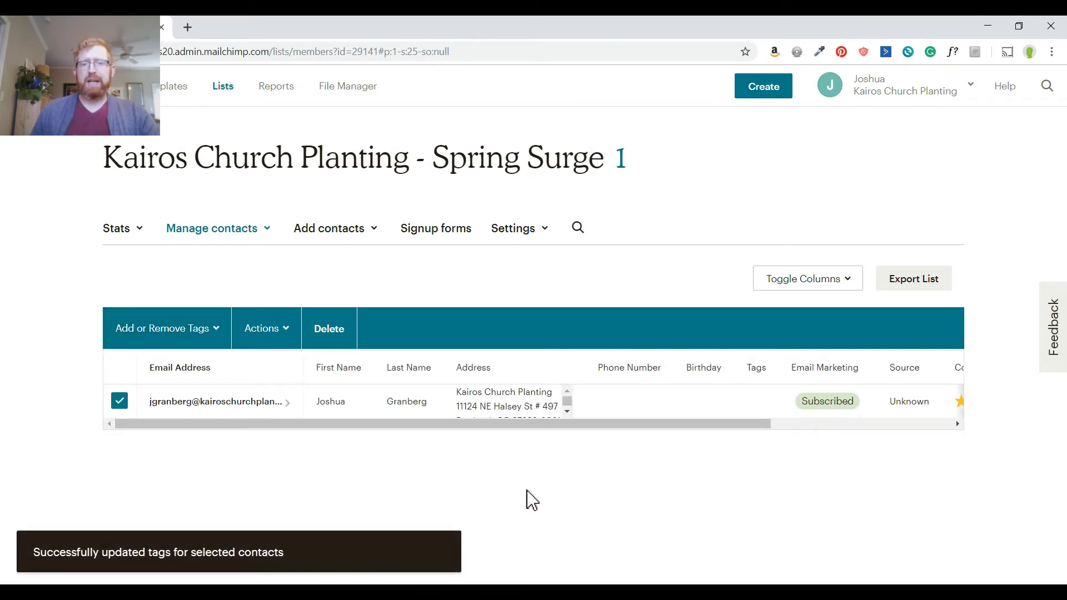